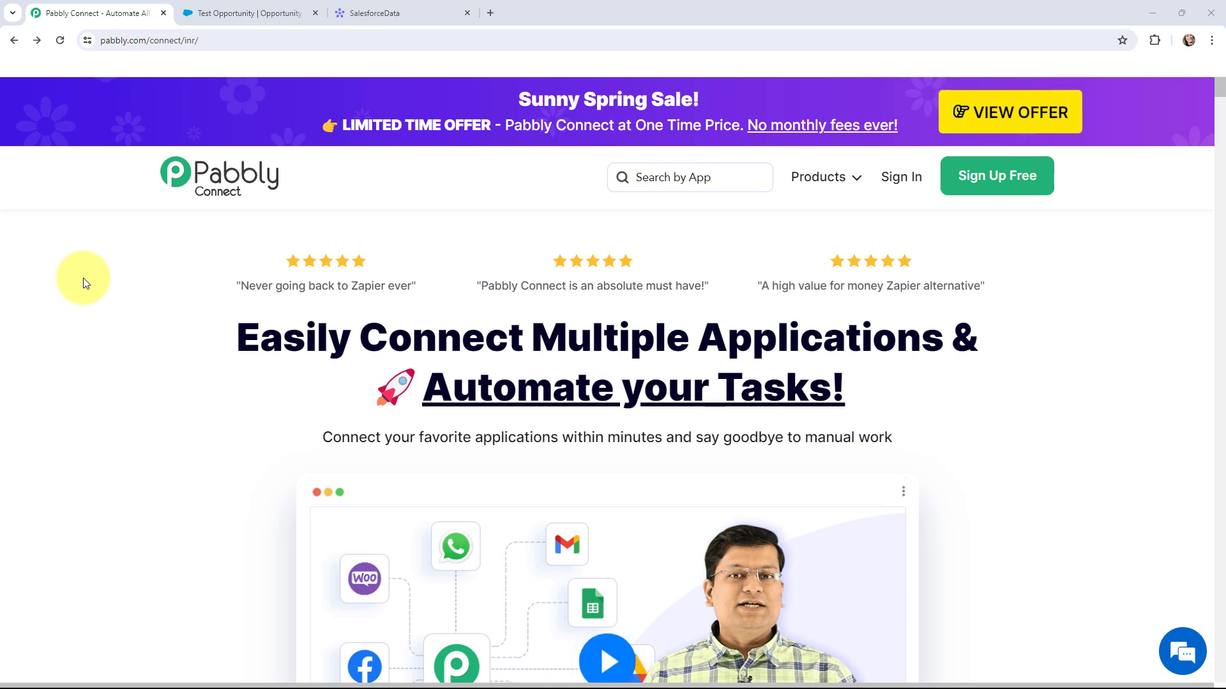
- Check the Salesforce Test Opportunity record, then its SalesforceData board row (Needs Analysis, 30 Apr)
{"action": "left_click", "coordinate": [227, 11]}
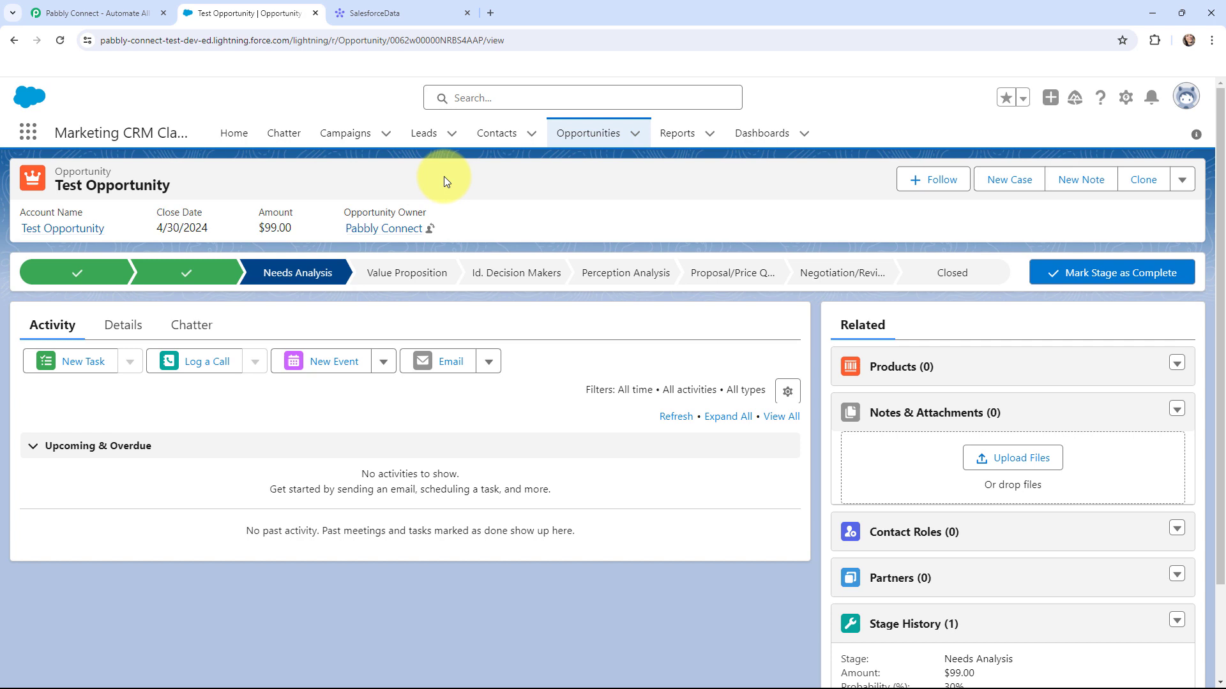
{"action": "left_click", "coordinate": [382, 12]}
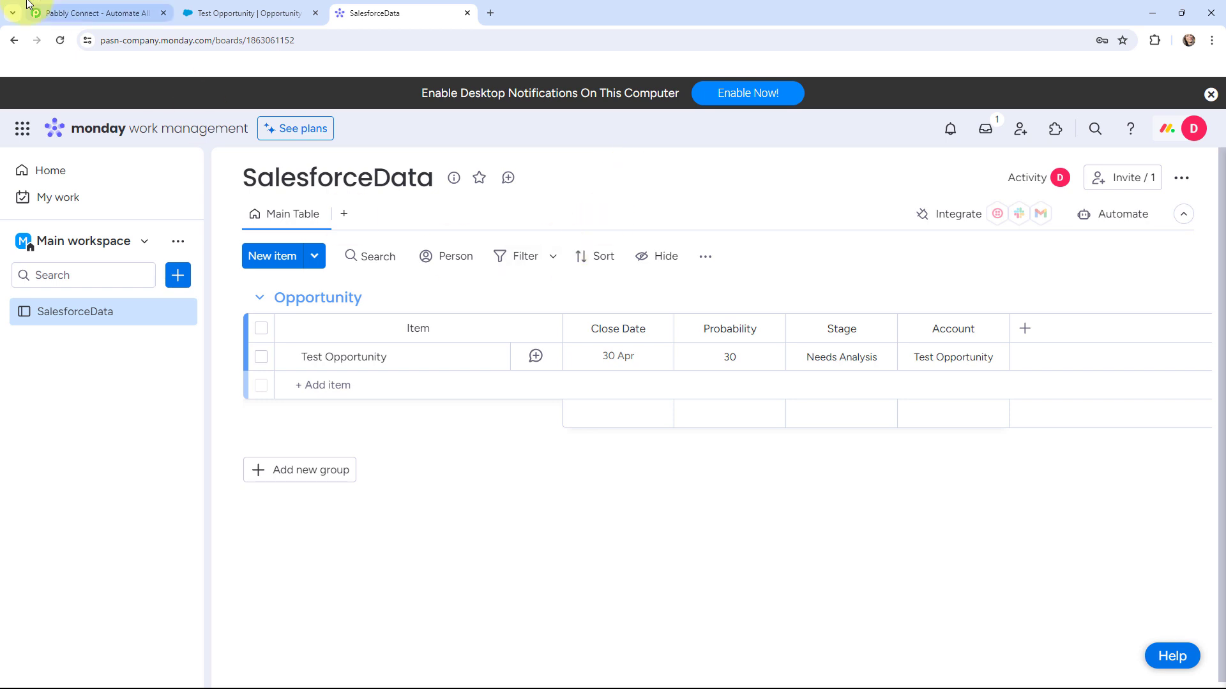
- Go from the SalesforceData board back to the Pabbly Connect landing page
{"action": "left_click", "coordinate": [53, 13]}
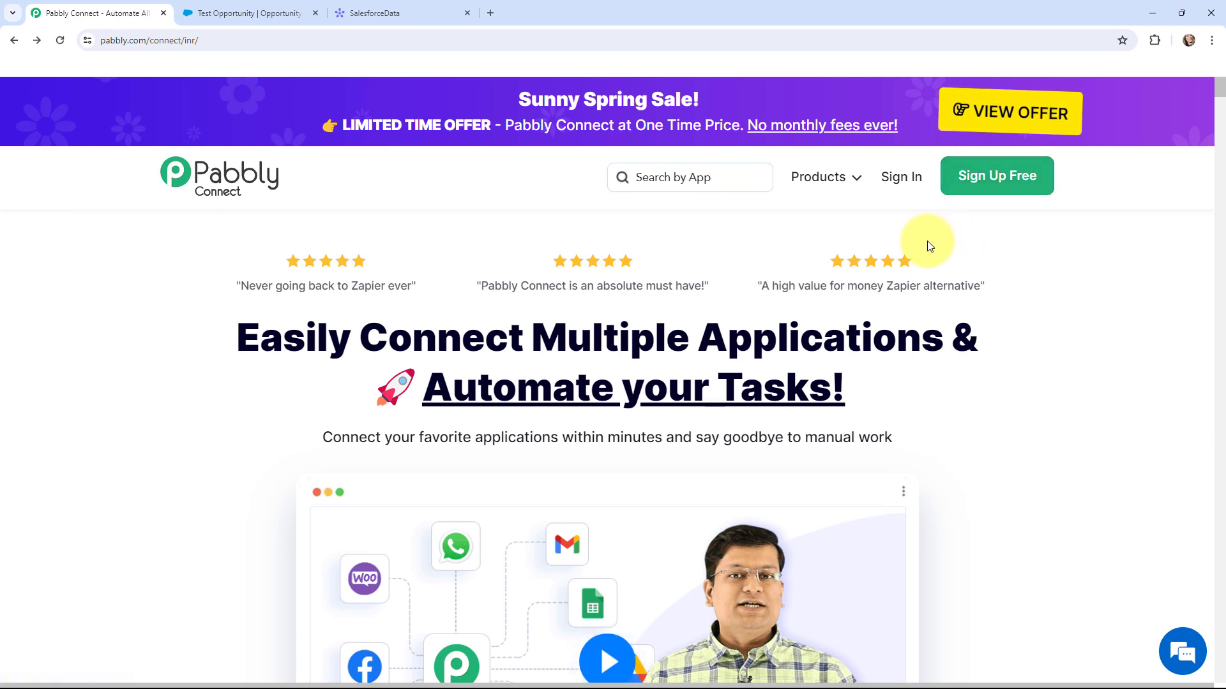
- Sign in and create the workflow 'Create Monday.com Item from Salesforce Opportunity' in the existing folder
{"action": "left_click", "coordinate": [898, 180]}
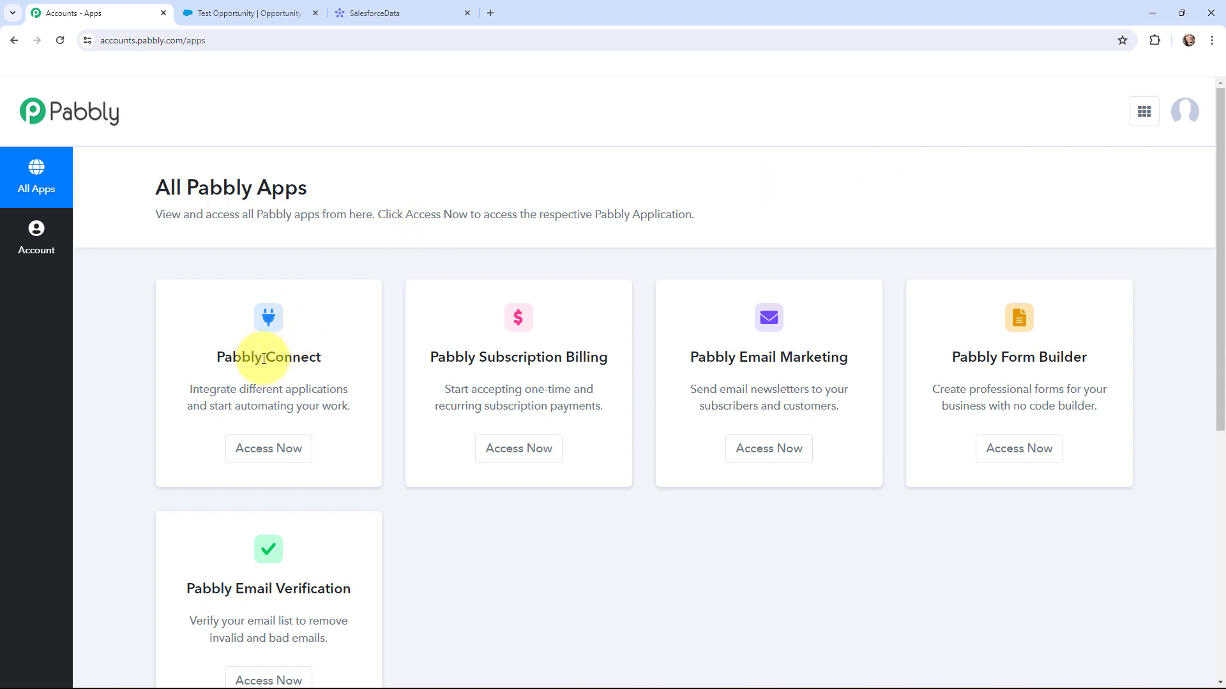
{"action": "left_click", "coordinate": [267, 446]}
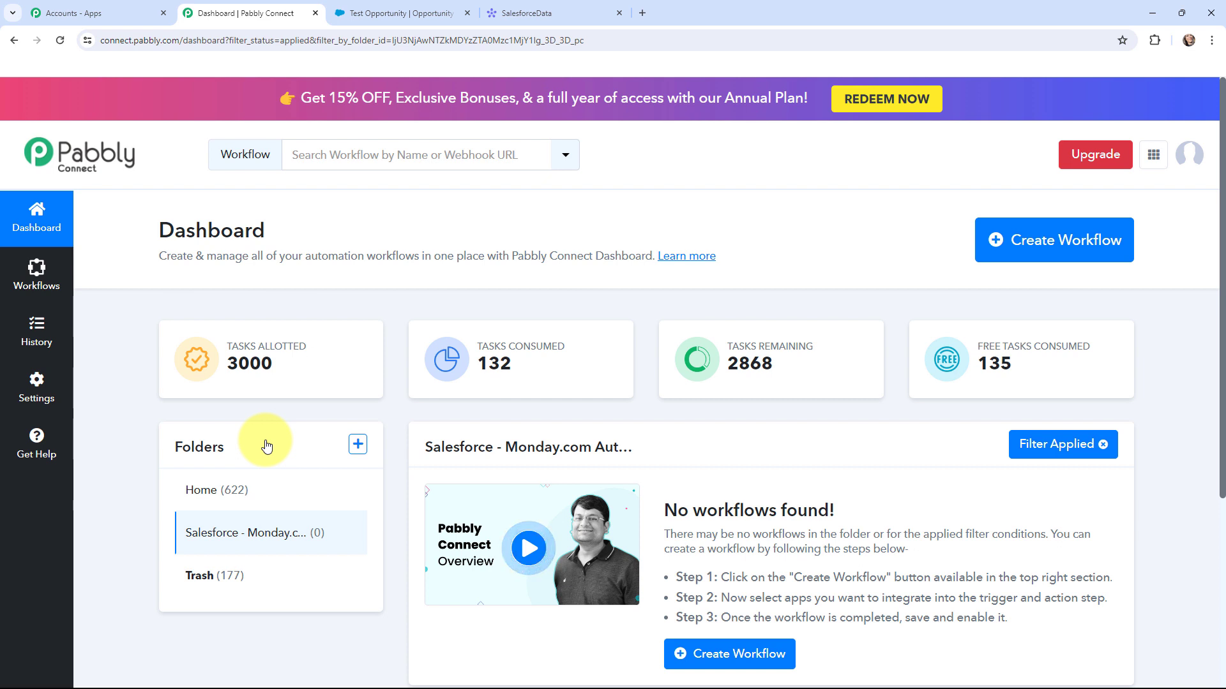
{"action": "left_click", "coordinate": [1040, 254]}
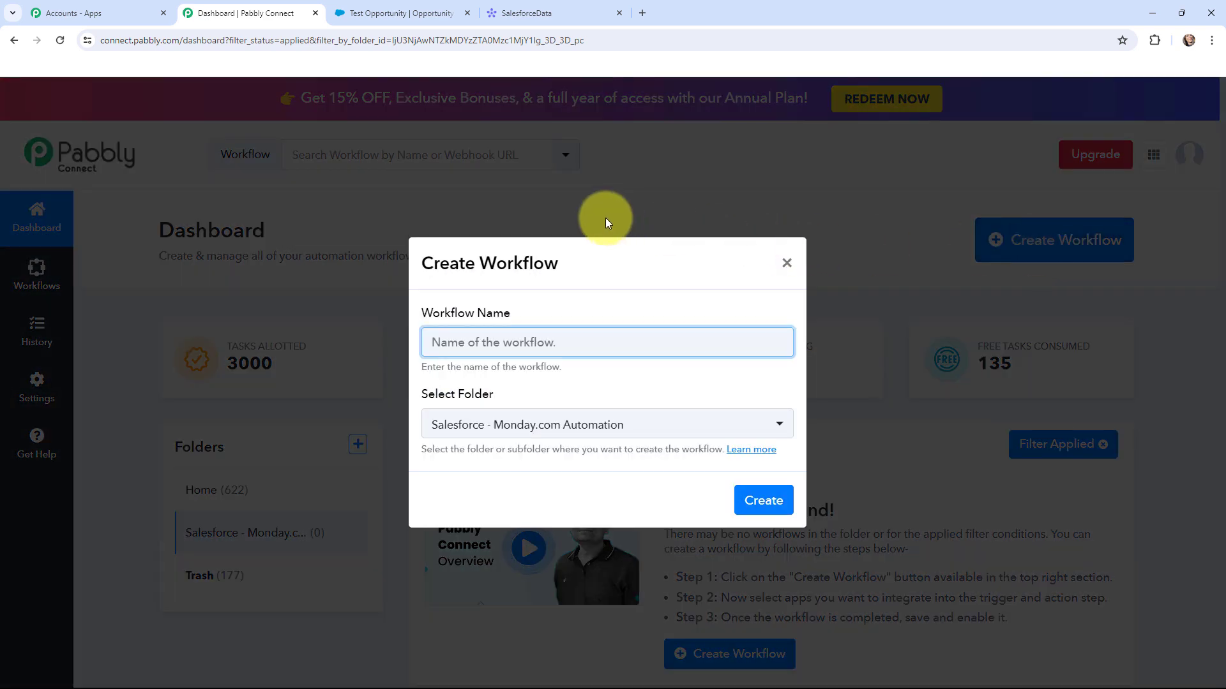
{"action": "type", "text": "Create Monday.com Item from Salesforce Opportunity"}
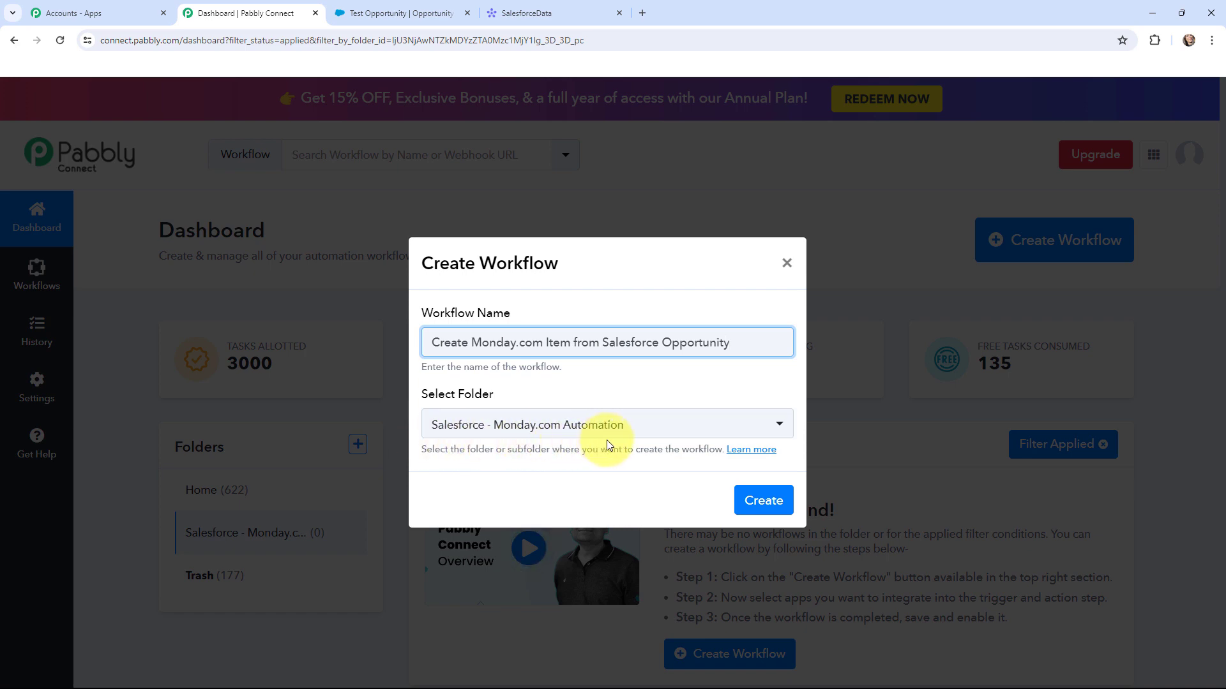
{"action": "left_click", "coordinate": [766, 502]}
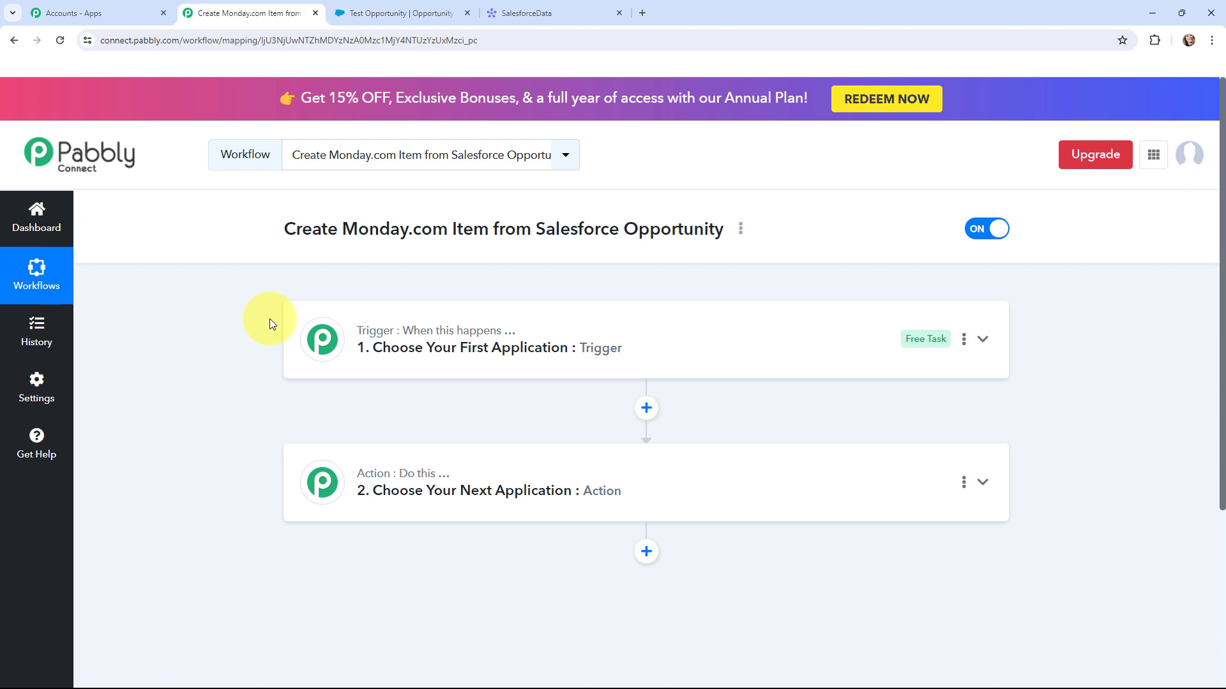
- Set the workflow trigger to Salesforce's New Opportunity event
{"action": "mouse_move", "coordinate": [379, 477]}
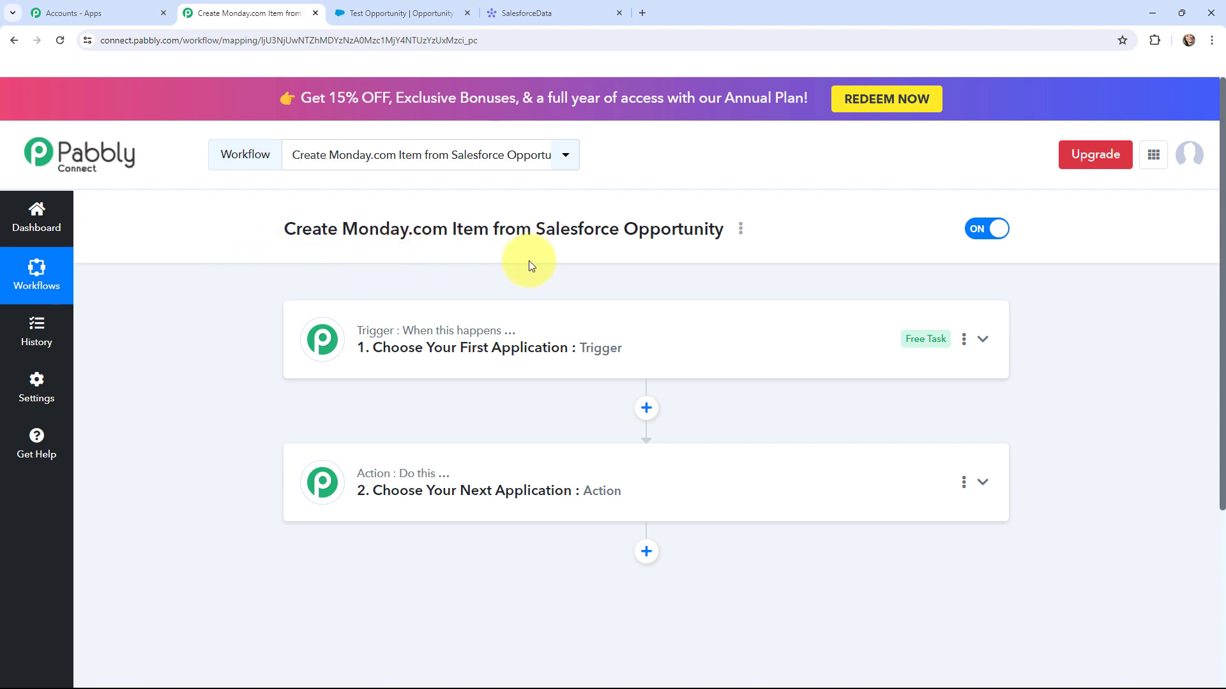
{"action": "left_click", "coordinate": [383, 12]}
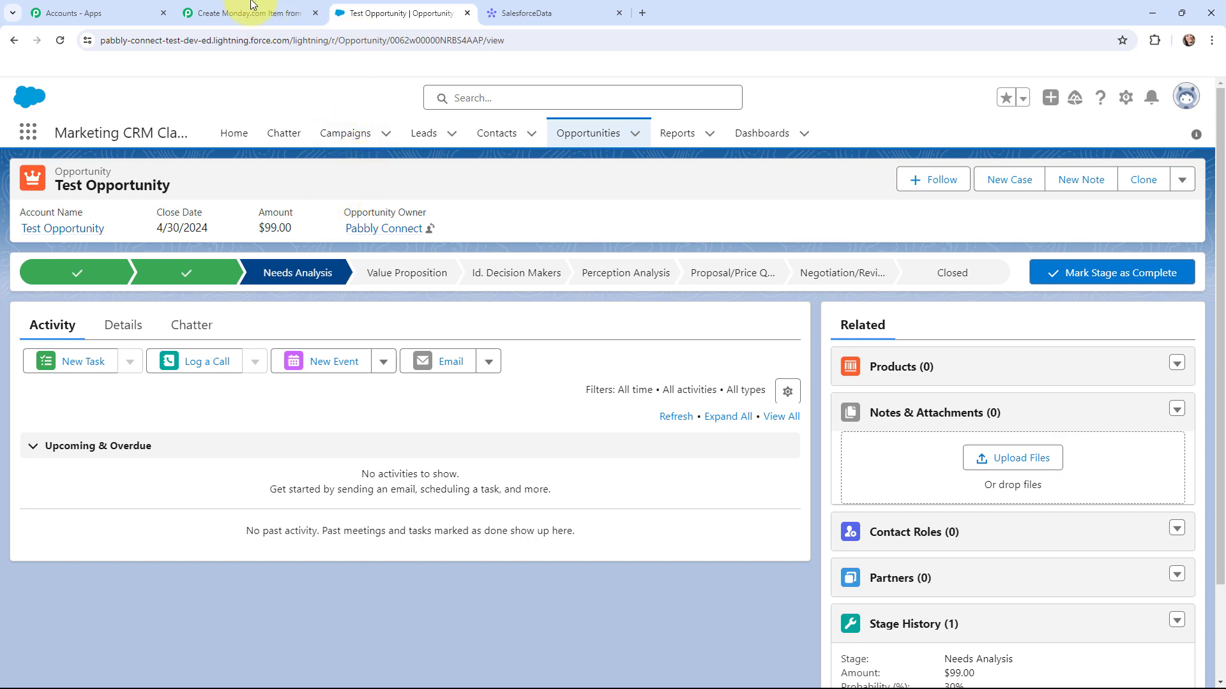
{"action": "left_click", "coordinate": [224, 13]}
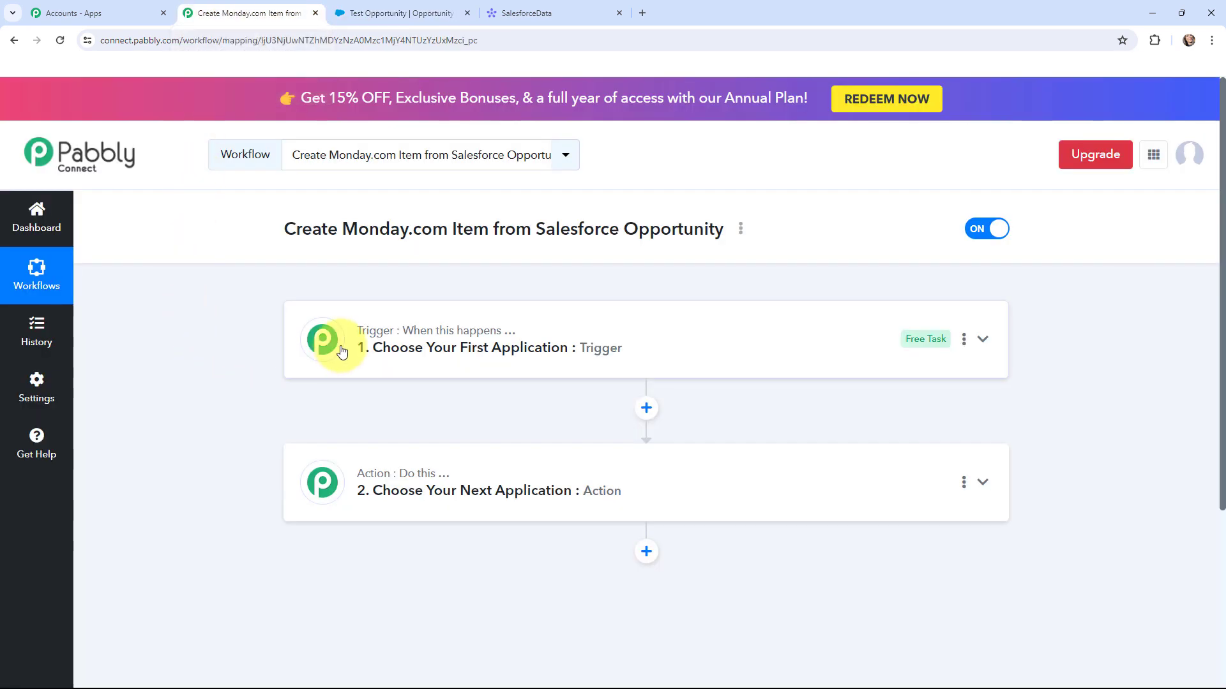
{"action": "left_click", "coordinate": [323, 341]}
{"action": "left_click", "coordinate": [367, 427]}
{"action": "type", "text": "sal"}
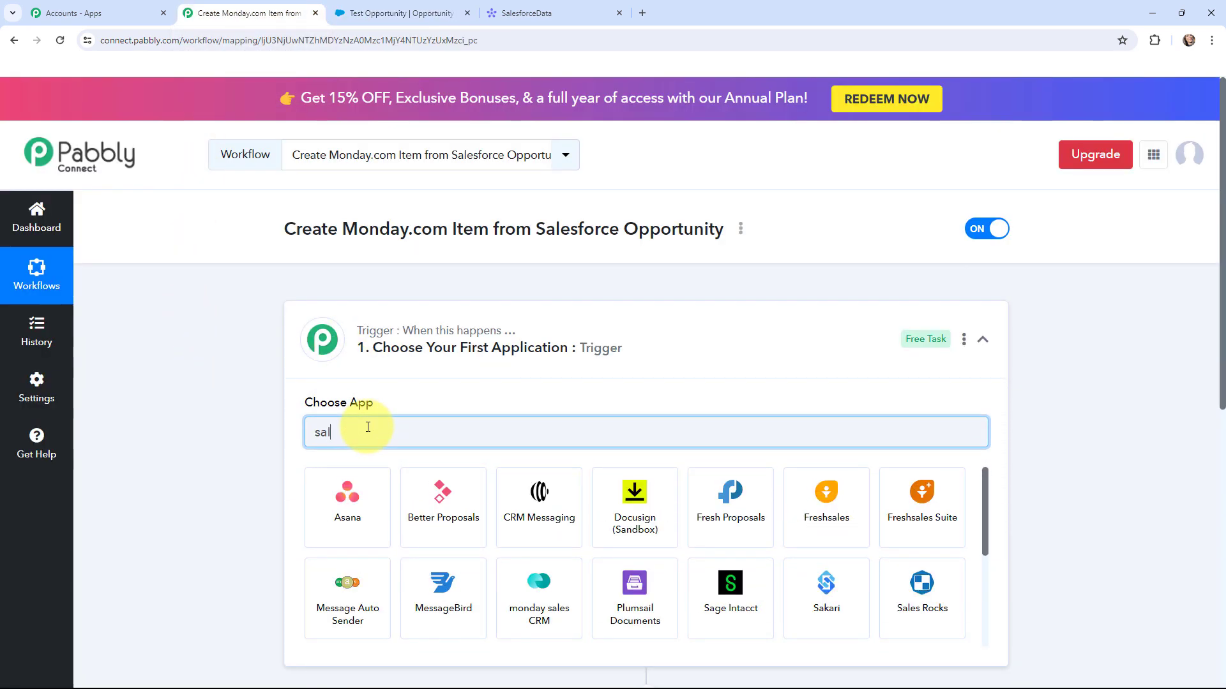
{"action": "type", "text": "esforce"}
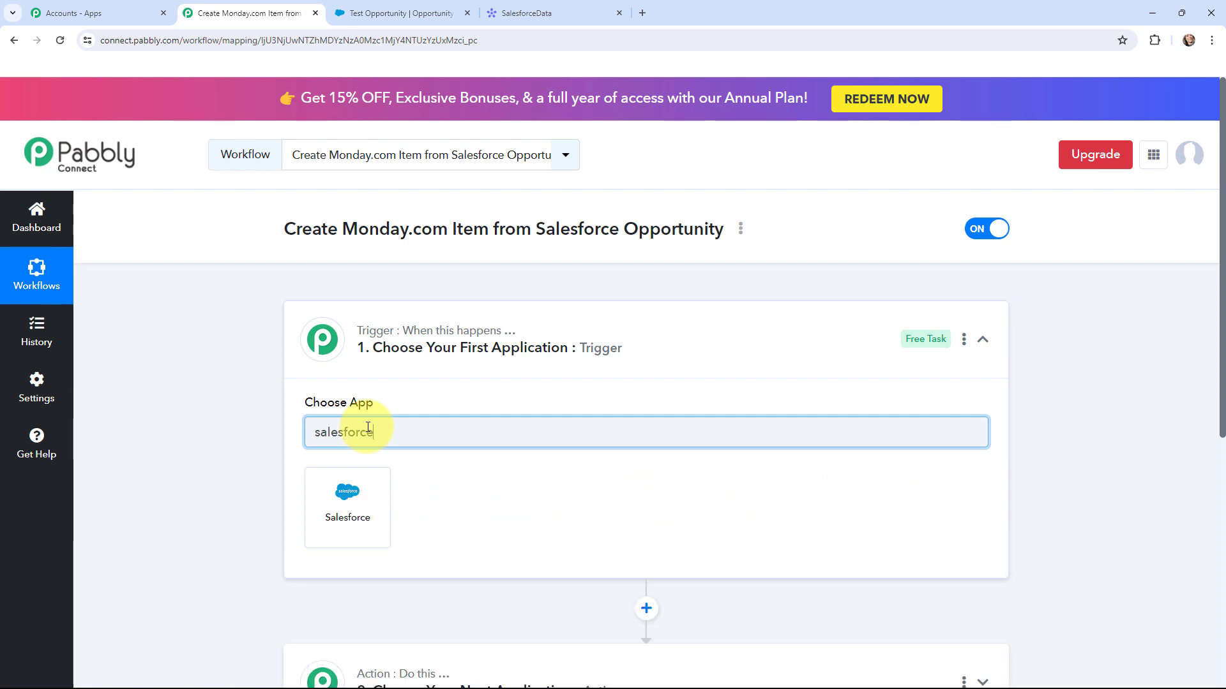
{"action": "left_click", "coordinate": [355, 517]}
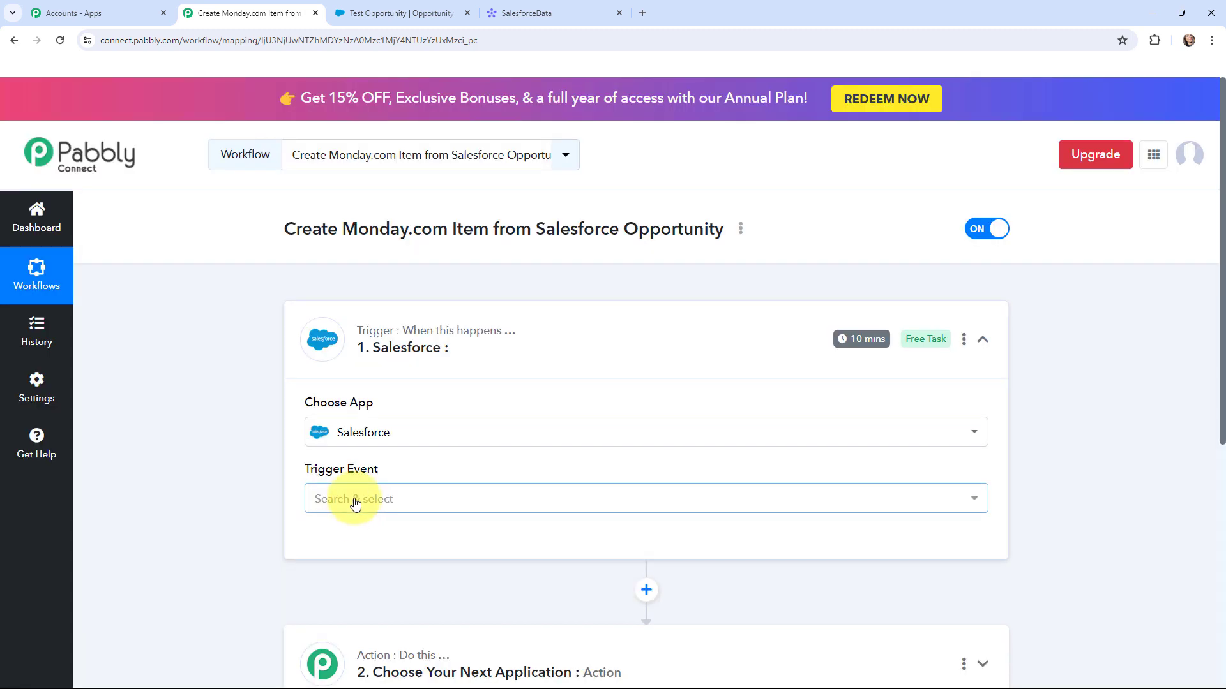
{"action": "left_click", "coordinate": [356, 504]}
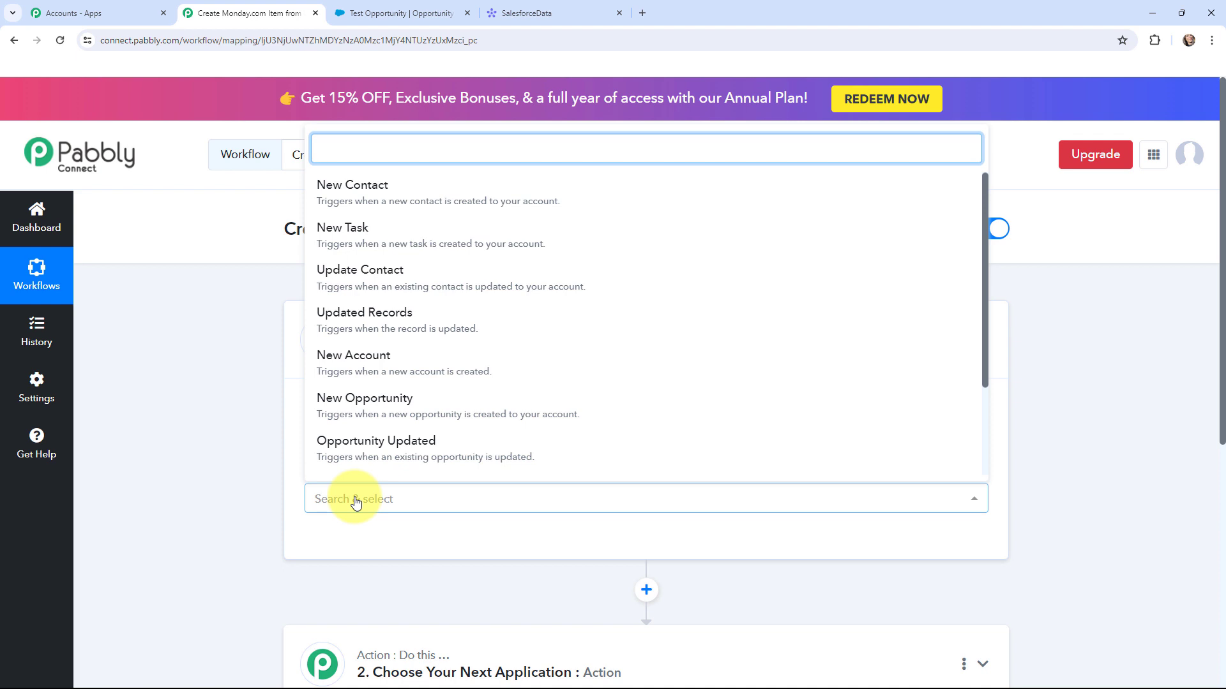
{"action": "left_click", "coordinate": [436, 408]}
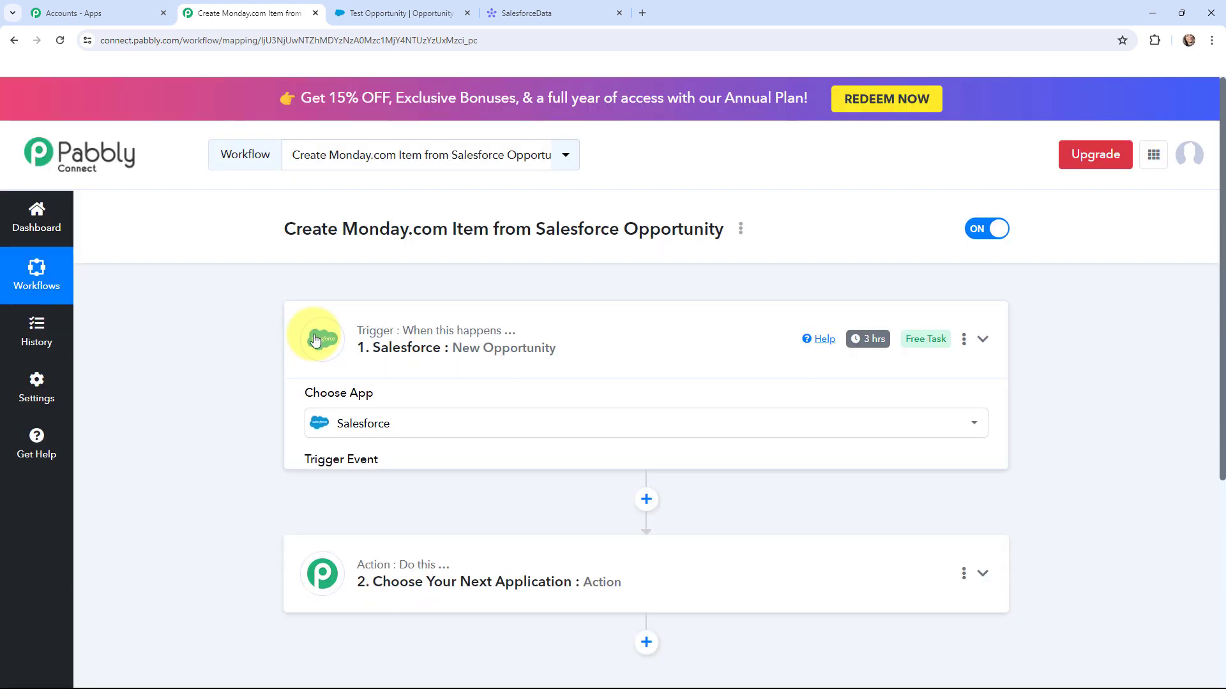
{"action": "left_click", "coordinate": [314, 339]}
- Set the workflow action to Monday.com's Create Item event
{"action": "left_click", "coordinate": [320, 478]}
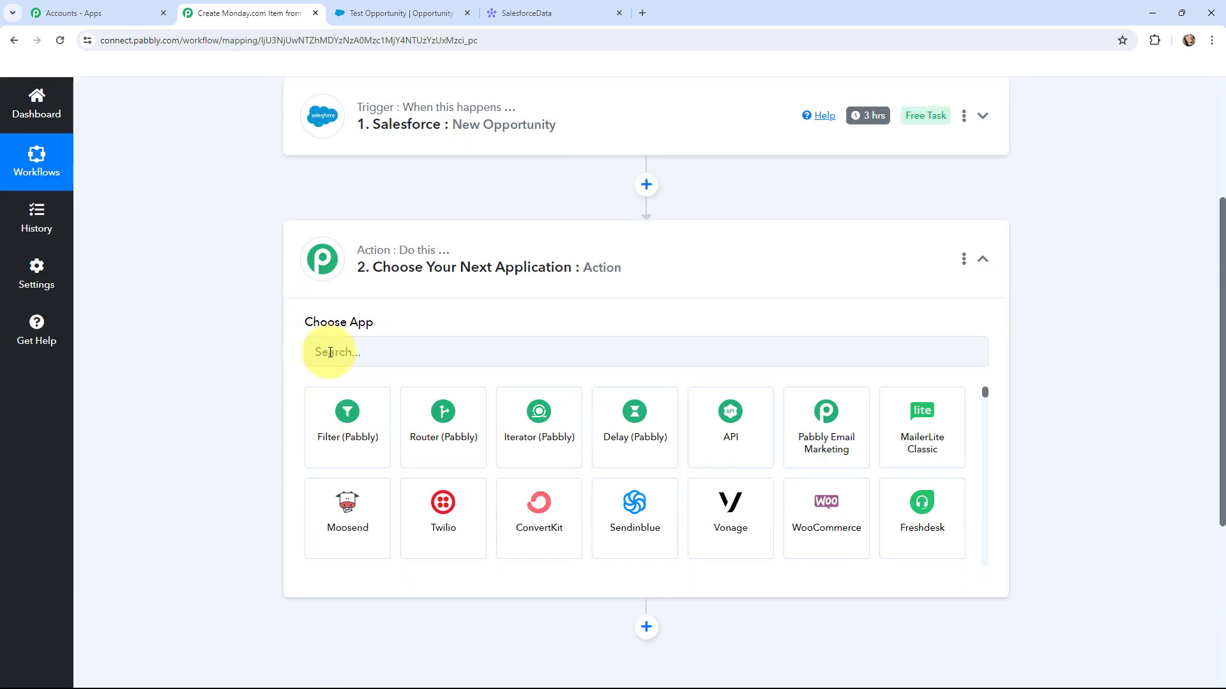
{"action": "left_click", "coordinate": [347, 353]}
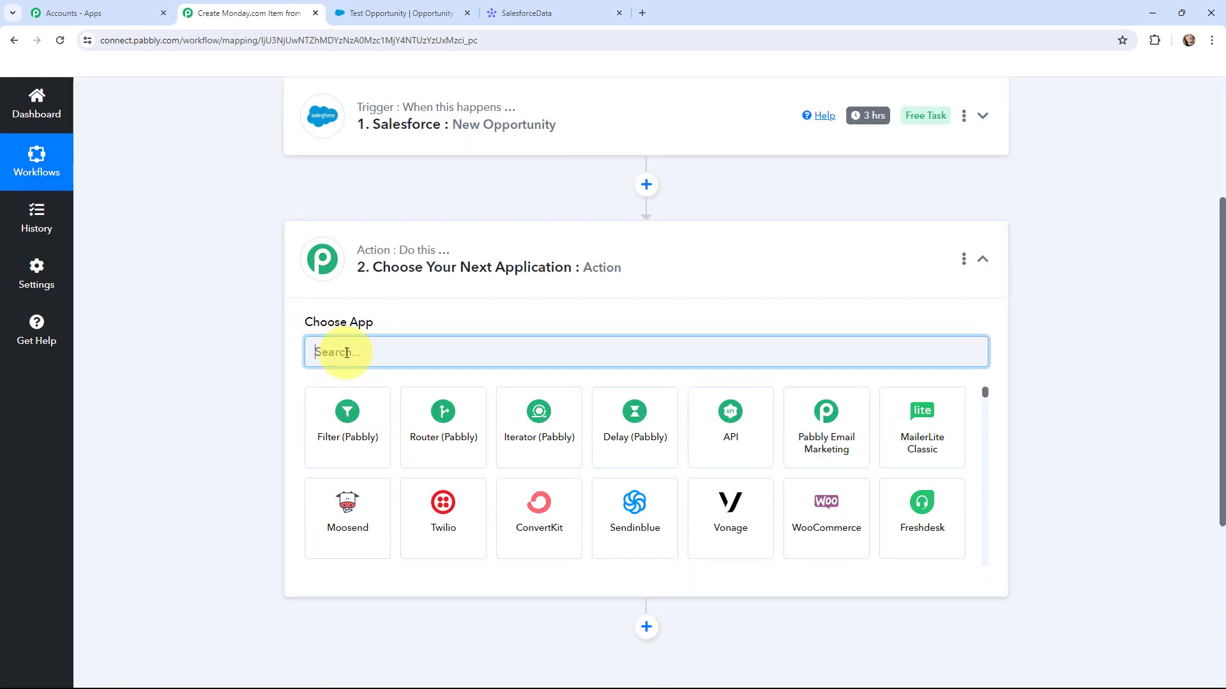
{"action": "type", "text": "monday"}
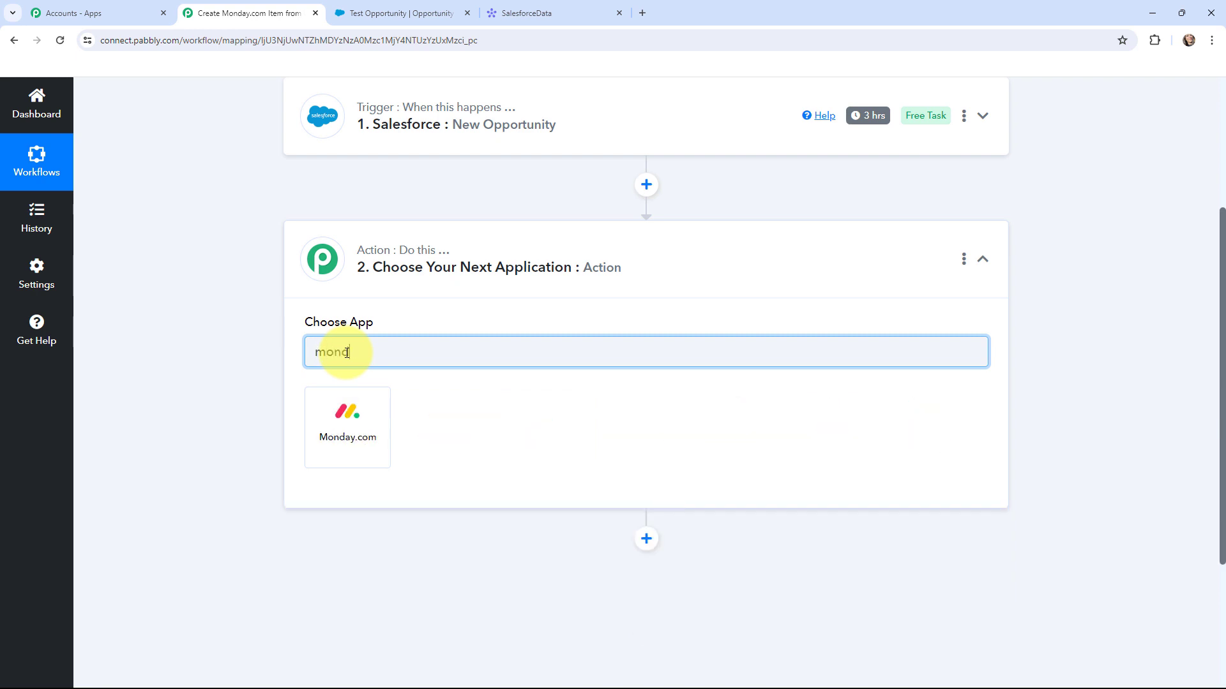
{"action": "type", "text": ".com"}
{"action": "left_click", "coordinate": [344, 416]}
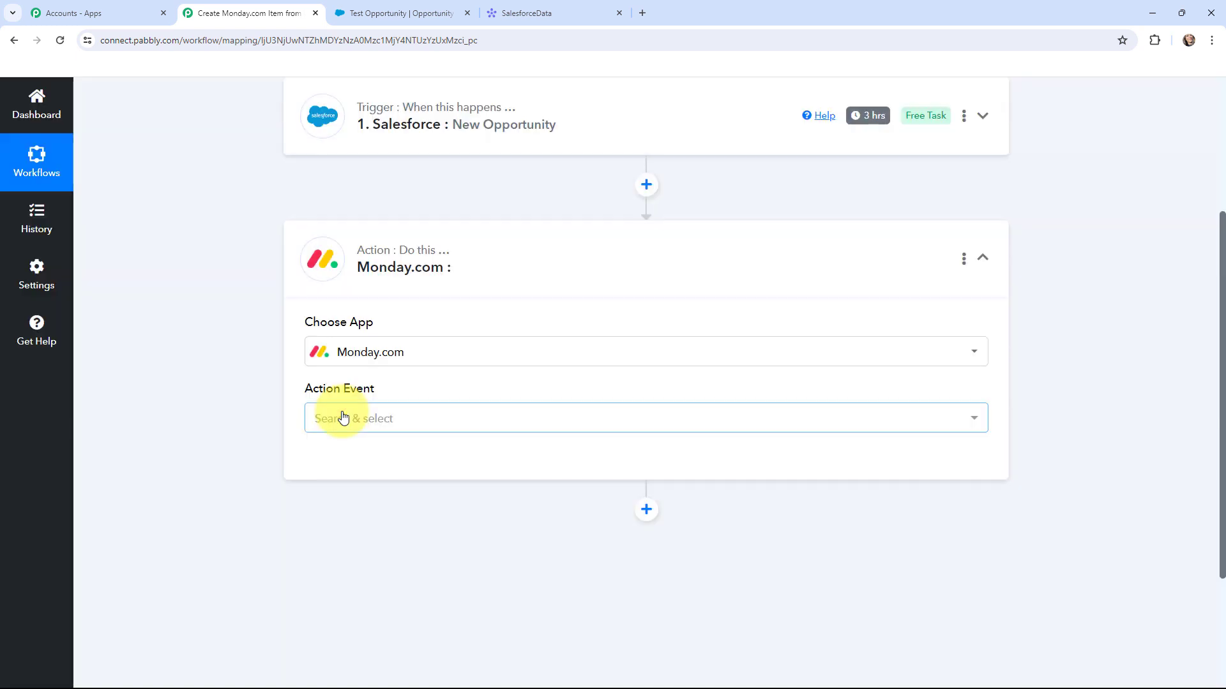
{"action": "left_click", "coordinate": [343, 418]}
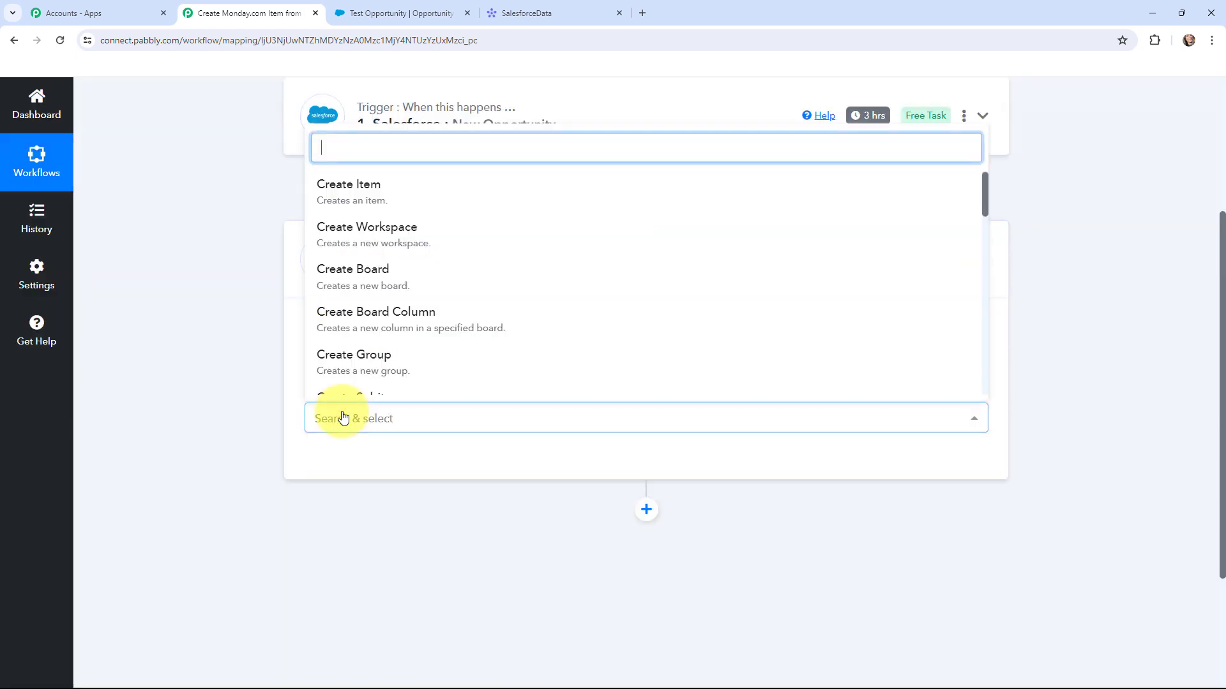
{"action": "left_click", "coordinate": [334, 185]}
{"action": "left_click", "coordinate": [305, 262]}
{"action": "scroll", "coordinate": [184, 339], "scroll_direction": "up", "scroll_amount": 3}
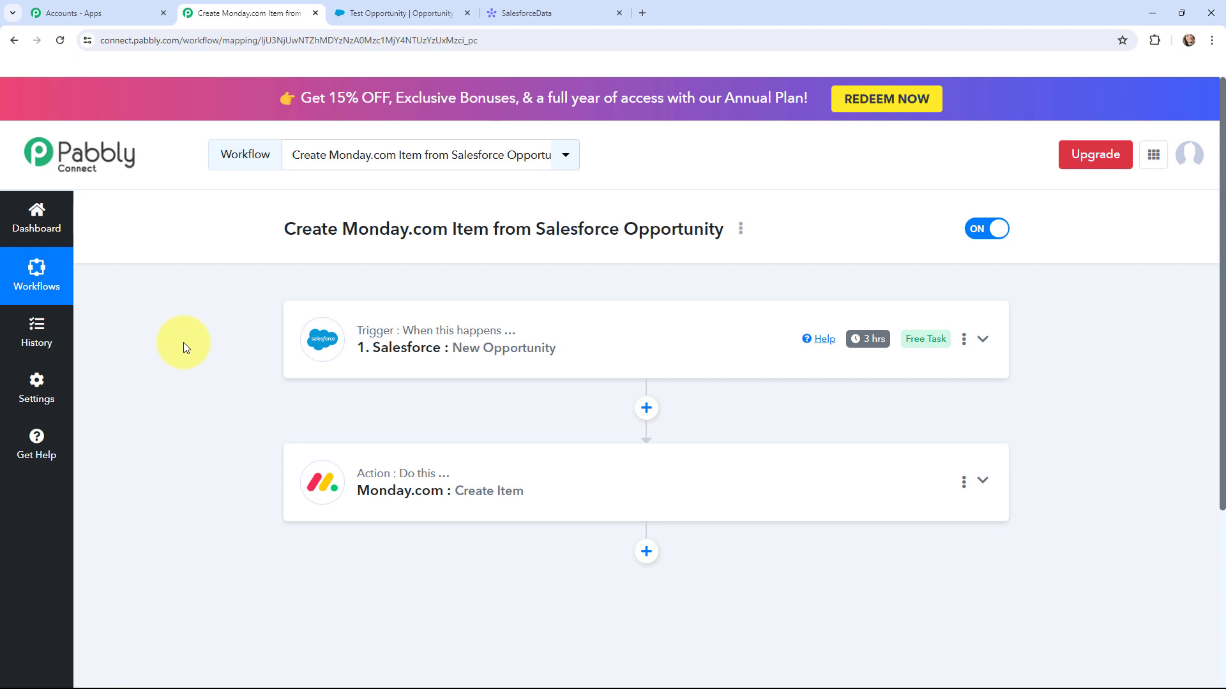
- Add a new Salesforce connection to the trigger and allow Pabbly access to the account
{"action": "left_click", "coordinate": [565, 6]}
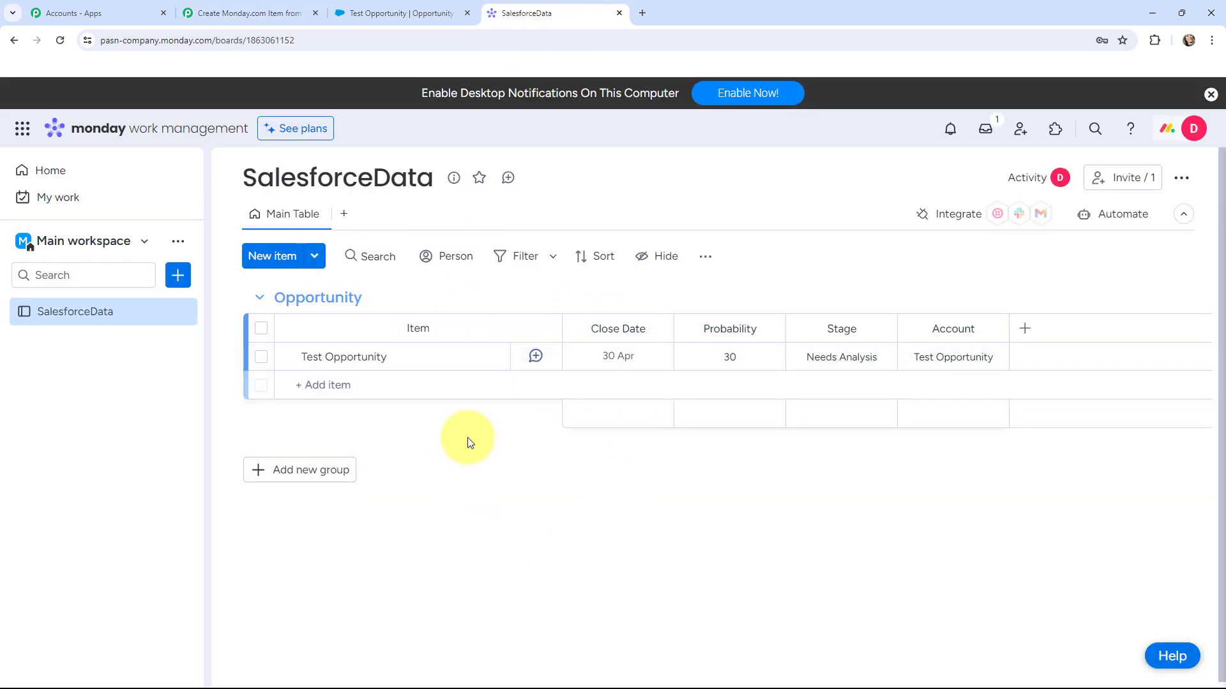
{"action": "left_click", "coordinate": [426, 7]}
{"action": "left_click", "coordinate": [235, 14]}
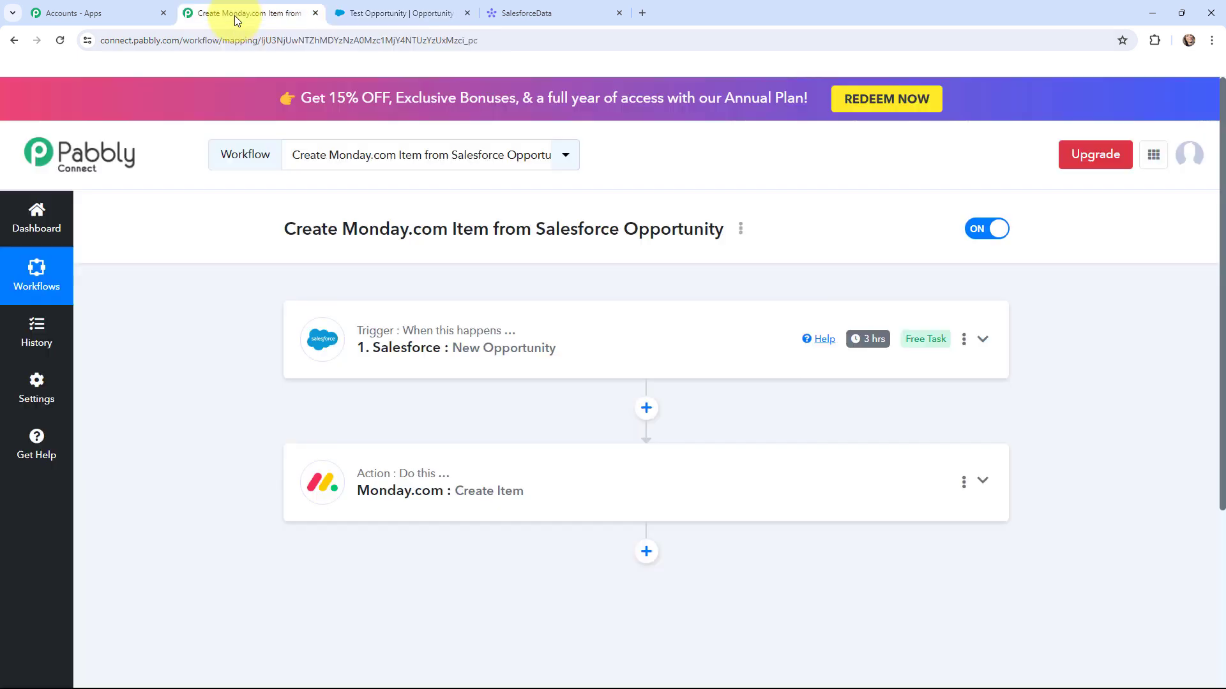
{"action": "left_click", "coordinate": [313, 337]}
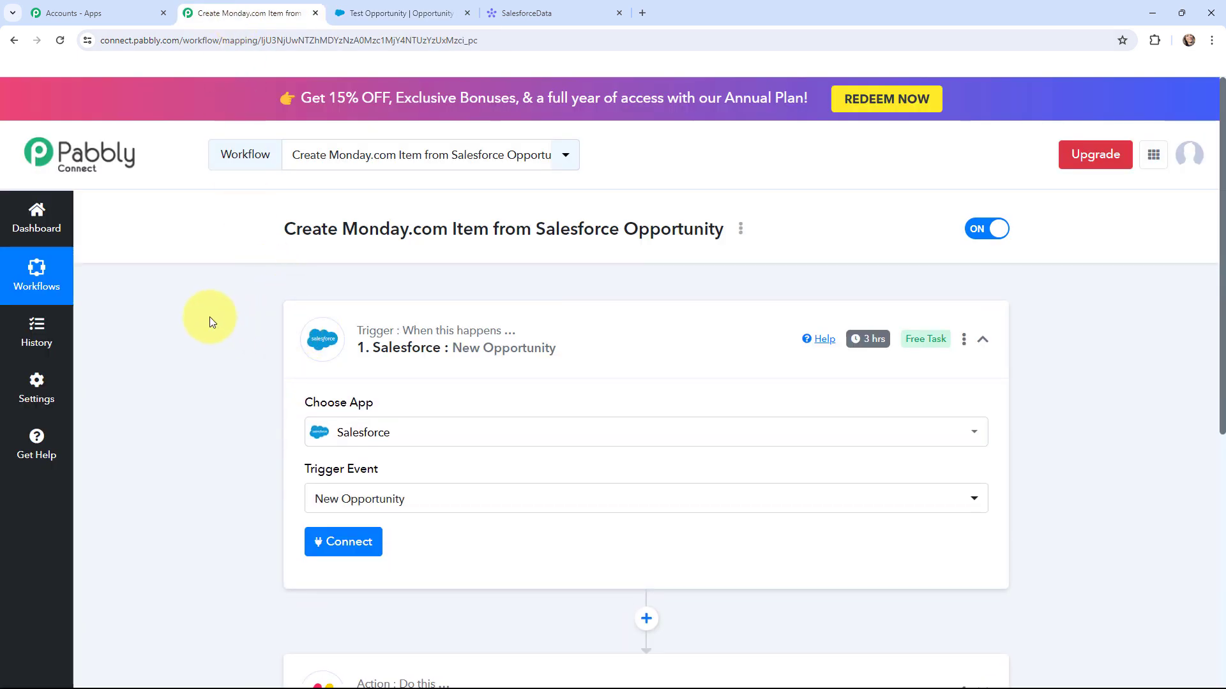
{"action": "scroll", "coordinate": [209, 317], "scroll_direction": "down", "scroll_amount": 1}
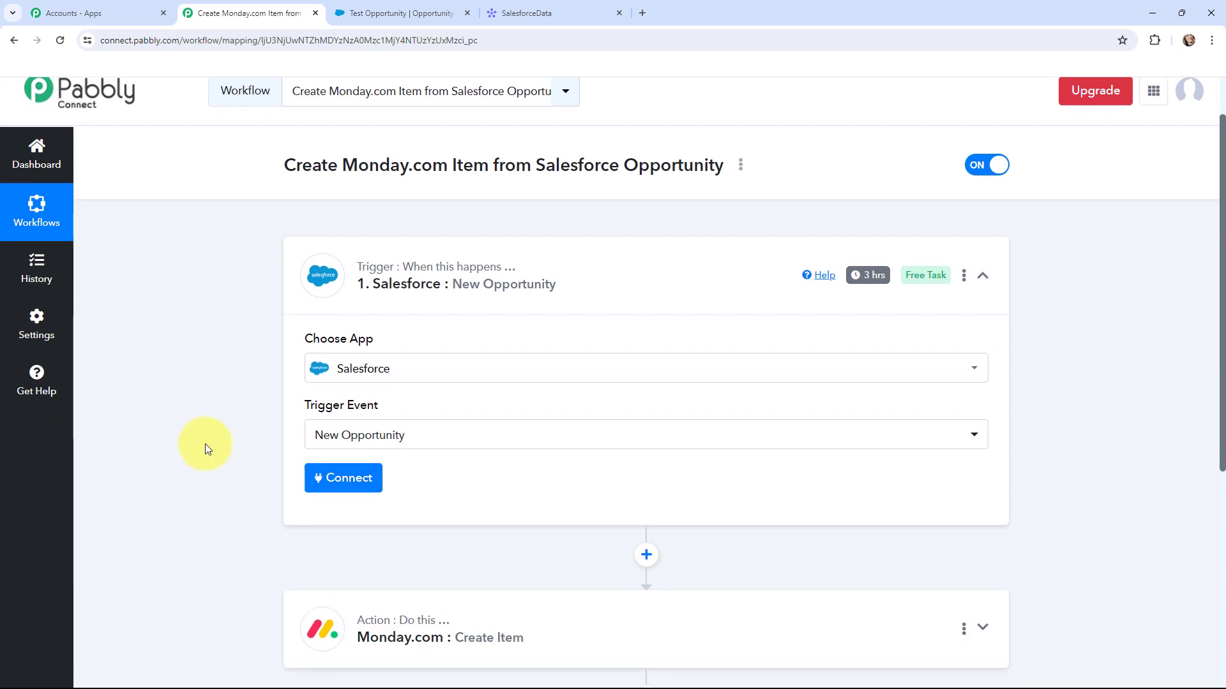
{"action": "left_click", "coordinate": [340, 481]}
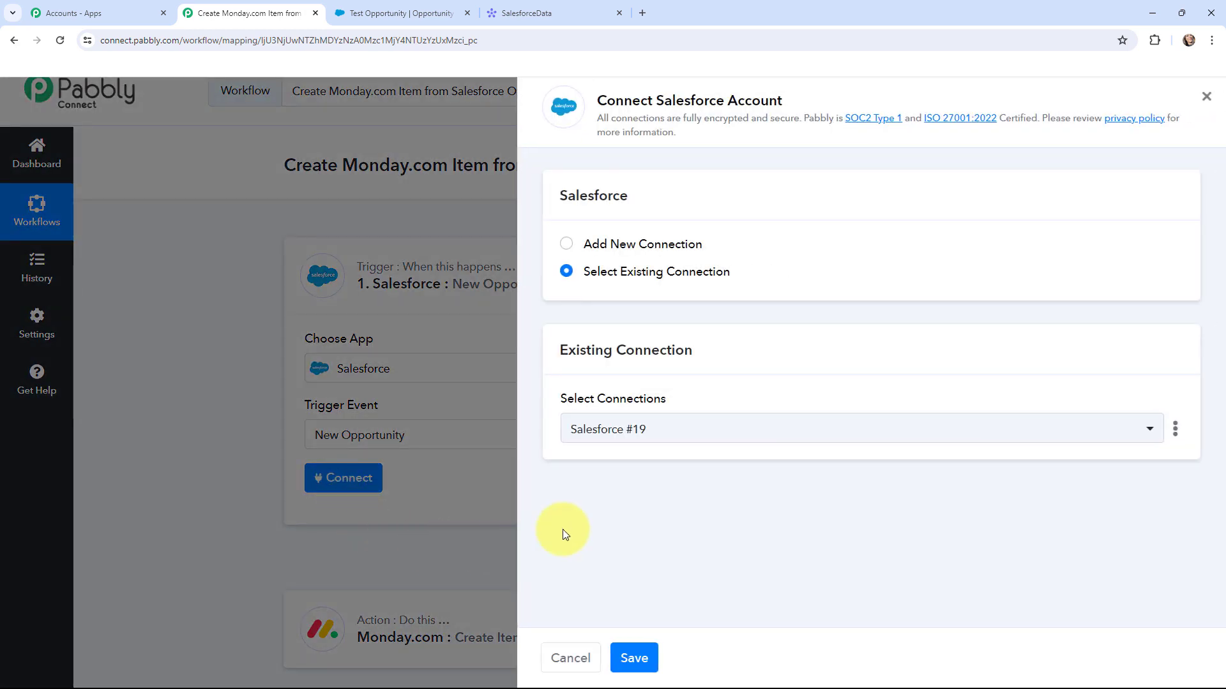
{"action": "left_click", "coordinate": [568, 249]}
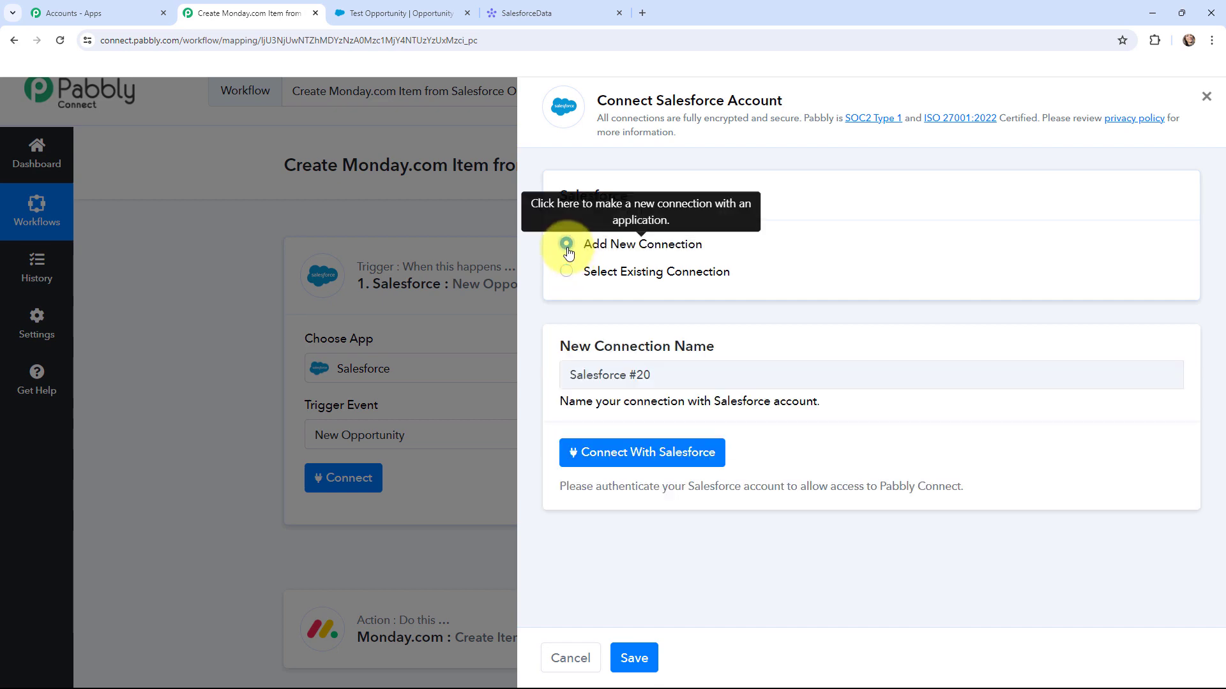
{"action": "left_click", "coordinate": [604, 458]}
{"action": "scroll", "coordinate": [315, 242], "scroll_direction": "down", "scroll_amount": 10}
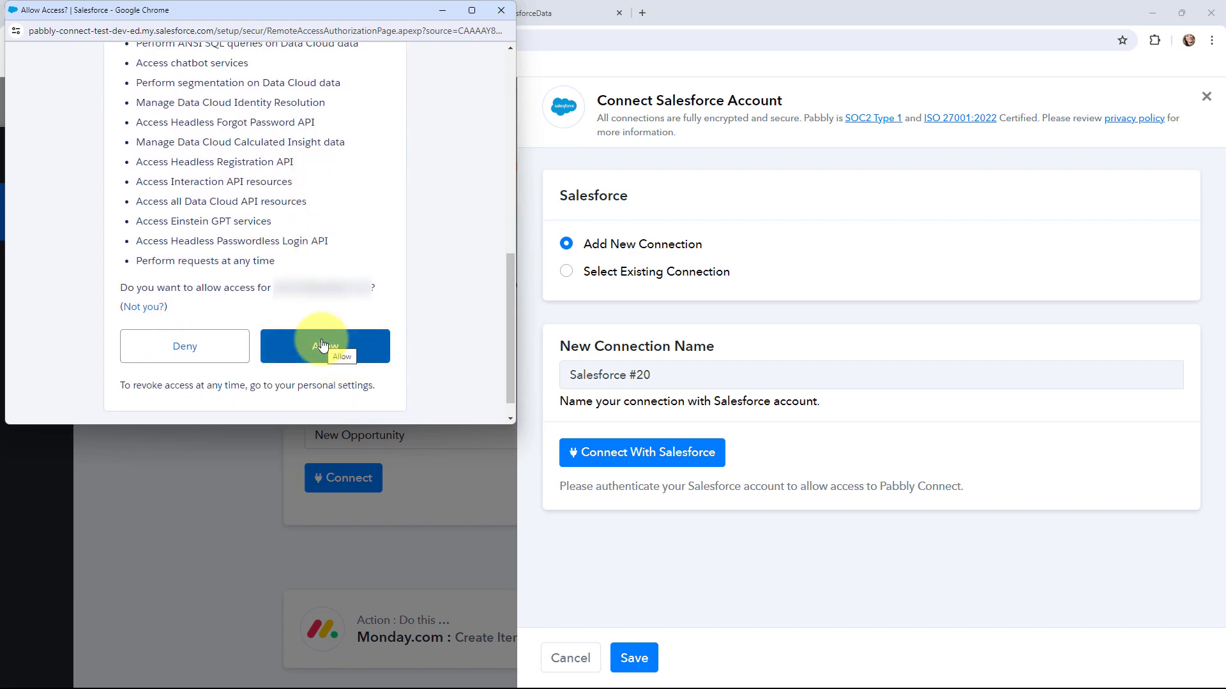
{"action": "left_click", "coordinate": [322, 346]}
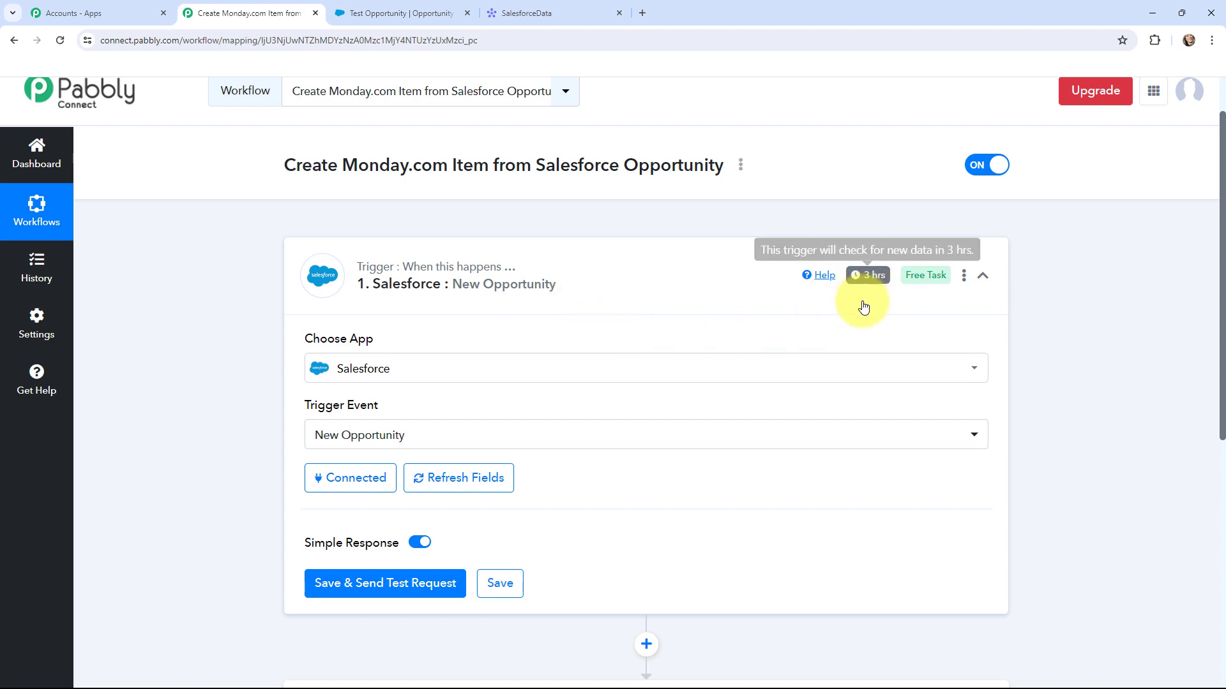
{"action": "mouse_move", "coordinate": [866, 283]}
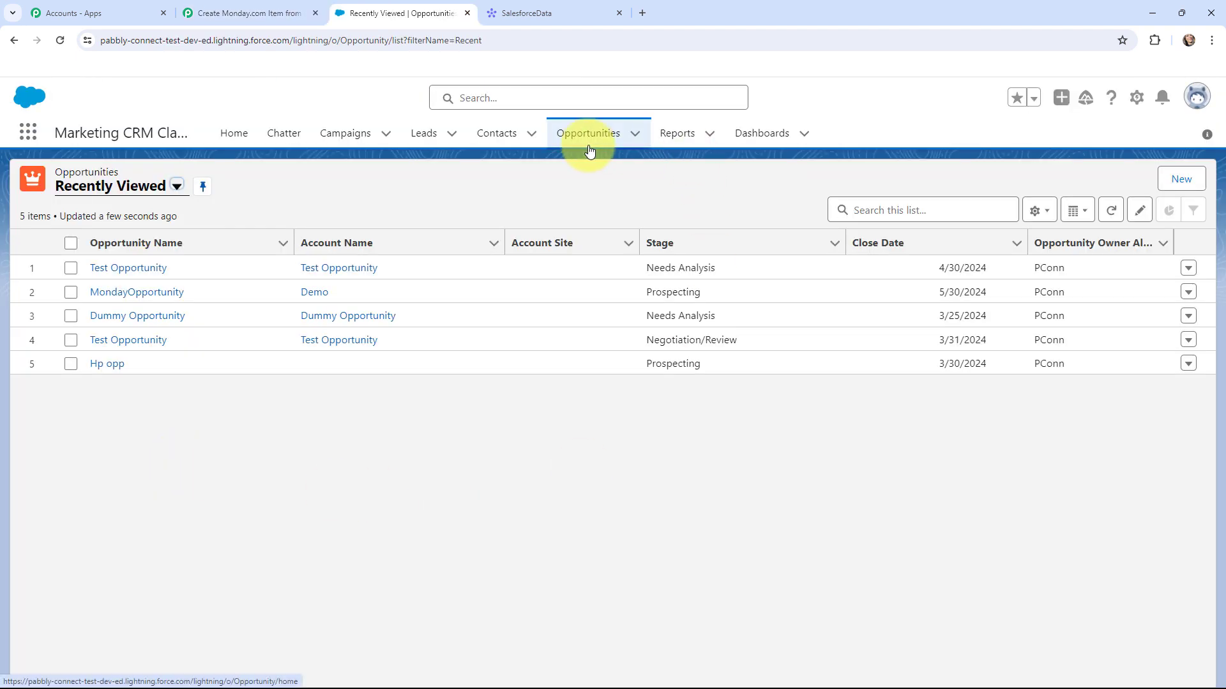
- Start opportunity Pabbly Connect Plan: account Demo, type New Customer, lead source Web, contact e-mail
{"action": "left_click", "coordinate": [1197, 175]}
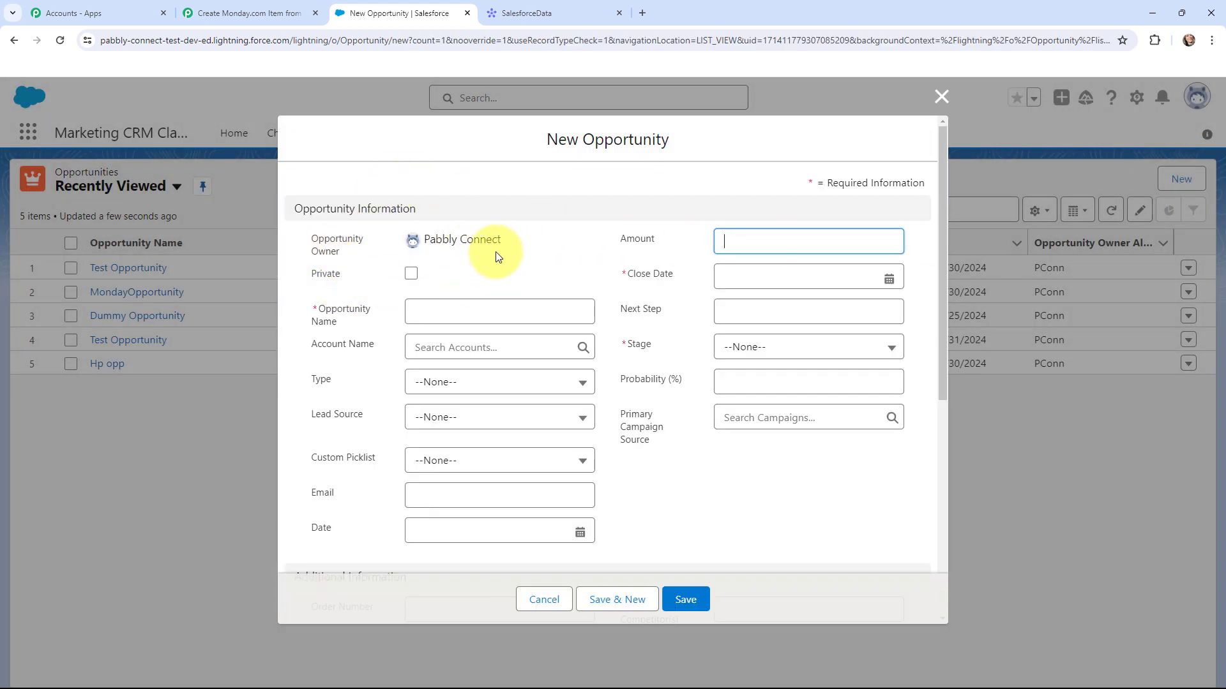
{"action": "left_click", "coordinate": [491, 316]}
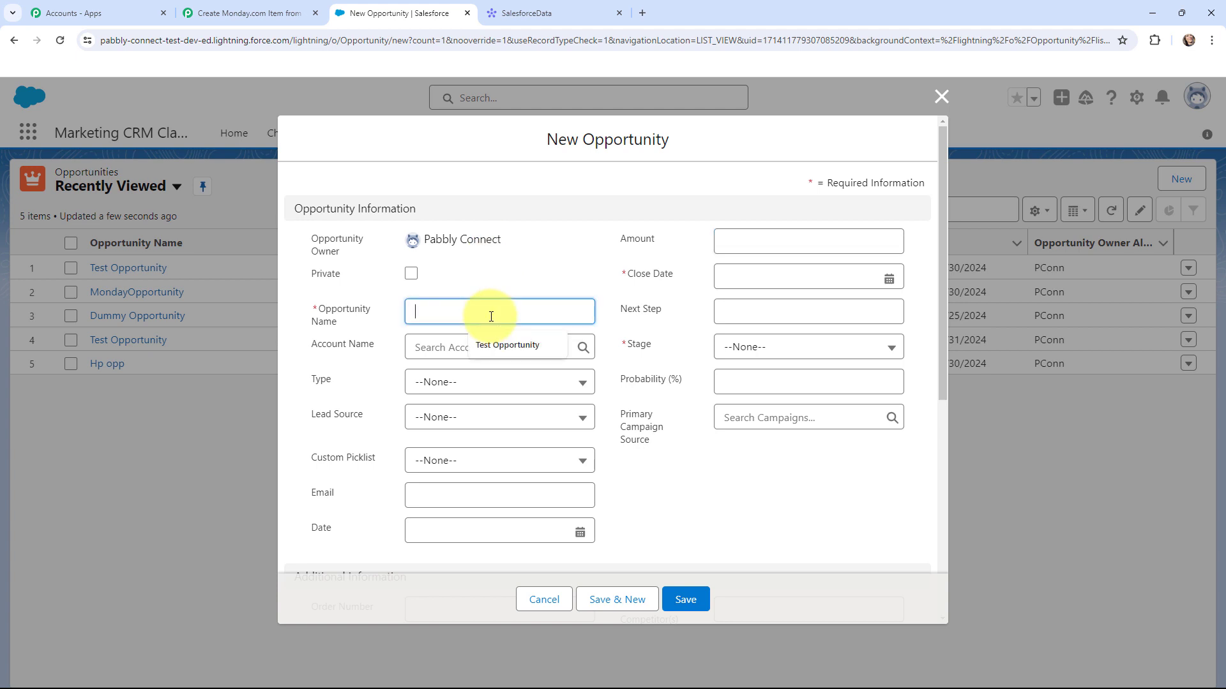
{"action": "type", "text": "Pabbly Connect Plan"}
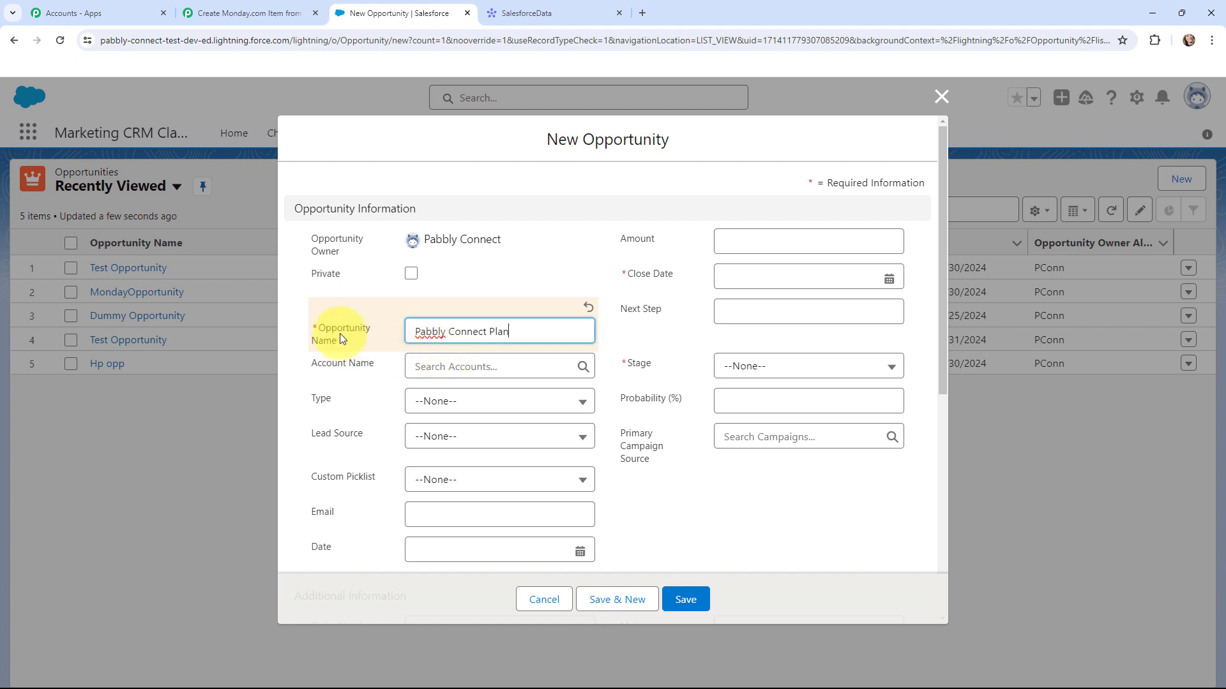
{"action": "left_click", "coordinate": [455, 366]}
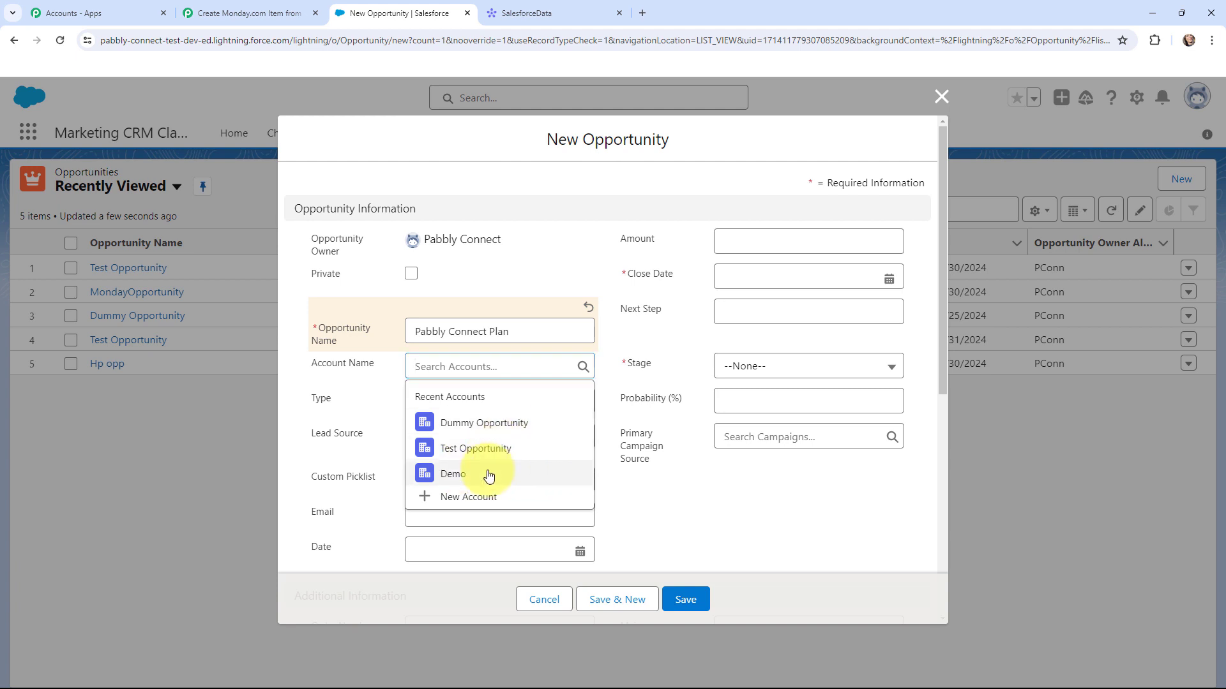
{"action": "left_click", "coordinate": [489, 475]}
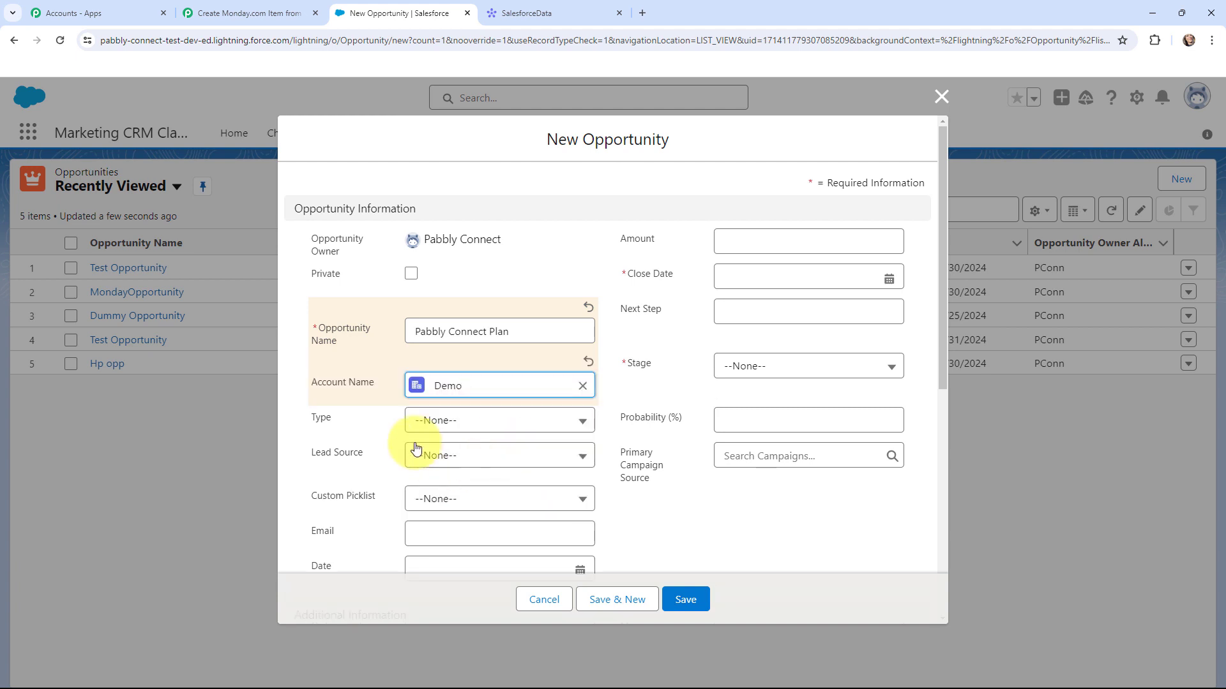
{"action": "left_click", "coordinate": [445, 425]}
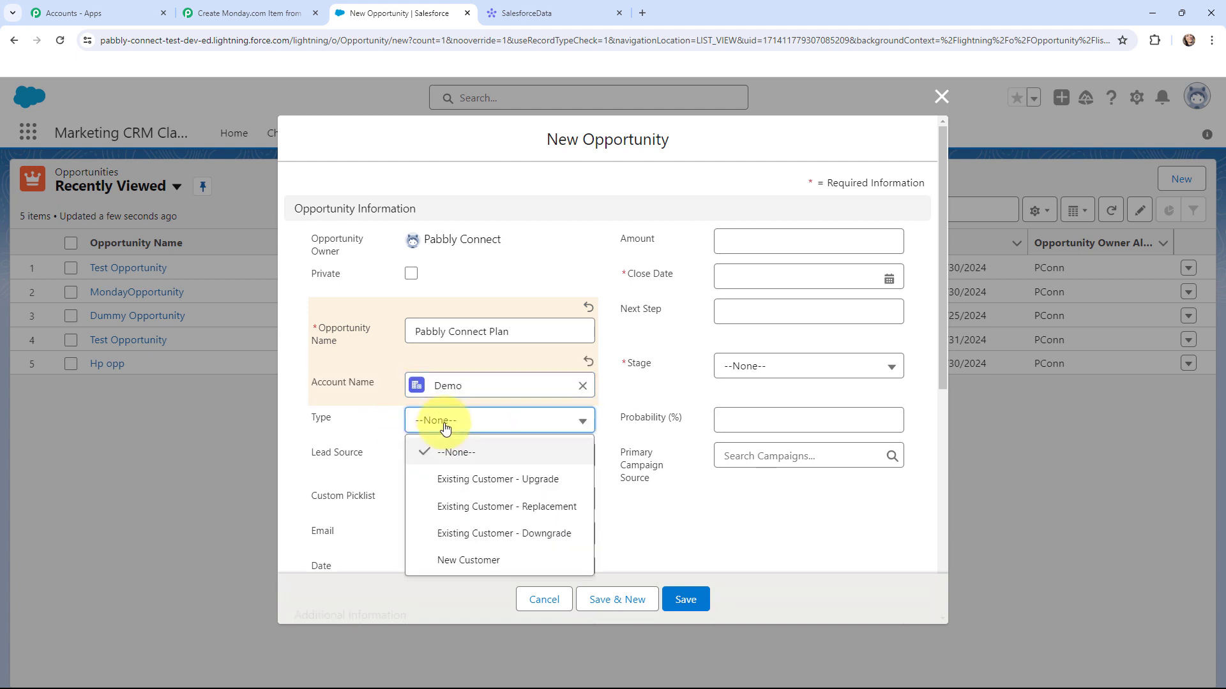
{"action": "left_click", "coordinate": [453, 560]}
{"action": "scroll", "coordinate": [391, 405], "scroll_direction": "down", "scroll_amount": 2}
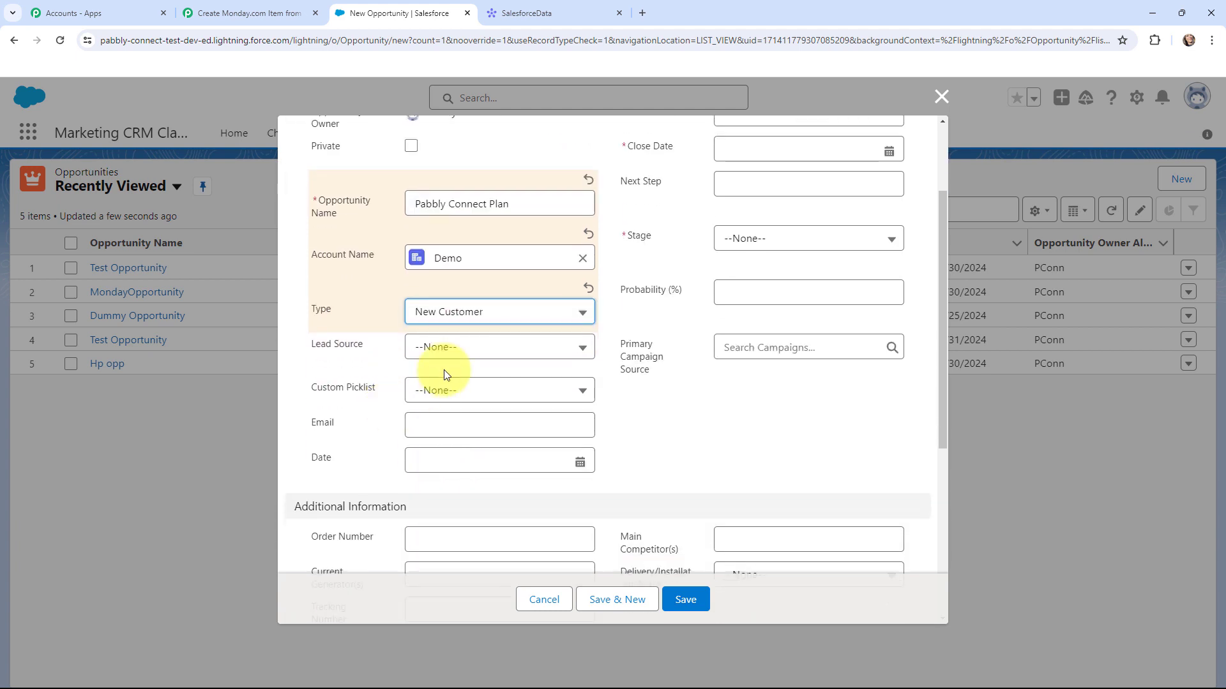
{"action": "left_click", "coordinate": [459, 348]}
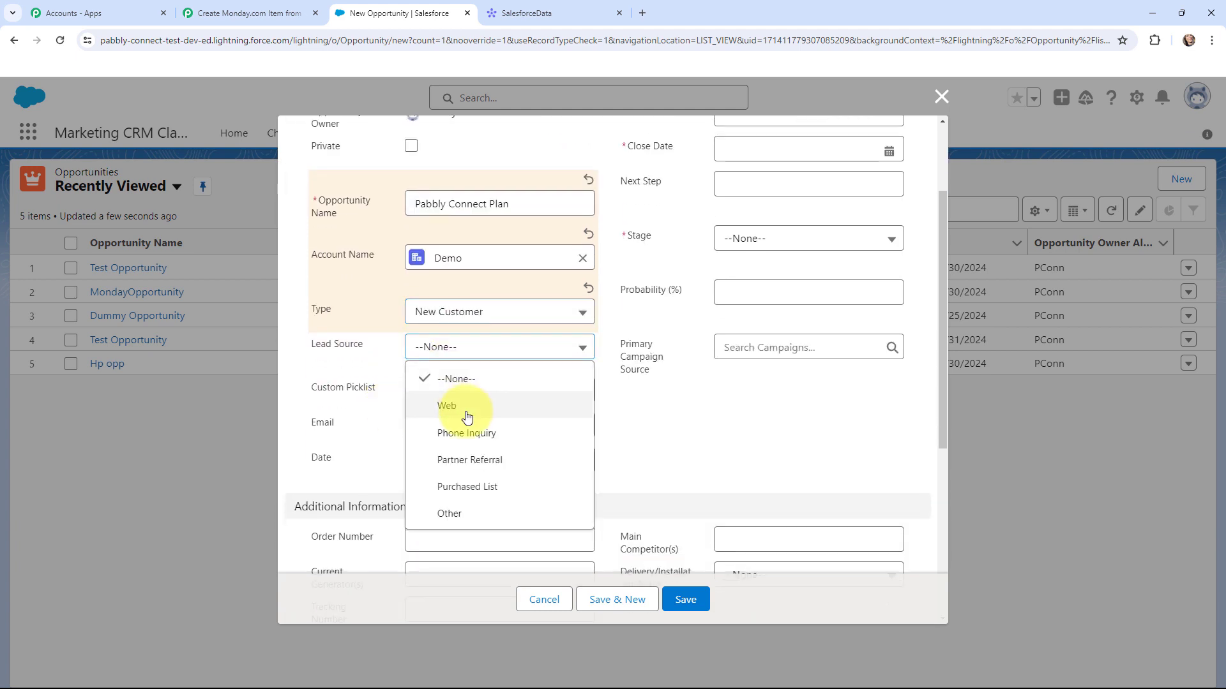
{"action": "left_click", "coordinate": [466, 409]}
{"action": "left_click", "coordinate": [463, 435]}
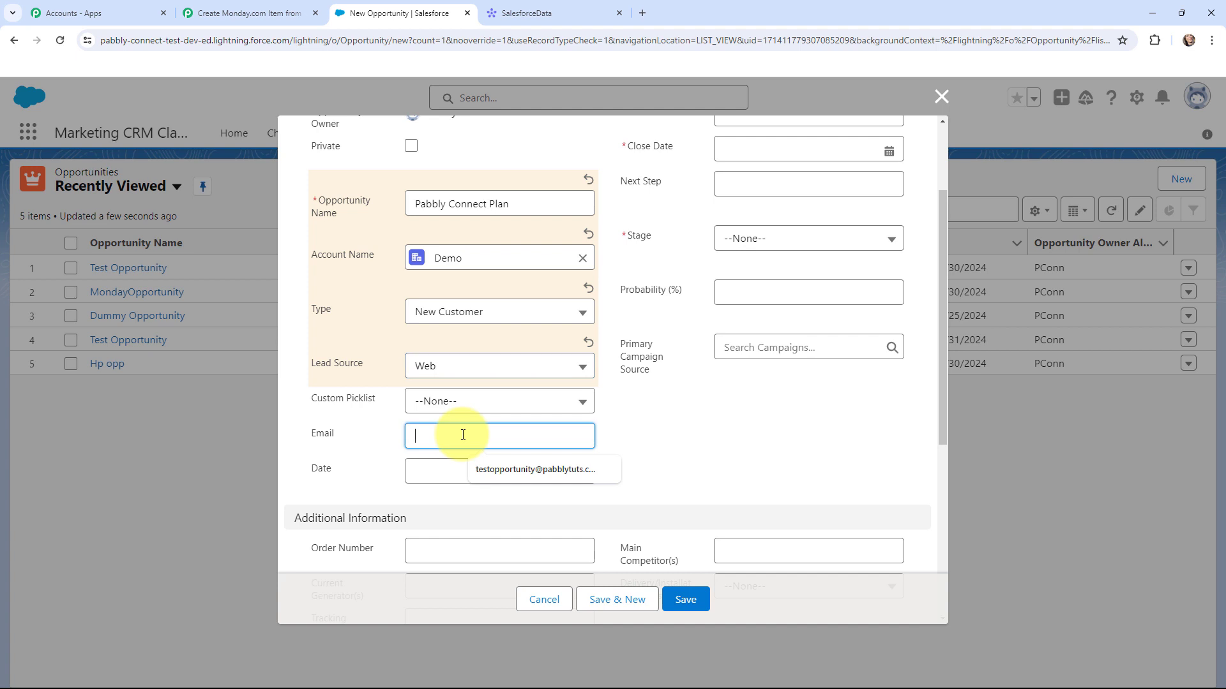
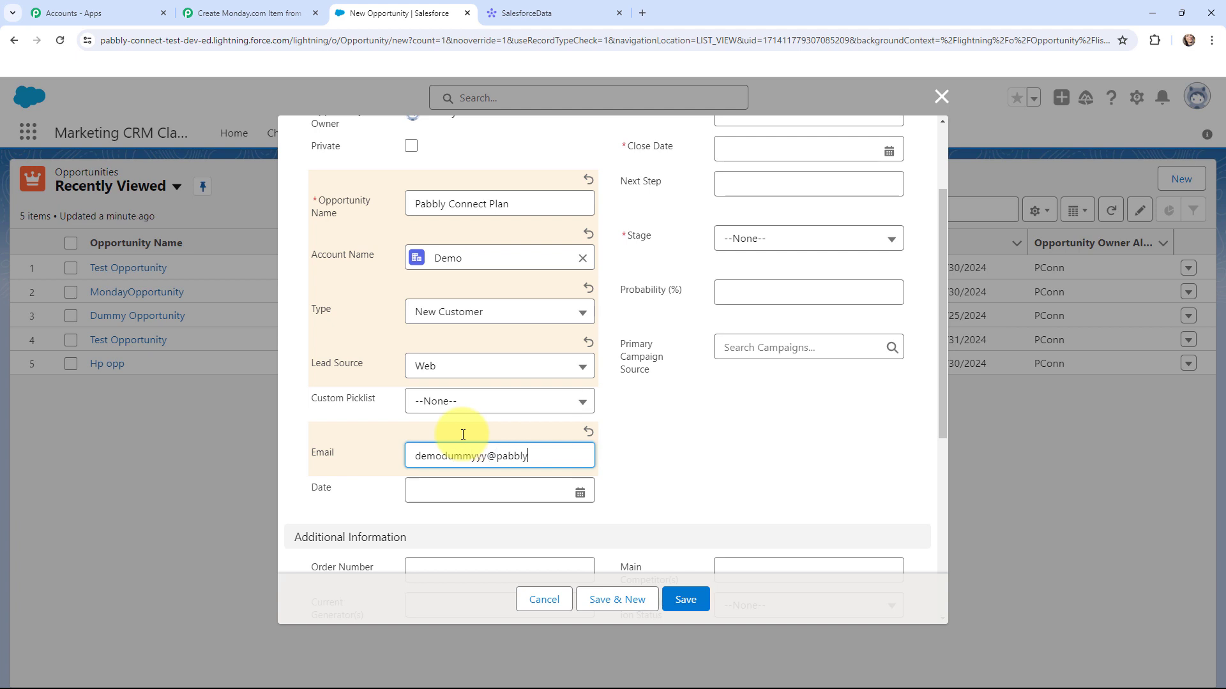
{"action": "scroll", "coordinate": [664, 397], "scroll_direction": "up", "scroll_amount": 2}
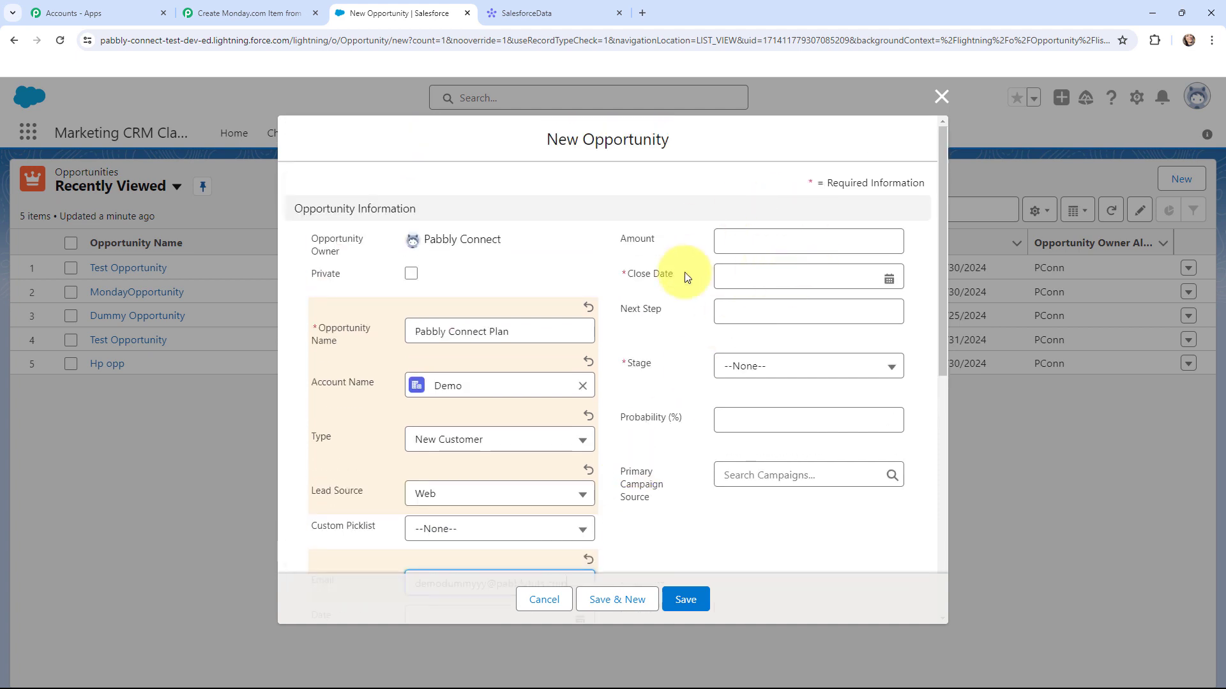
- Set amount $89.00, close date 4/30/2024, stage Prospecting, and save the opportunity
{"action": "left_click", "coordinate": [767, 238]}
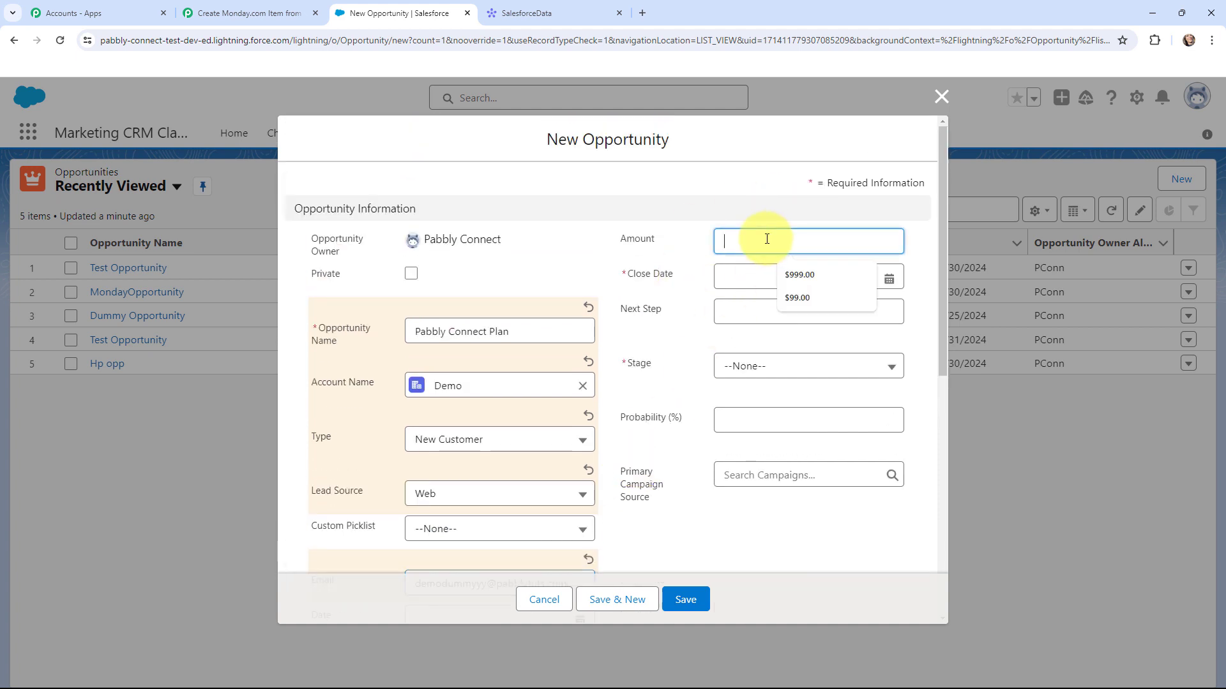
{"action": "type", "text": "89"}
{"action": "left_click", "coordinate": [756, 292]}
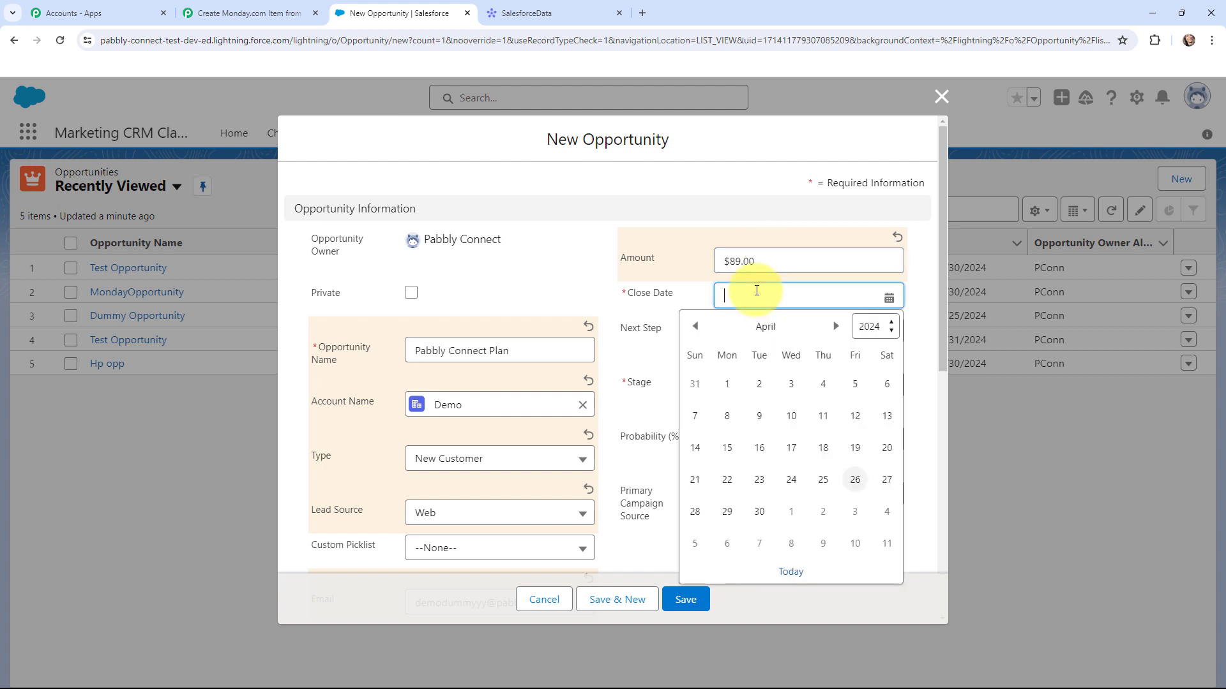
{"action": "left_click", "coordinate": [760, 512]}
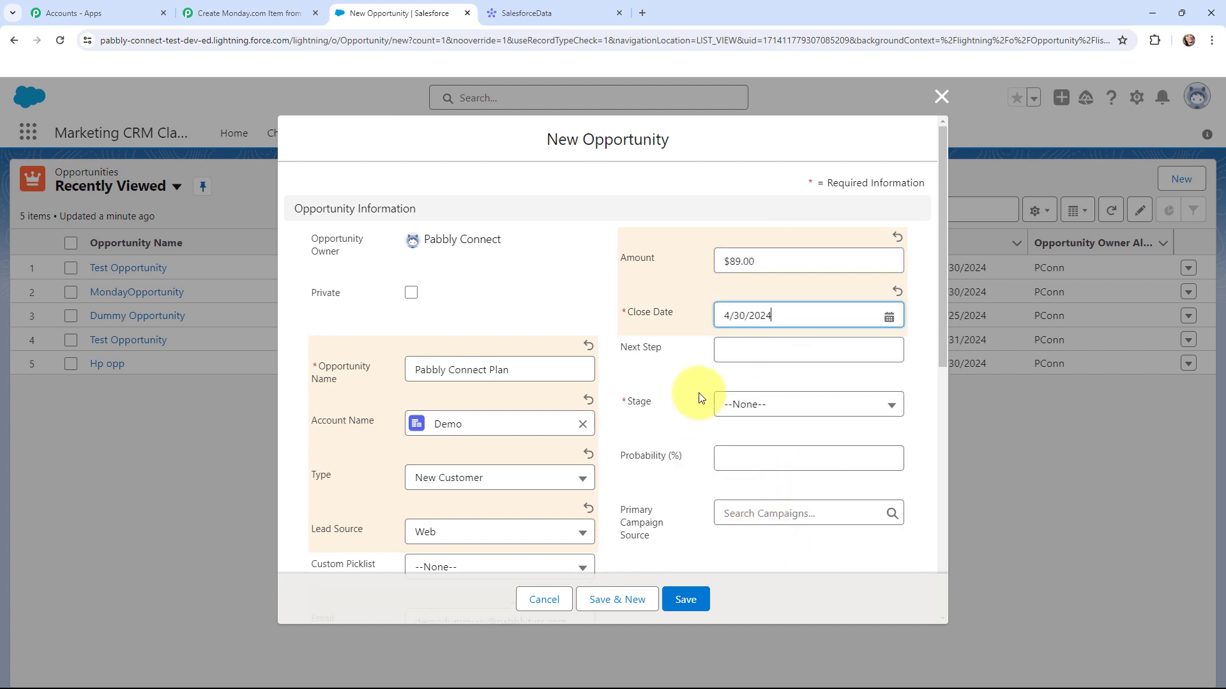
{"action": "left_click", "coordinate": [755, 411]}
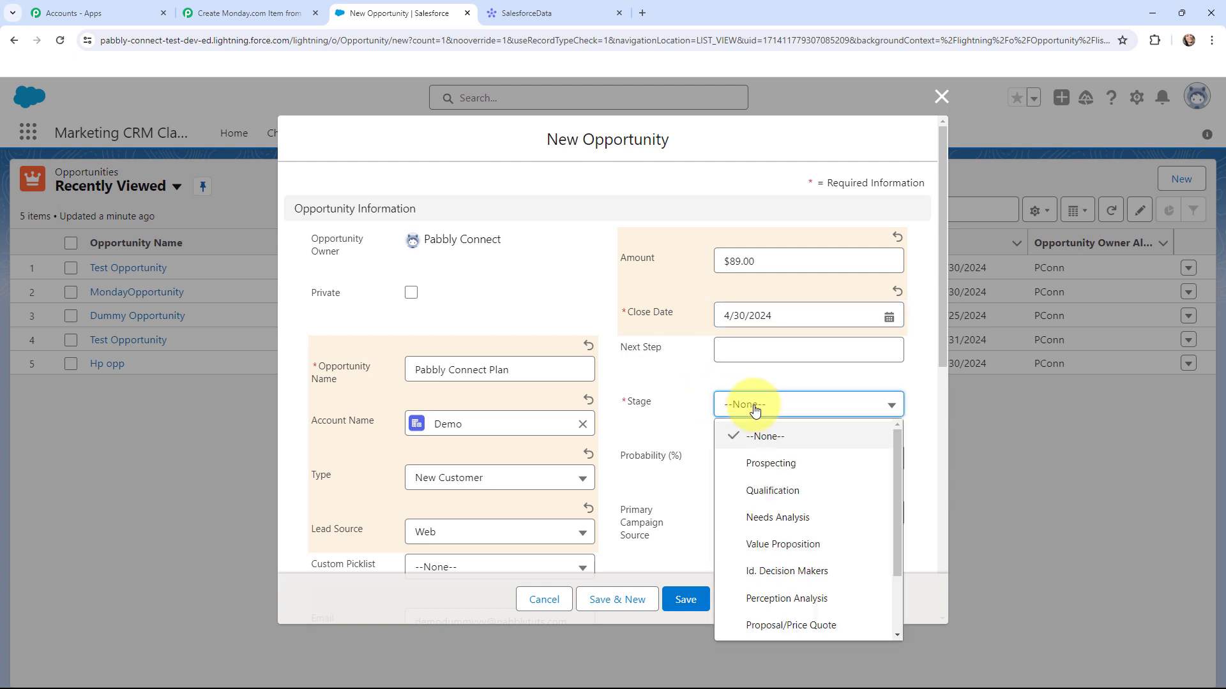
{"action": "left_click", "coordinate": [770, 464]}
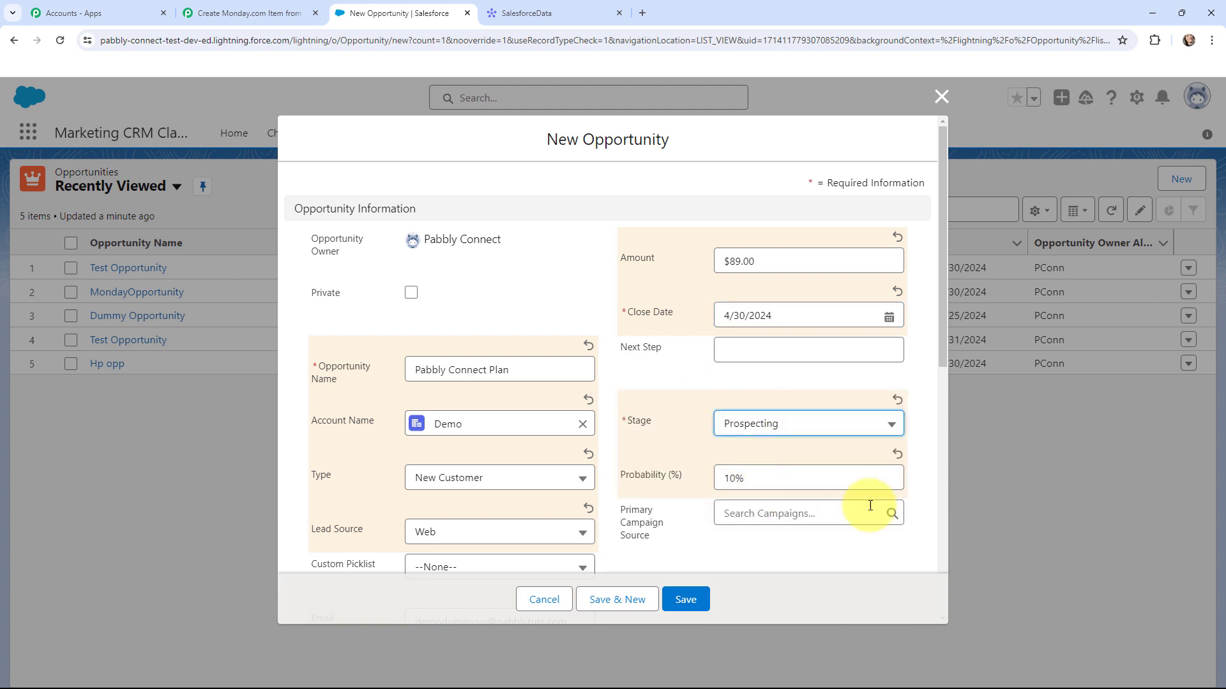
{"action": "scroll", "coordinate": [695, 441], "scroll_direction": "down", "scroll_amount": 2}
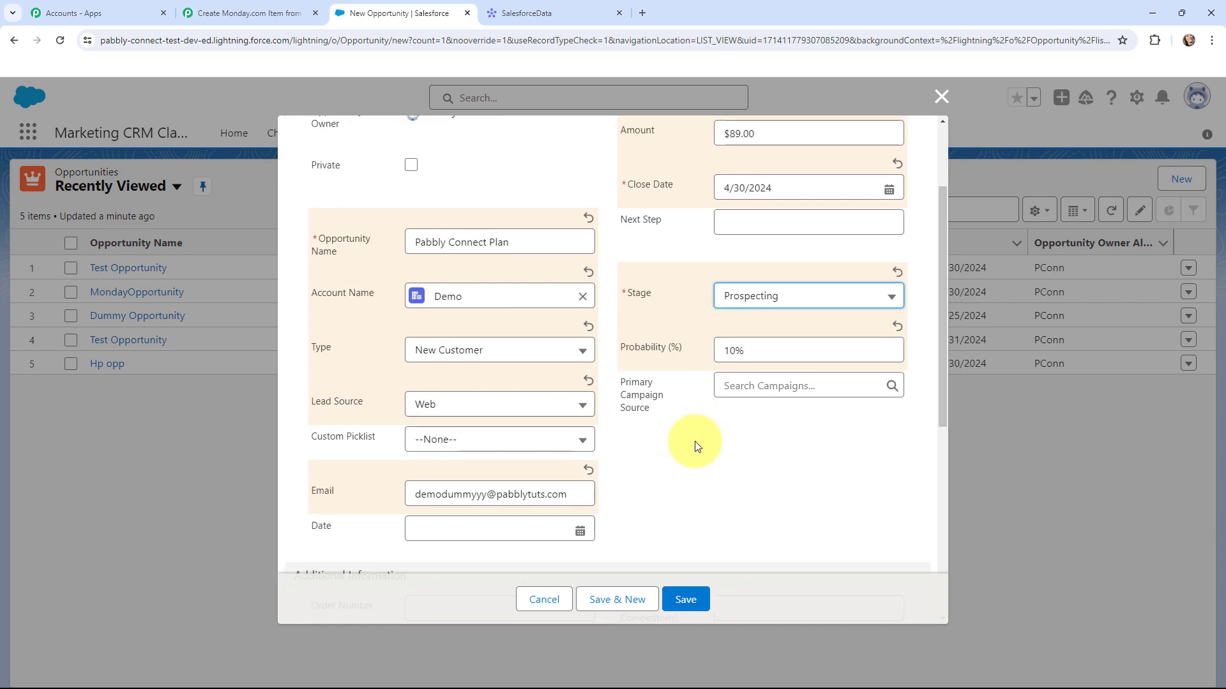
{"action": "scroll", "coordinate": [722, 462], "scroll_direction": "up", "scroll_amount": 2}
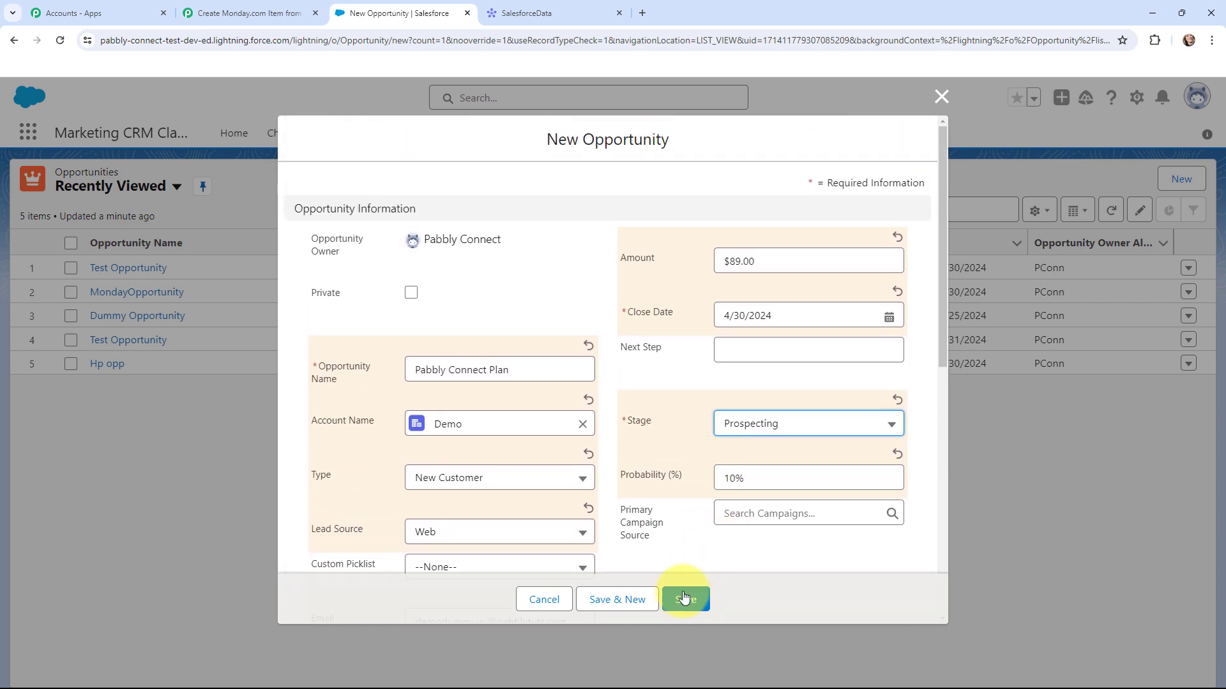
{"action": "left_click", "coordinate": [684, 598]}
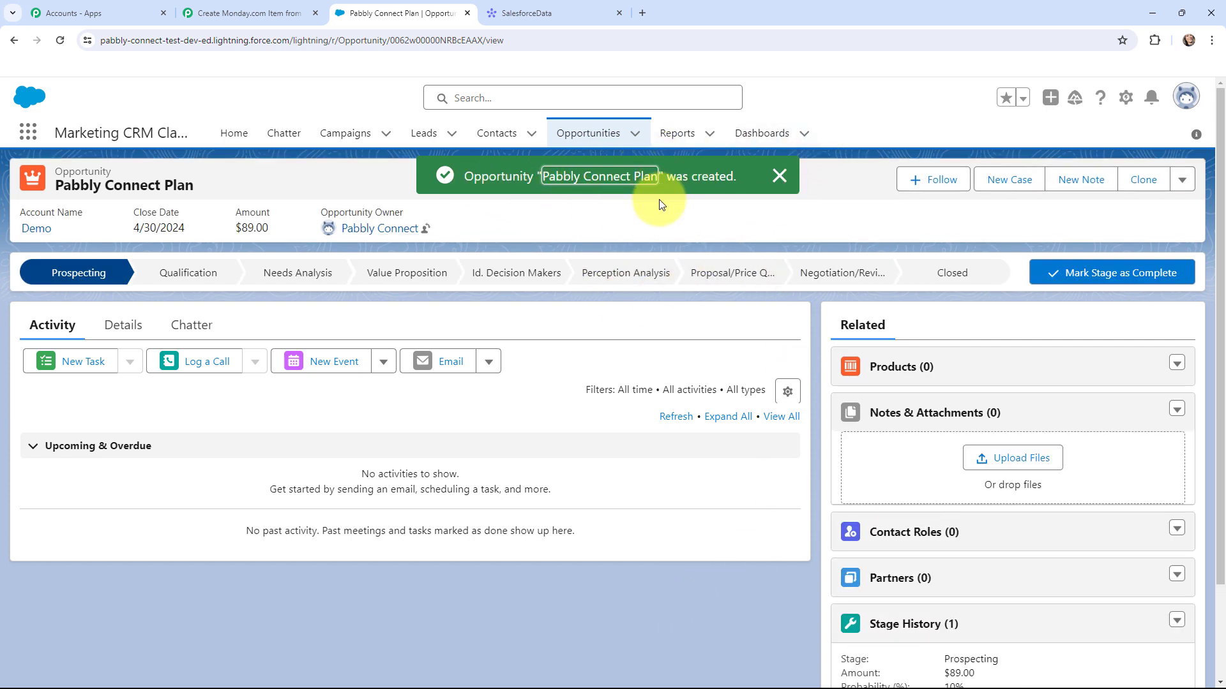
{"action": "left_click", "coordinate": [780, 175]}
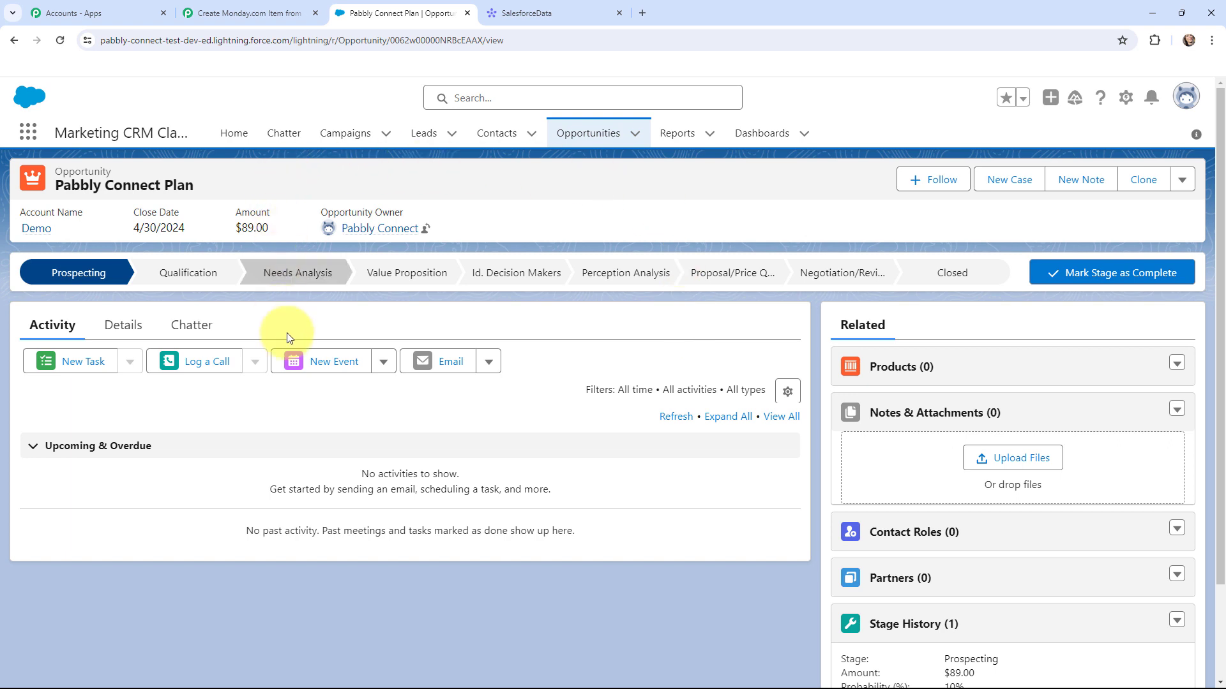
- Fetch the new opportunity as trigger test data and check its New Customer type
{"action": "left_click", "coordinate": [233, 16]}
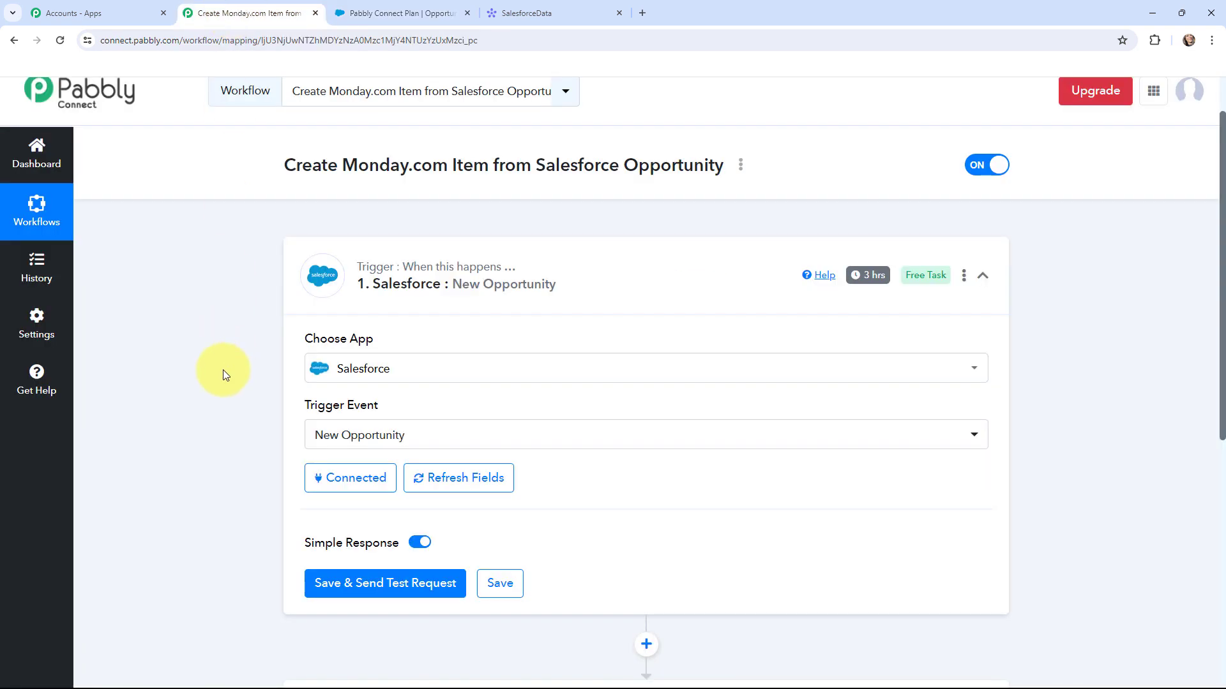
{"action": "scroll", "coordinate": [224, 372], "scroll_direction": "down", "scroll_amount": 1}
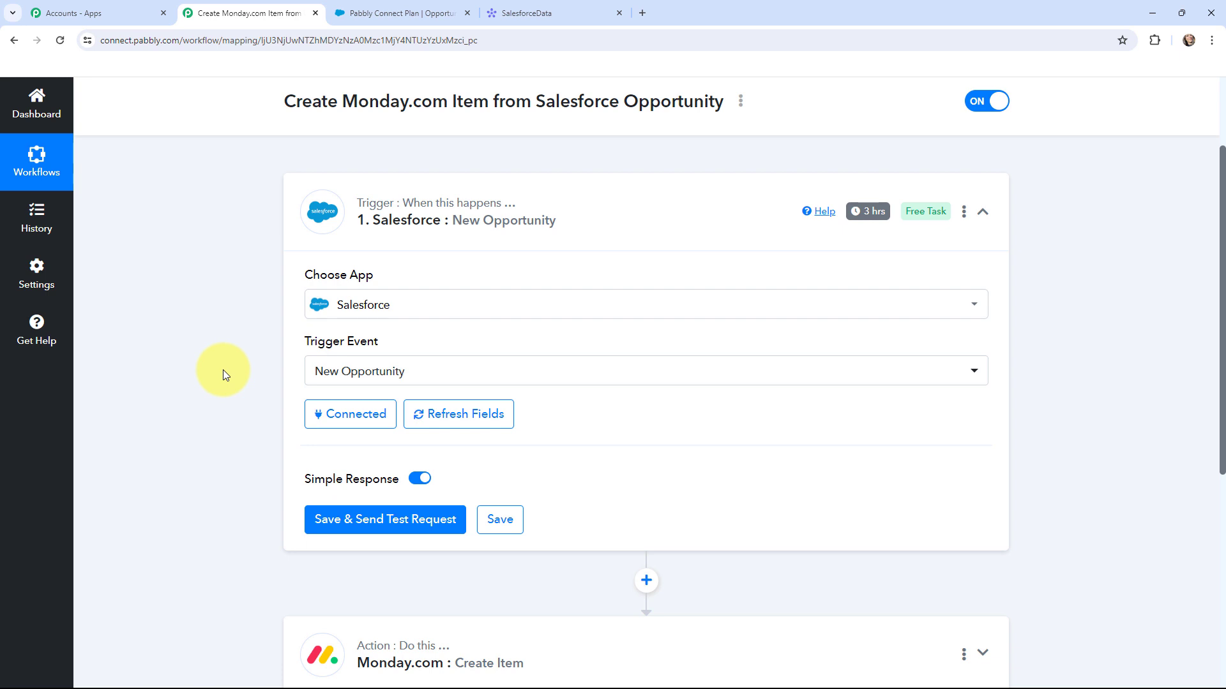
{"action": "left_click", "coordinate": [392, 524]}
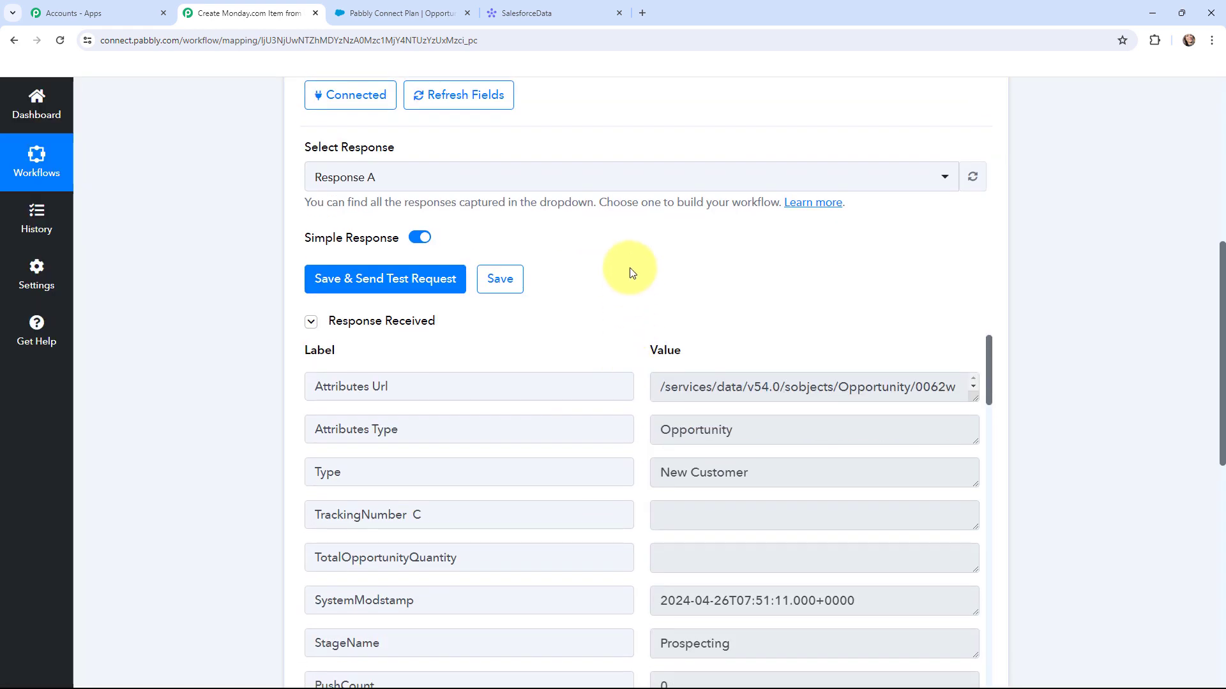
{"action": "scroll", "coordinate": [632, 254], "scroll_direction": "down", "scroll_amount": 1}
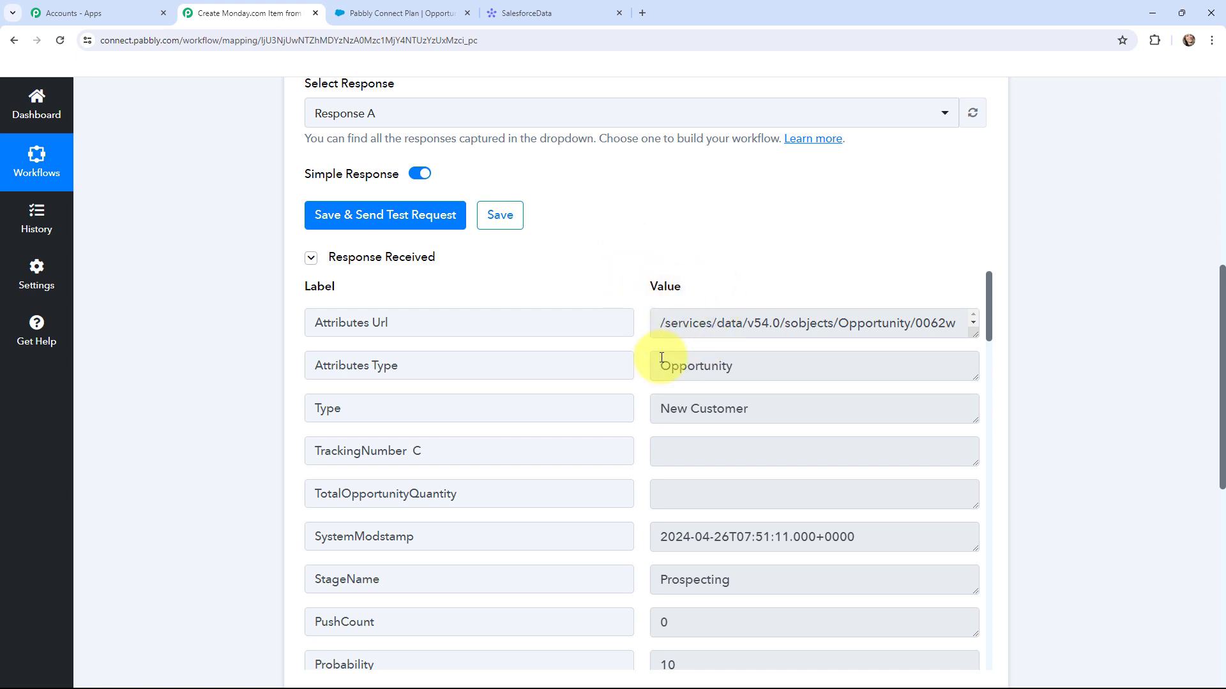
{"action": "left_click_drag", "start_coordinate": [657, 361], "coordinate": [761, 375]}
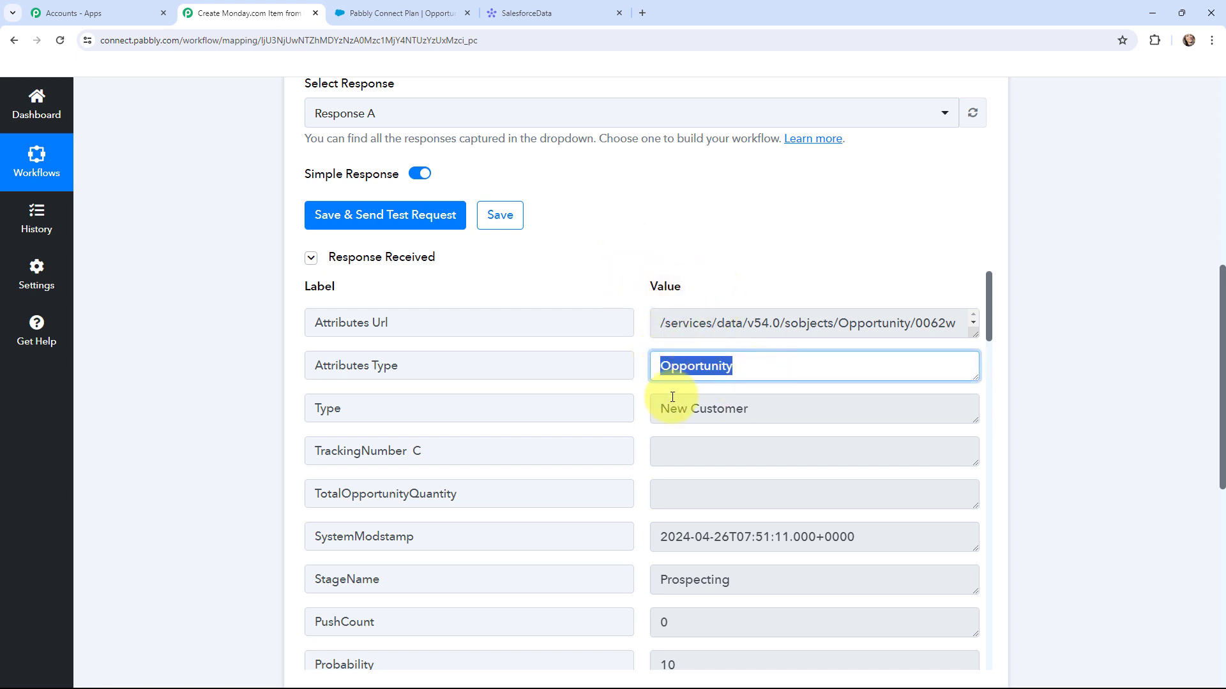
{"action": "left_click", "coordinate": [642, 365]}
- Scroll through the received response fields, checking the Pabbly Connect Plan opportunity name
{"action": "scroll", "coordinate": [636, 221], "scroll_direction": "down", "scroll_amount": 1}
{"action": "scroll", "coordinate": [635, 221], "scroll_direction": "down", "scroll_amount": 1}
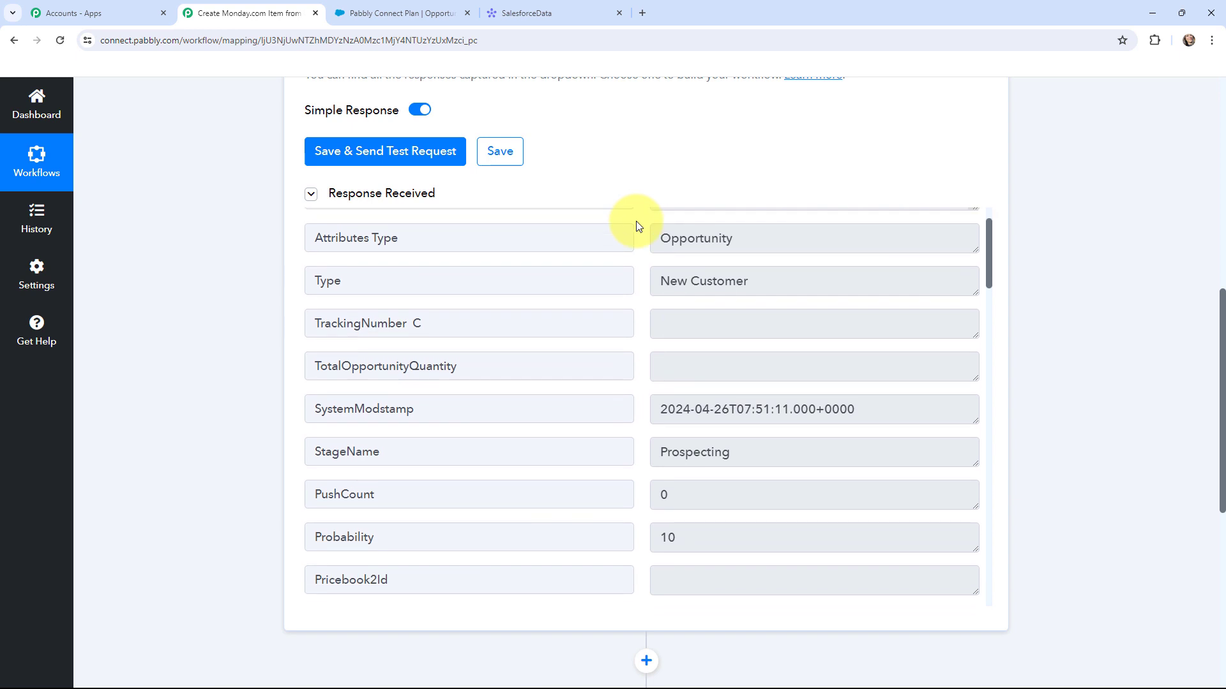
{"action": "scroll", "coordinate": [635, 221], "scroll_direction": "down", "scroll_amount": 2}
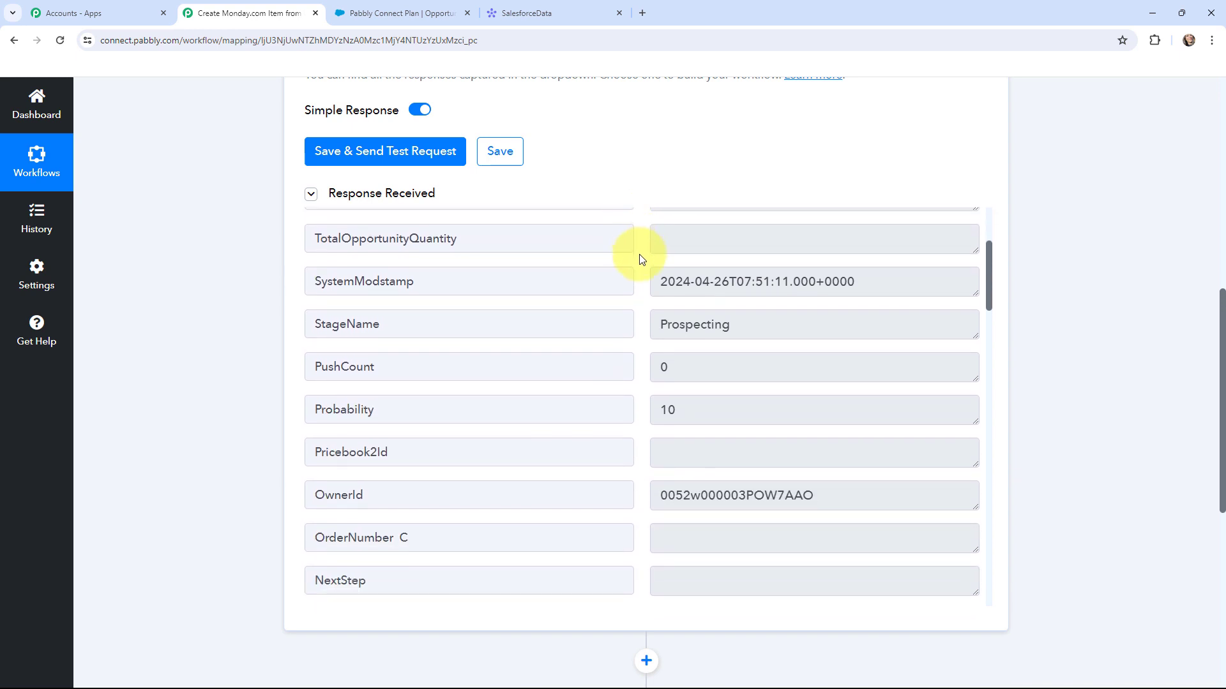
{"action": "scroll", "coordinate": [639, 254], "scroll_direction": "down", "scroll_amount": 1}
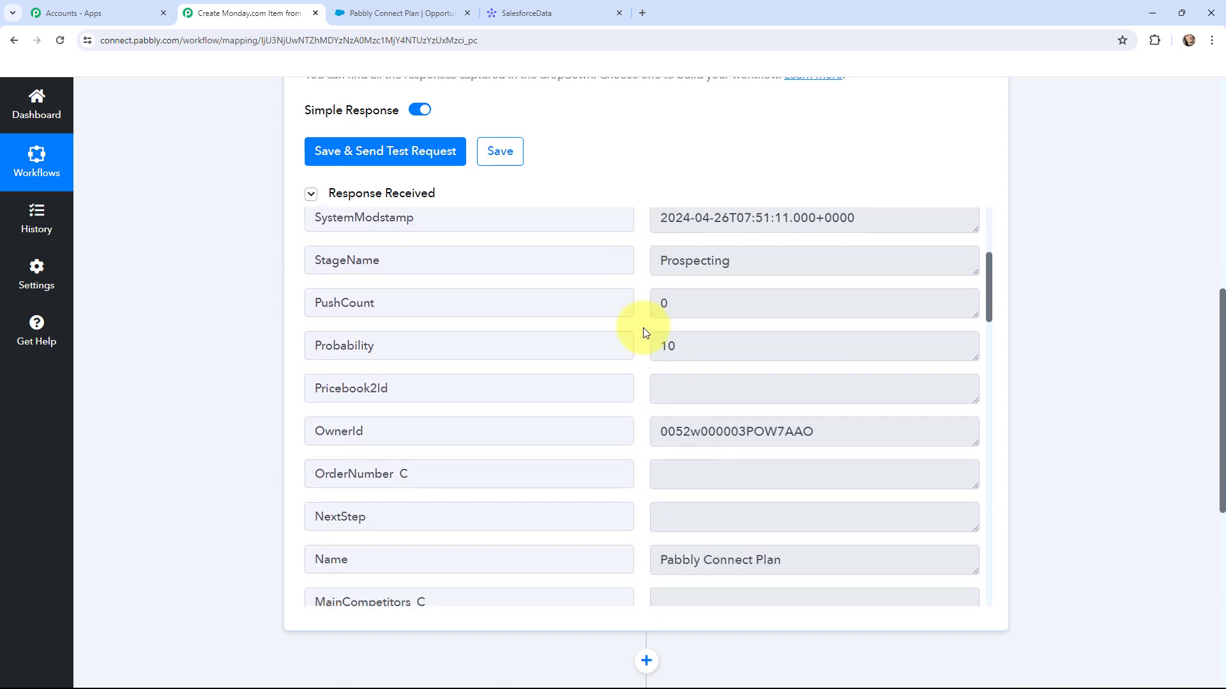
{"action": "scroll", "coordinate": [643, 332], "scroll_direction": "down", "scroll_amount": 2}
{"action": "scroll", "coordinate": [643, 327], "scroll_direction": "down", "scroll_amount": 2}
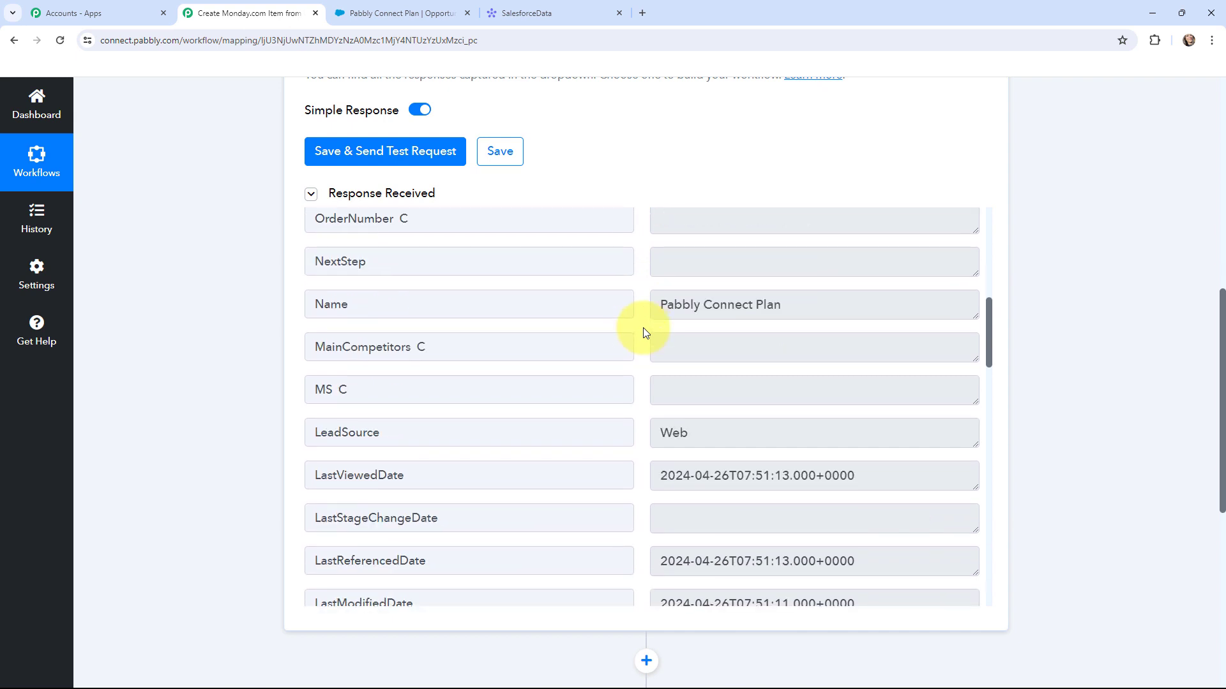
{"action": "left_click_drag", "start_coordinate": [660, 304], "coordinate": [739, 309]}
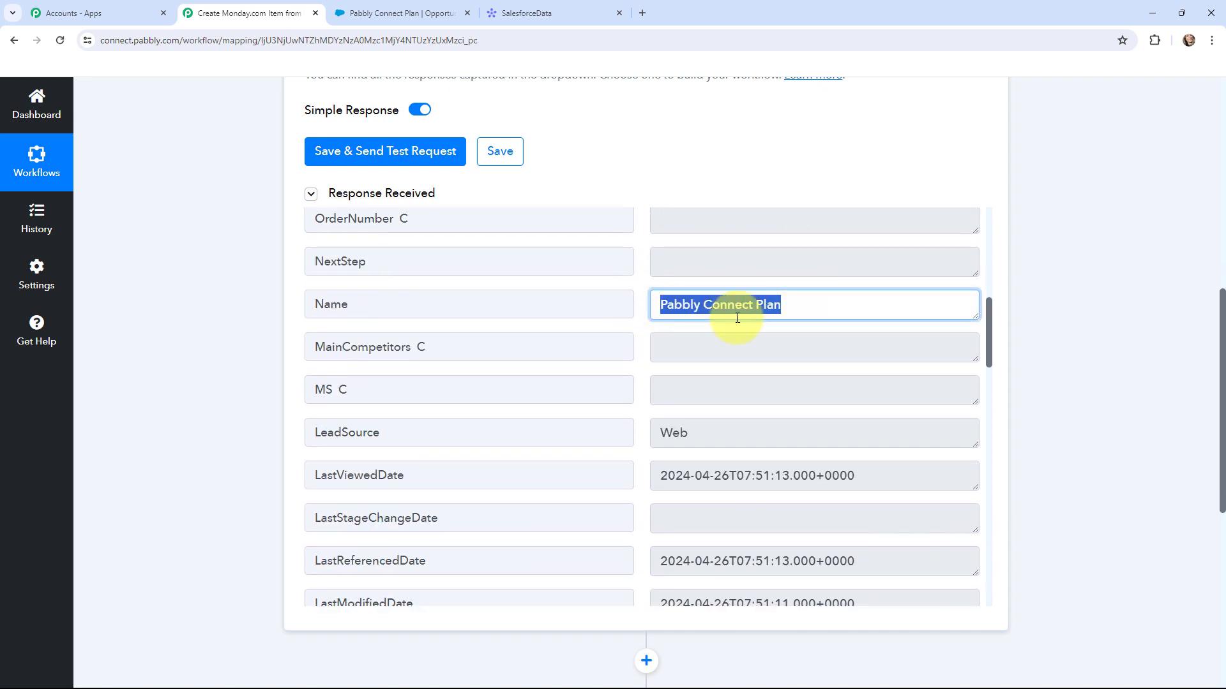
{"action": "left_click", "coordinate": [646, 320]}
{"action": "scroll", "coordinate": [646, 320], "scroll_direction": "down", "scroll_amount": 2}
{"action": "scroll", "coordinate": [646, 321], "scroll_direction": "down", "scroll_amount": 10}
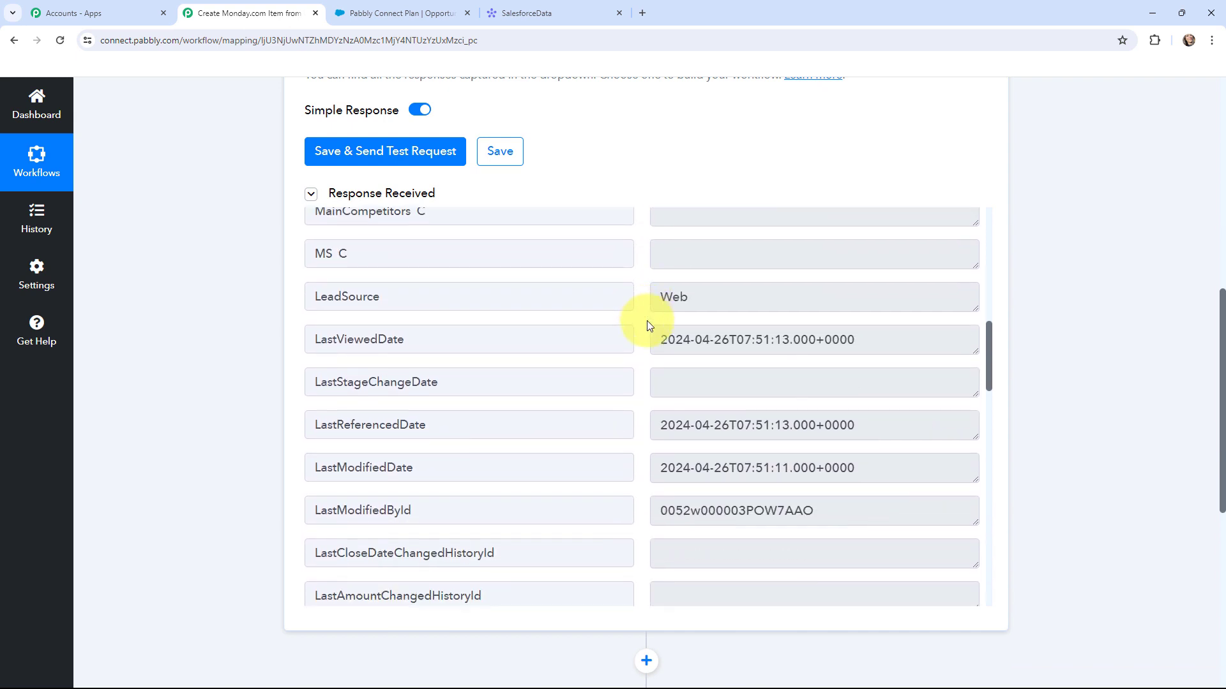
{"action": "scroll", "coordinate": [646, 320], "scroll_direction": "down", "scroll_amount": 2}
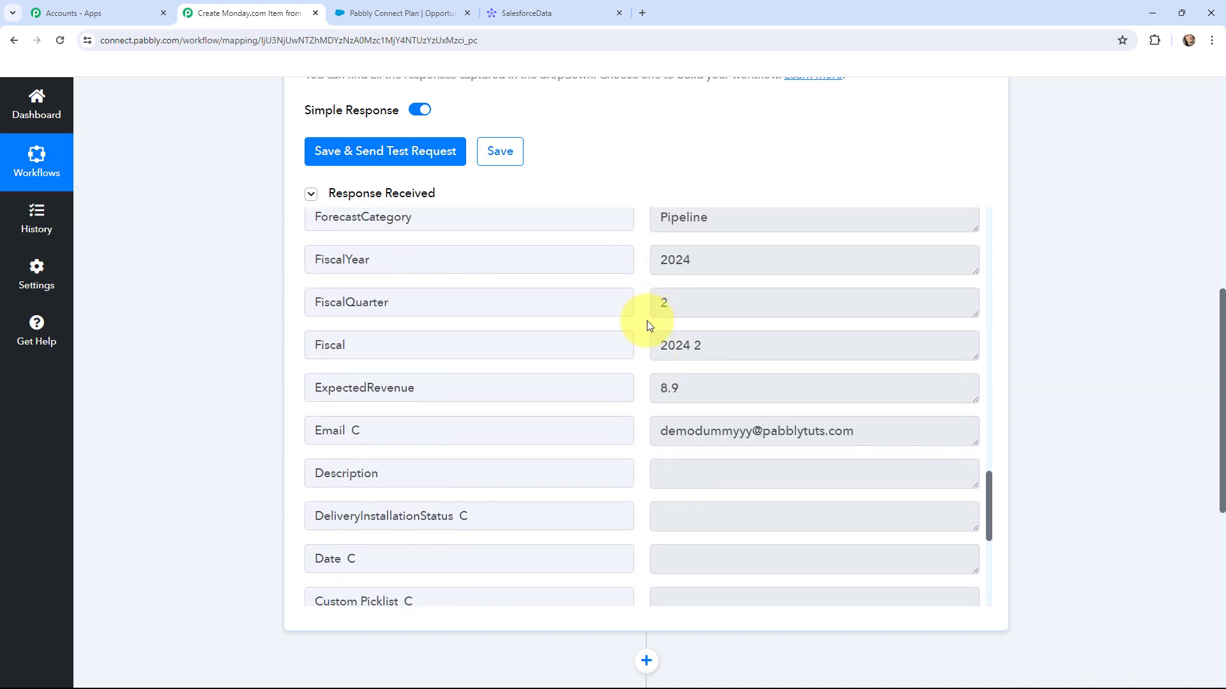
{"action": "scroll", "coordinate": [646, 321], "scroll_direction": "up", "scroll_amount": 2}
{"action": "scroll", "coordinate": [646, 320], "scroll_direction": "down", "scroll_amount": 4}
{"action": "scroll", "coordinate": [646, 320], "scroll_direction": "down", "scroll_amount": 2}
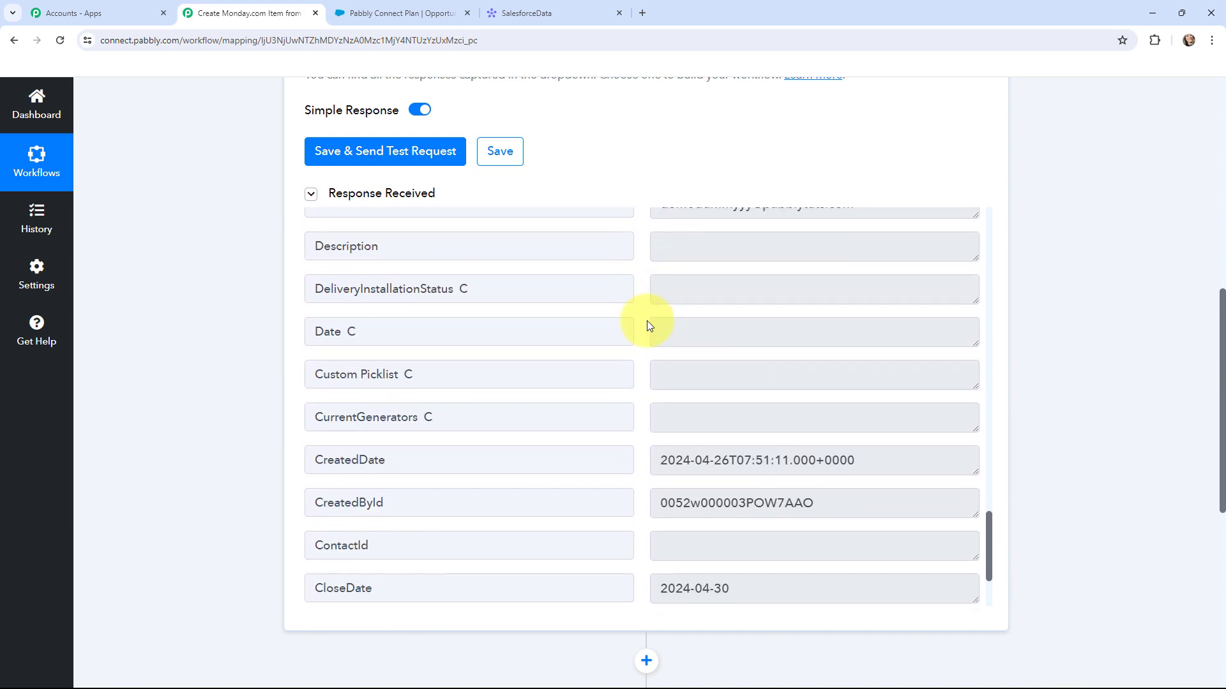
{"action": "scroll", "coordinate": [646, 320], "scroll_direction": "up", "scroll_amount": 8}
{"action": "scroll", "coordinate": [647, 321], "scroll_direction": "up", "scroll_amount": 18}
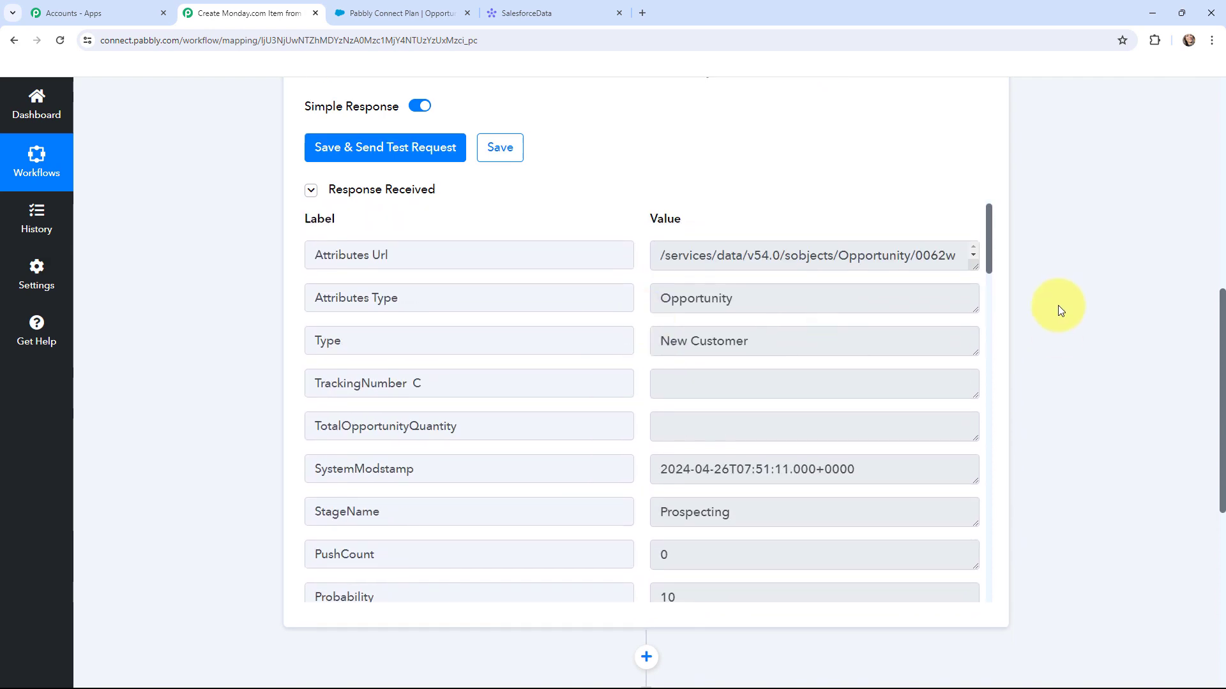
{"action": "scroll", "coordinate": [1056, 306], "scroll_direction": "down", "scroll_amount": 4}
- Insert a Salesforce Search Record by Query step before Monday.com, using the existing connection
{"action": "left_click", "coordinate": [649, 409]}
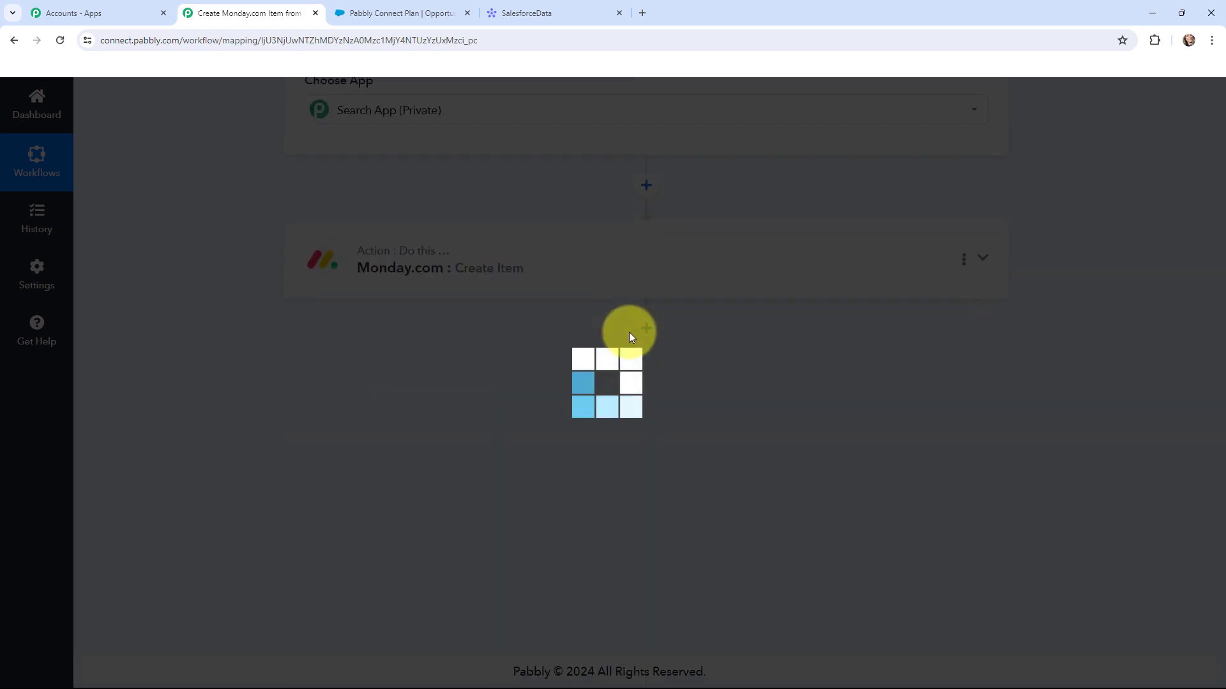
{"action": "type", "text": "salesforce"}
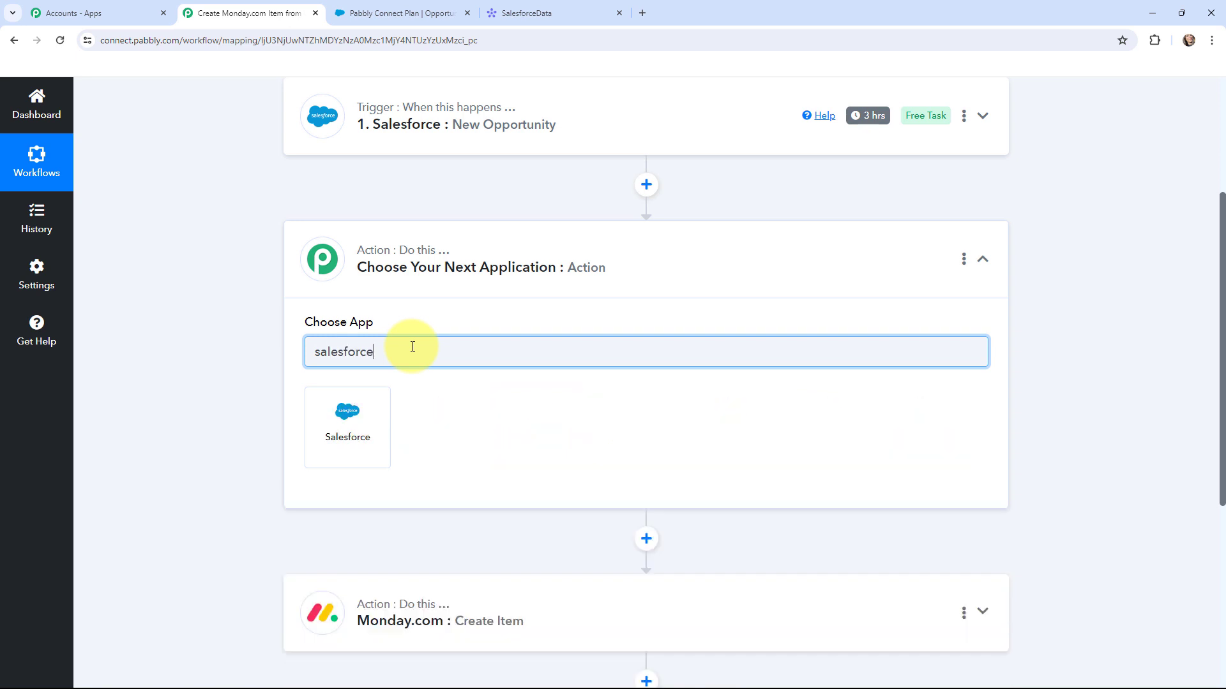
{"action": "left_click", "coordinate": [378, 403]}
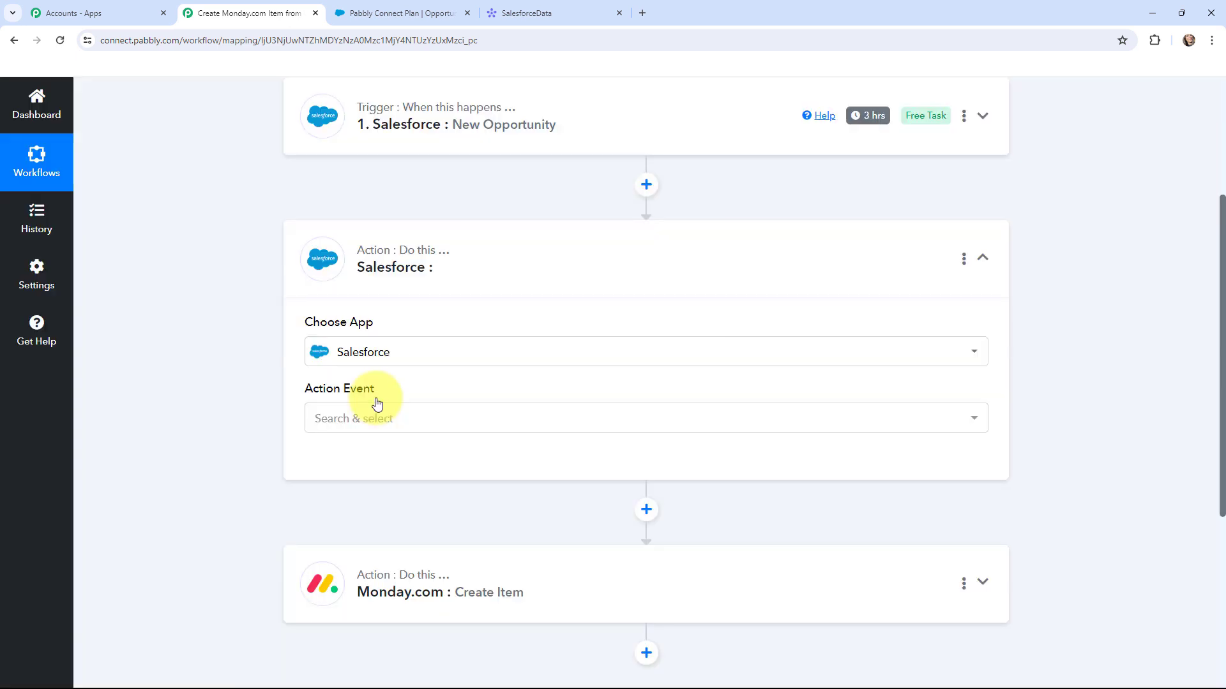
{"action": "left_click", "coordinate": [376, 421]}
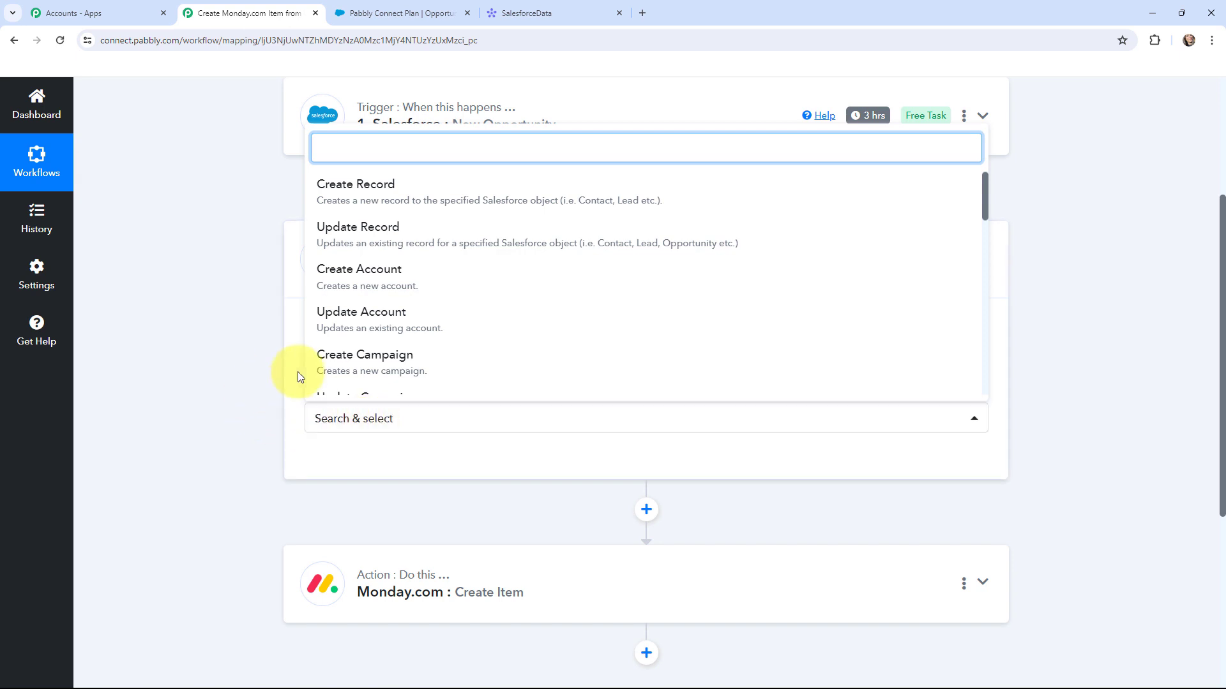
{"action": "type", "text": "sea"}
{"action": "left_click", "coordinate": [395, 375]}
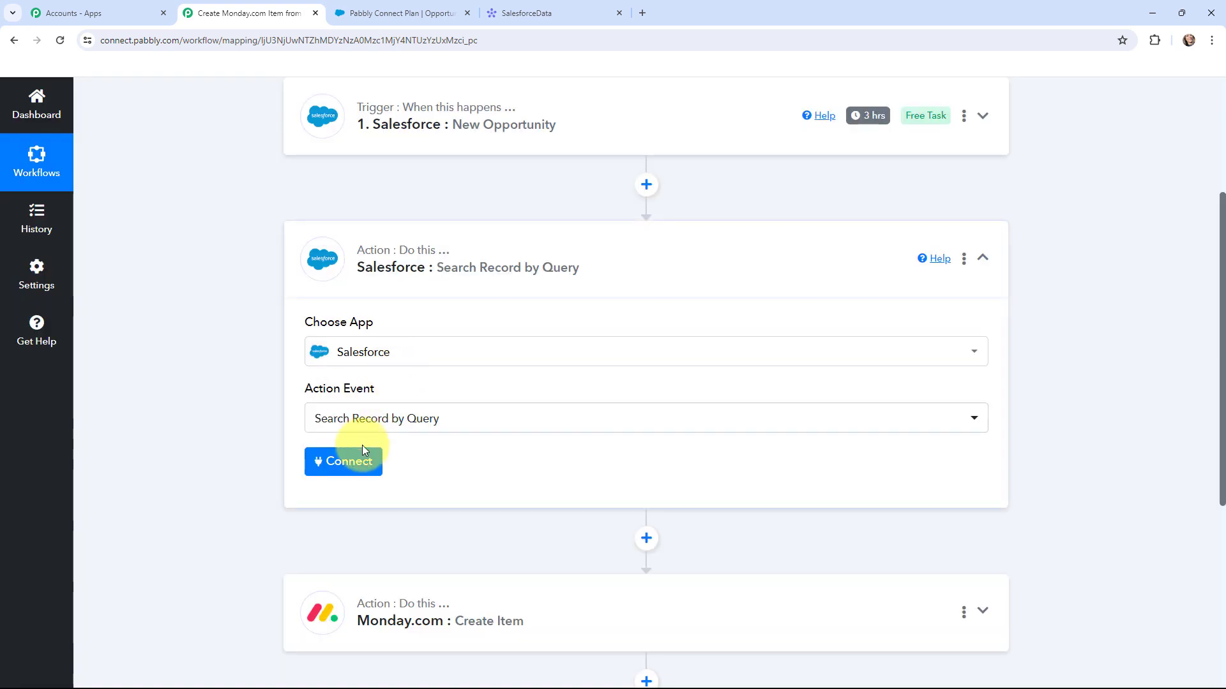
{"action": "left_click", "coordinate": [348, 461]}
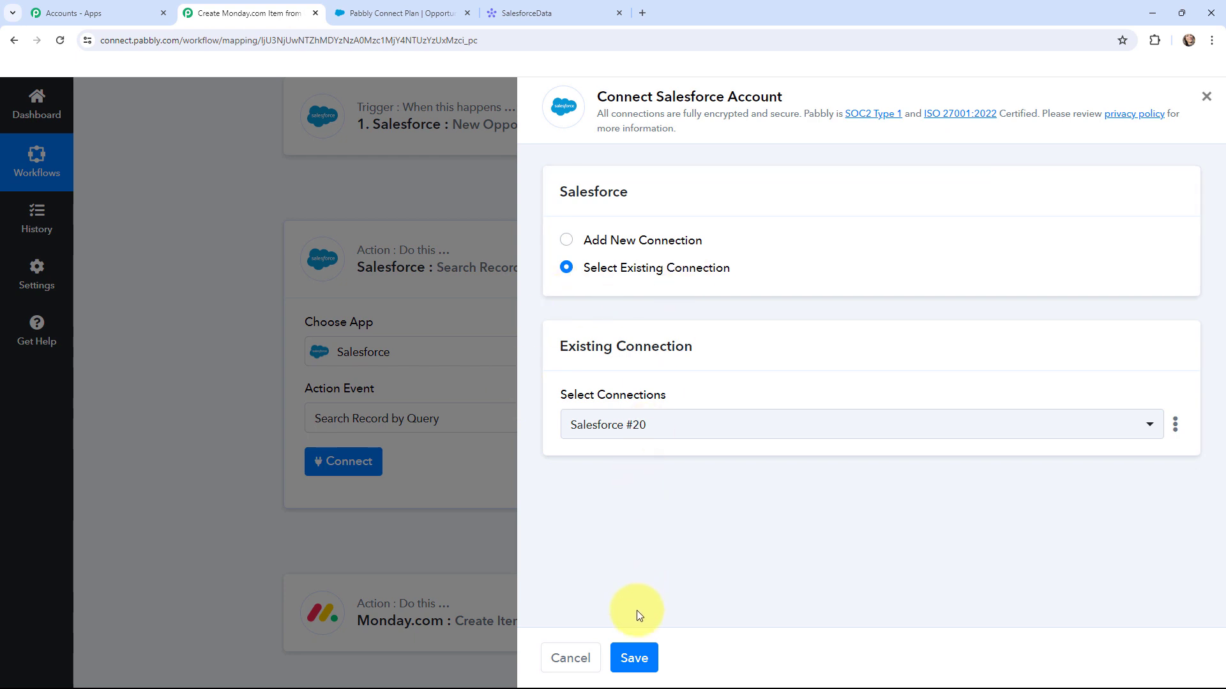
{"action": "left_click", "coordinate": [633, 658]}
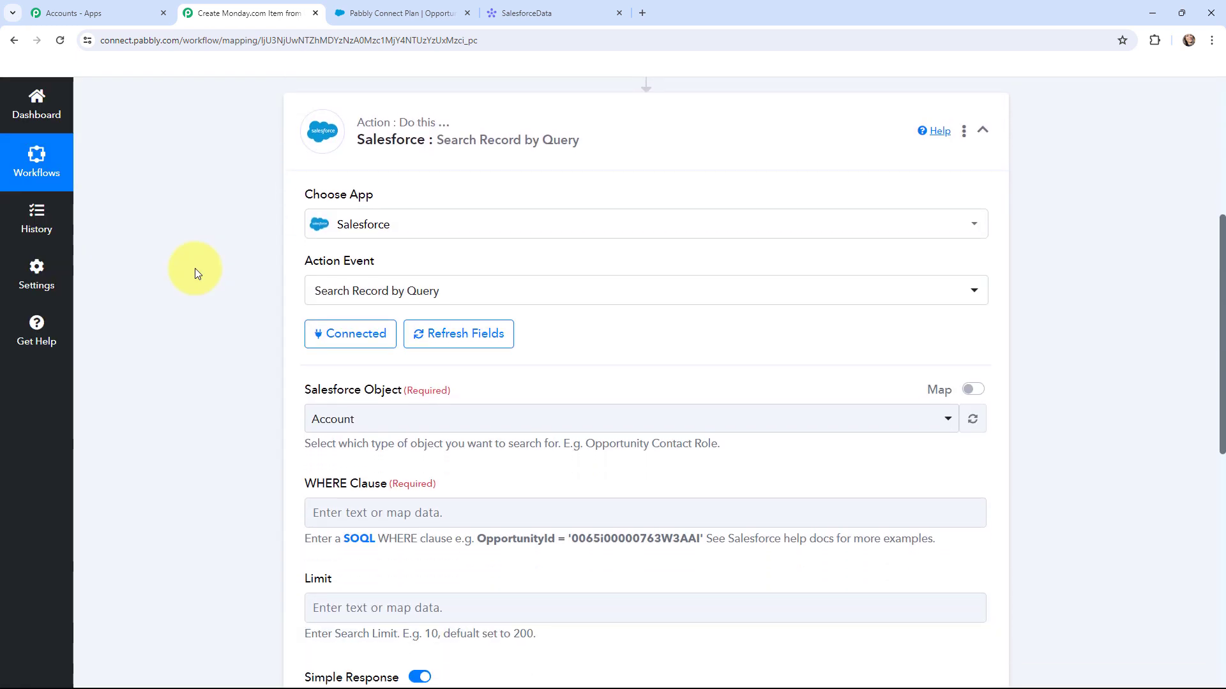
- Search the Account object with WHERE clause Id='' holding the trigger's mapped AccountId
{"action": "scroll", "coordinate": [194, 268], "scroll_direction": "down", "scroll_amount": 1}
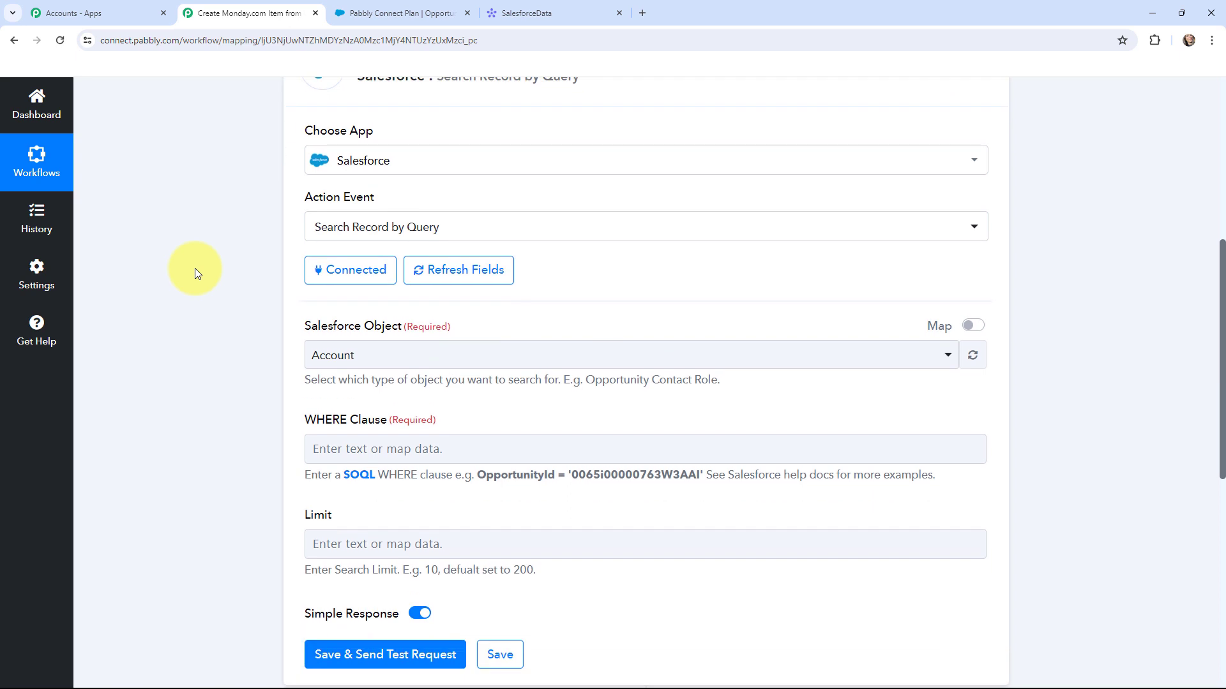
{"action": "left_click", "coordinate": [382, 357]}
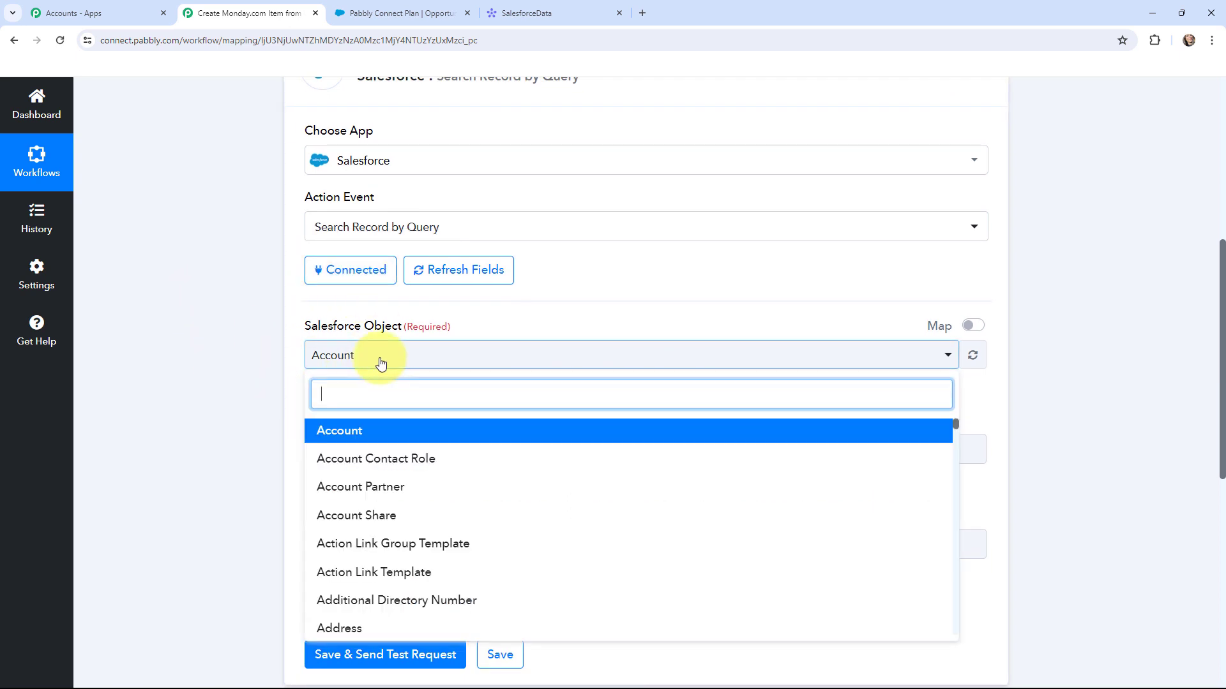
{"action": "left_click", "coordinate": [377, 431]}
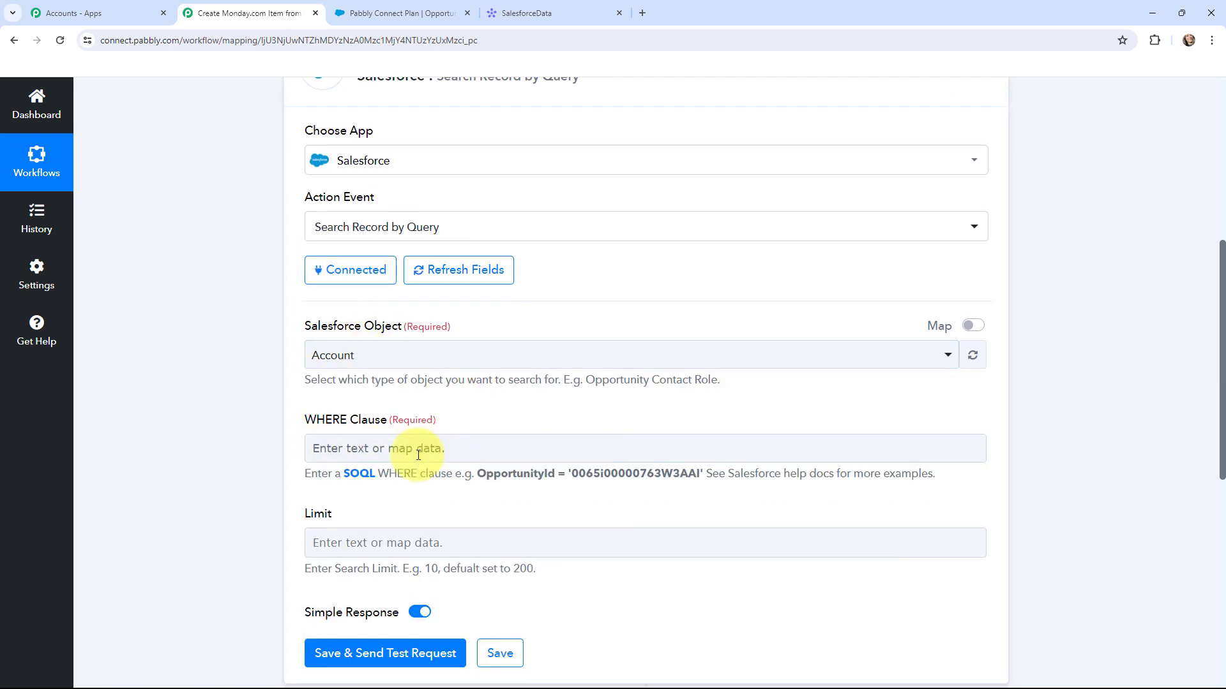
{"action": "left_click", "coordinate": [376, 452]}
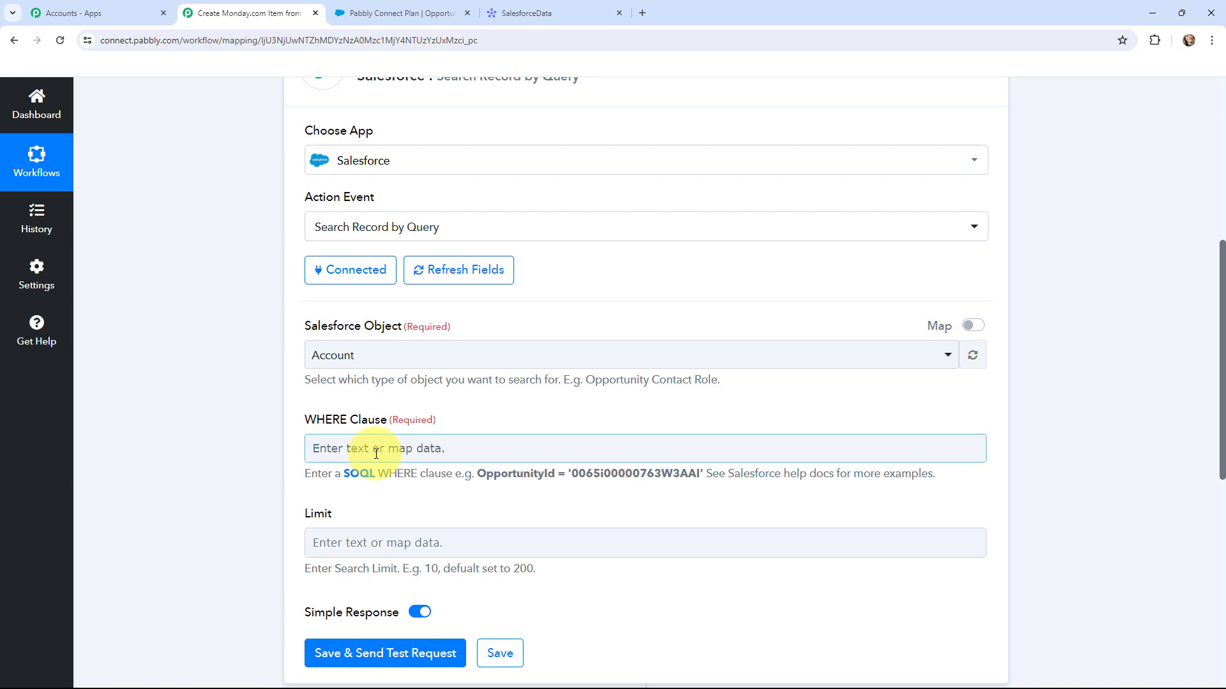
{"action": "left_click", "coordinate": [376, 453]}
{"action": "type", "text": "Id='"}
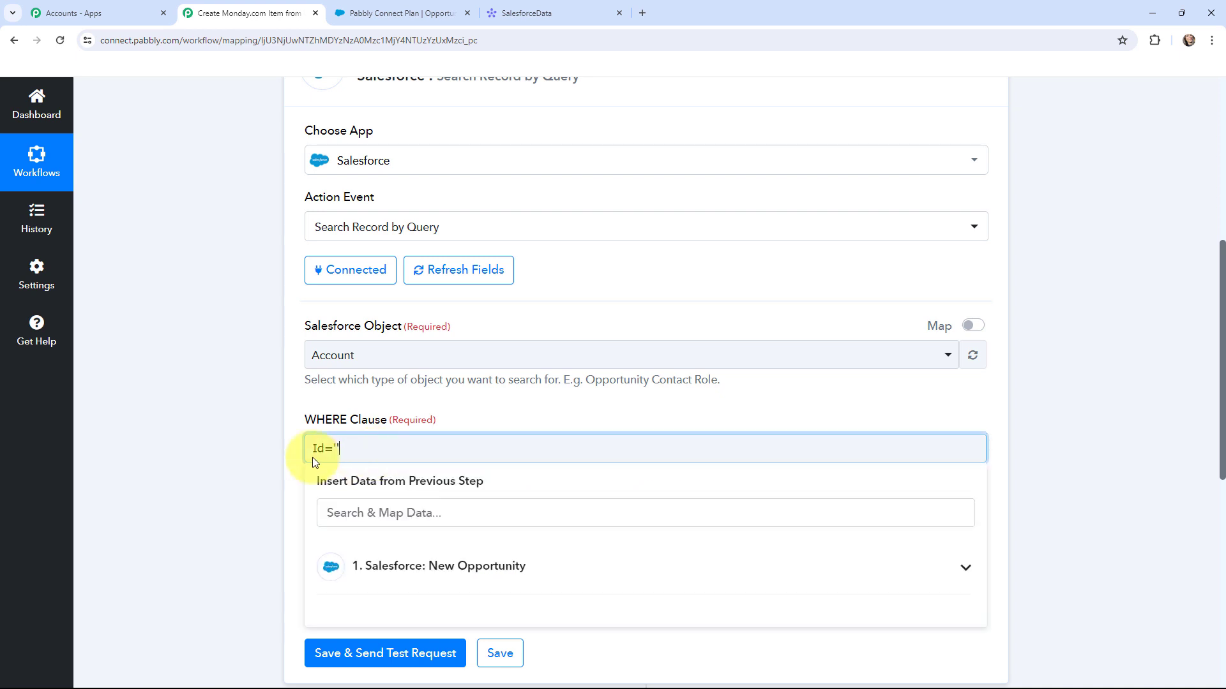
{"action": "type", "text": "'"}
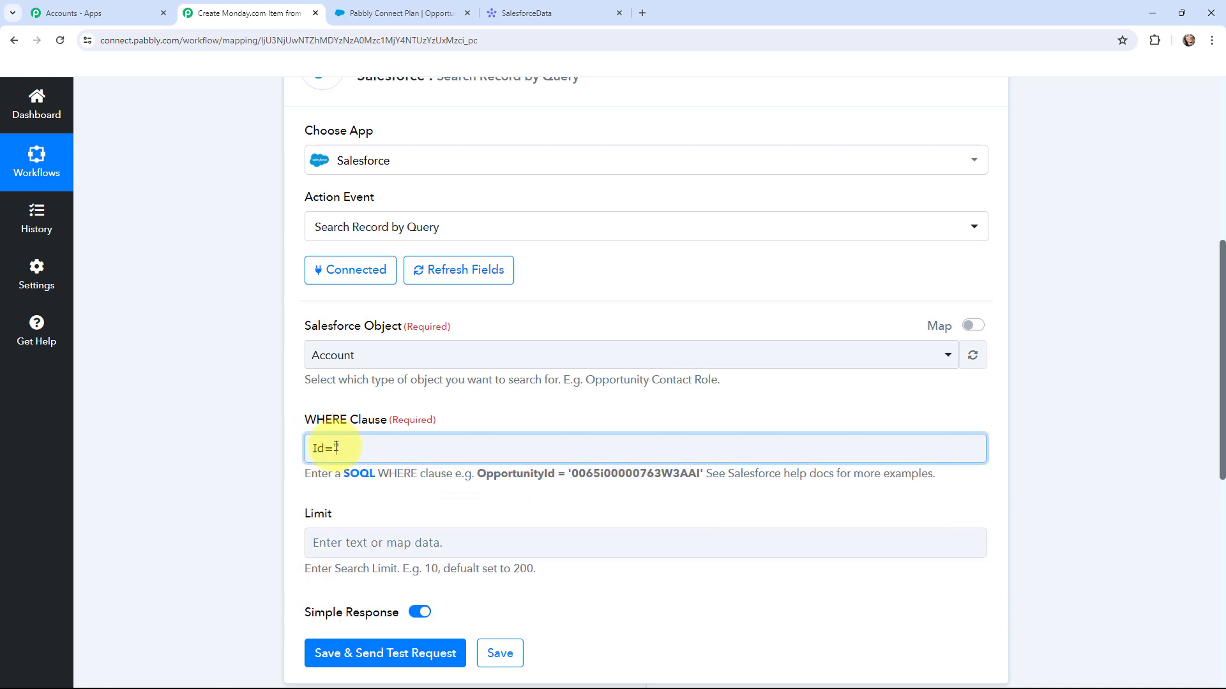
{"action": "left_click", "coordinate": [337, 449]}
{"action": "scroll", "coordinate": [428, 396], "scroll_direction": "down", "scroll_amount": 4}
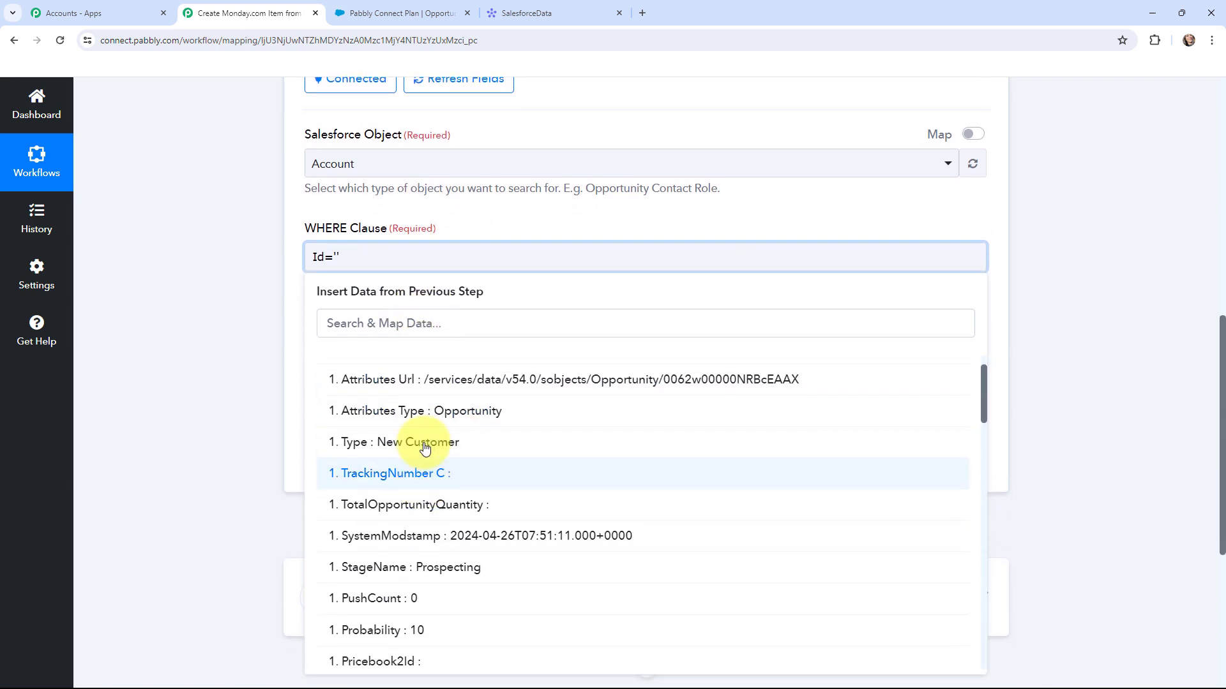
{"action": "scroll", "coordinate": [438, 448], "scroll_direction": "up", "scroll_amount": 2}
{"action": "left_click", "coordinate": [432, 325]}
{"action": "type", "text": "ACCOU"}
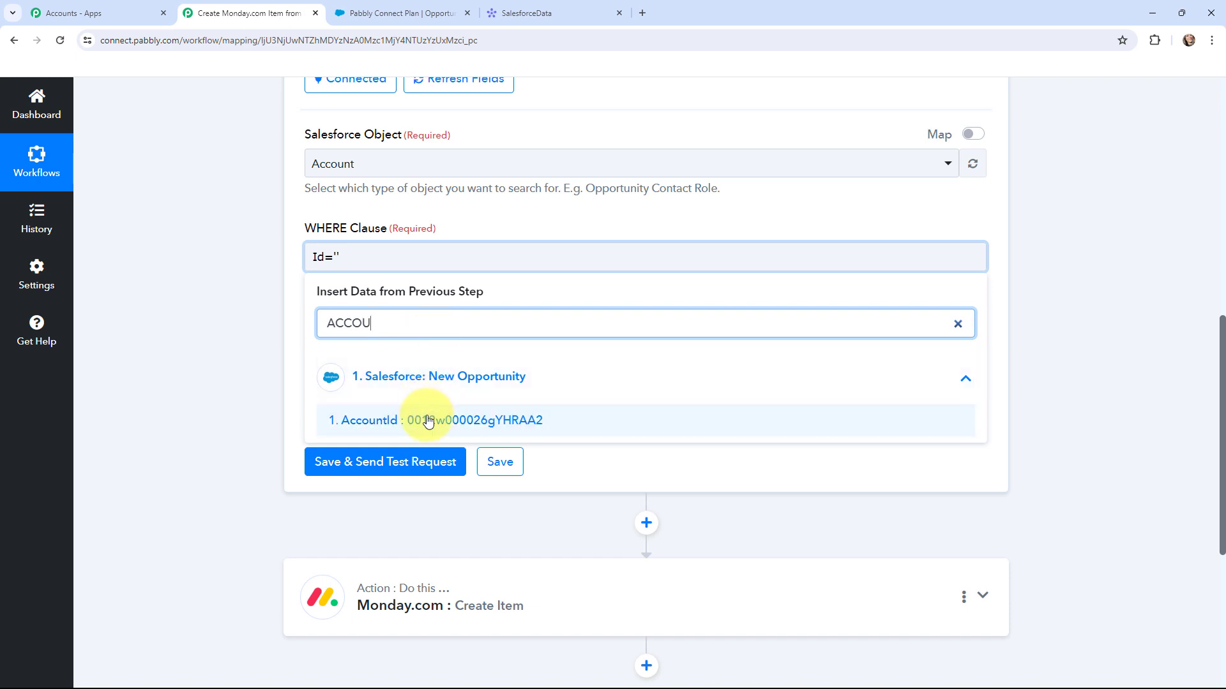
{"action": "left_click", "coordinate": [428, 422]}
{"action": "left_click", "coordinate": [204, 279]}
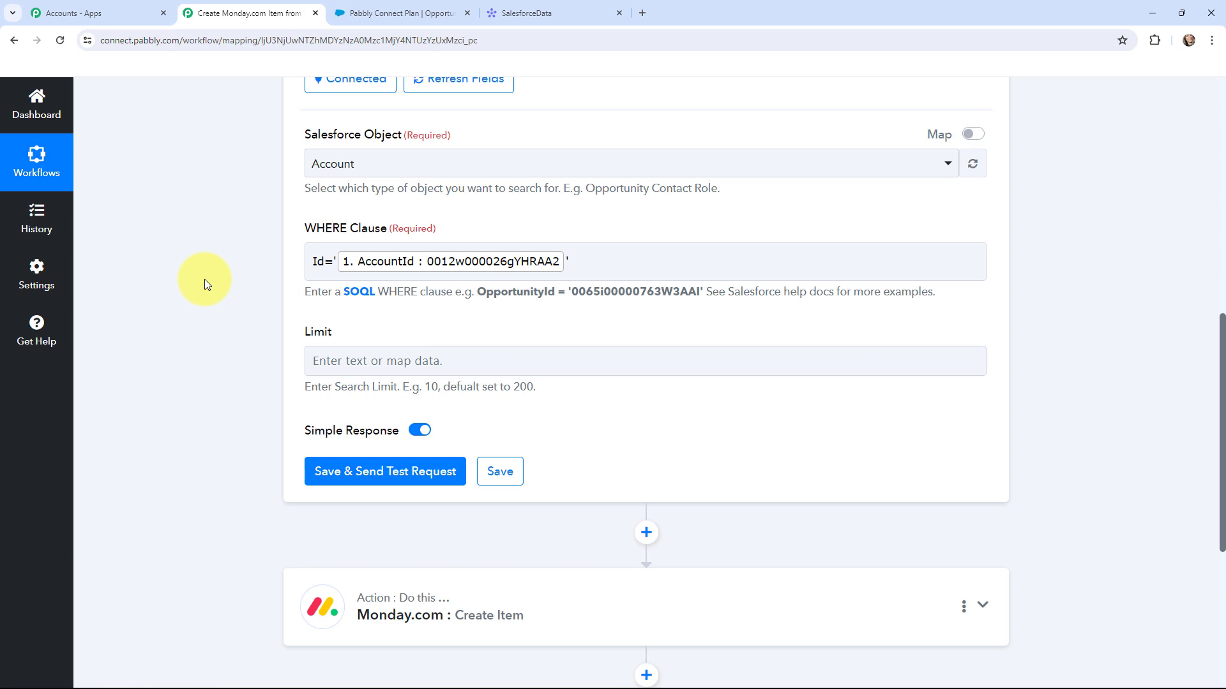
{"action": "scroll", "coordinate": [205, 279], "scroll_direction": "up", "scroll_amount": 1}
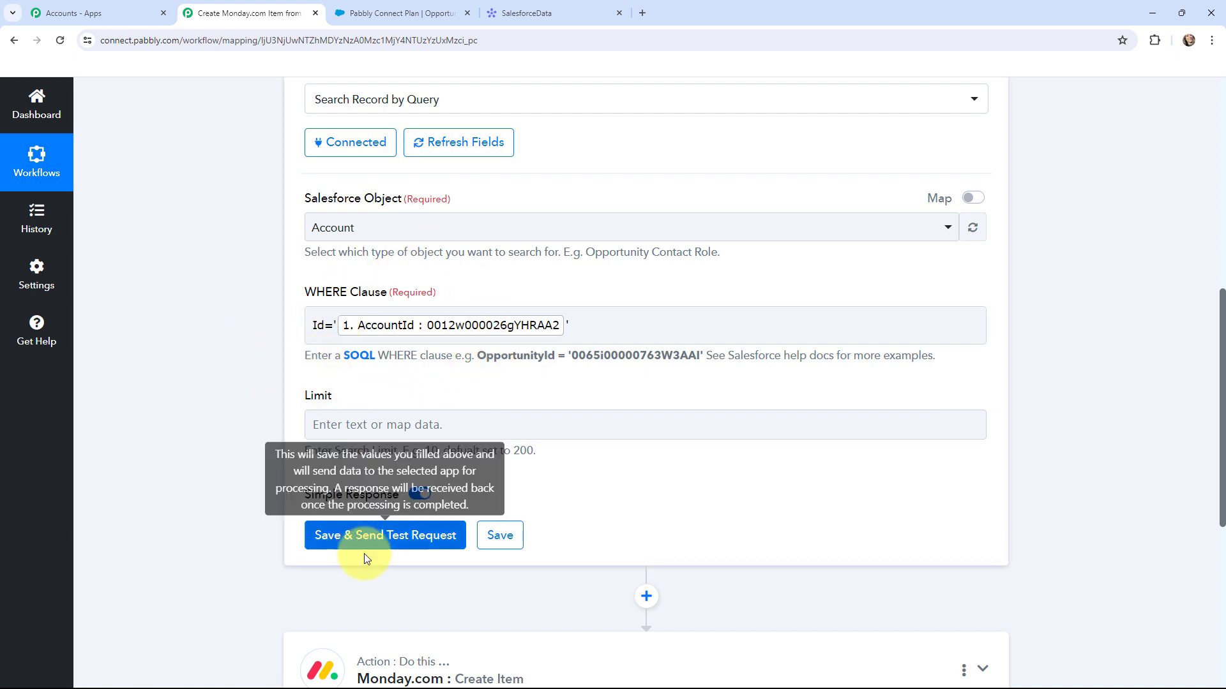
- Save and test the search step, confirming Records 0 Name returns Demo
{"action": "left_click", "coordinate": [371, 539]}
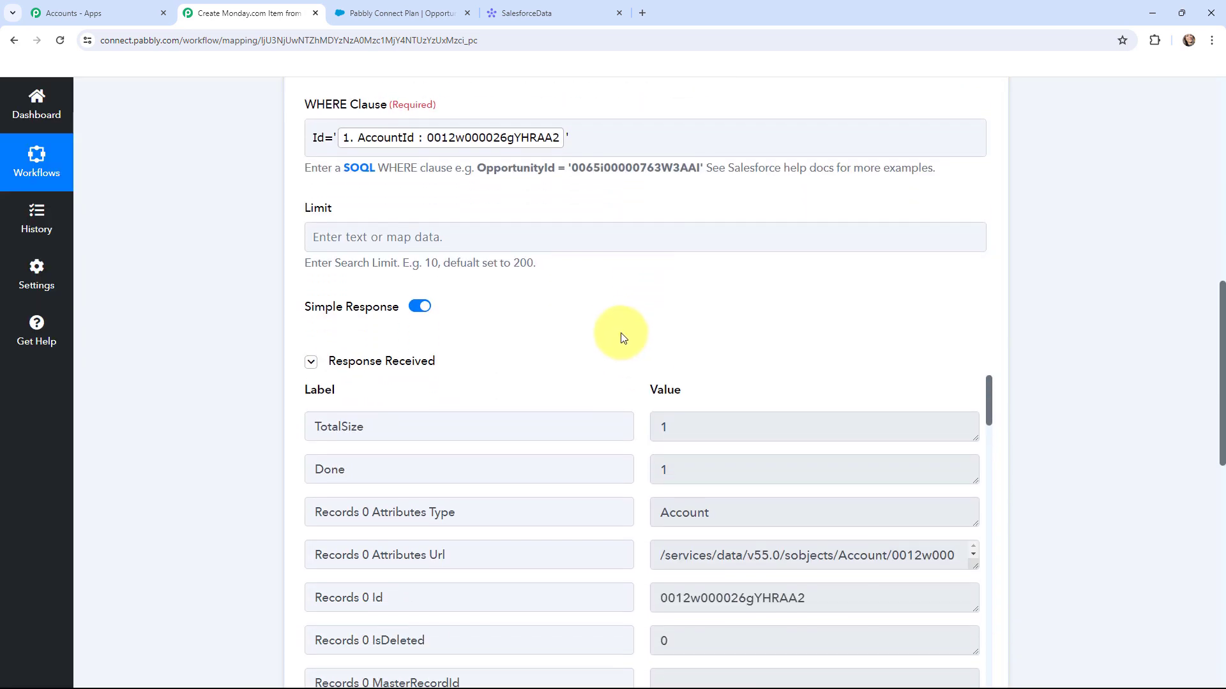
{"action": "scroll", "coordinate": [622, 283], "scroll_direction": "down", "scroll_amount": 2}
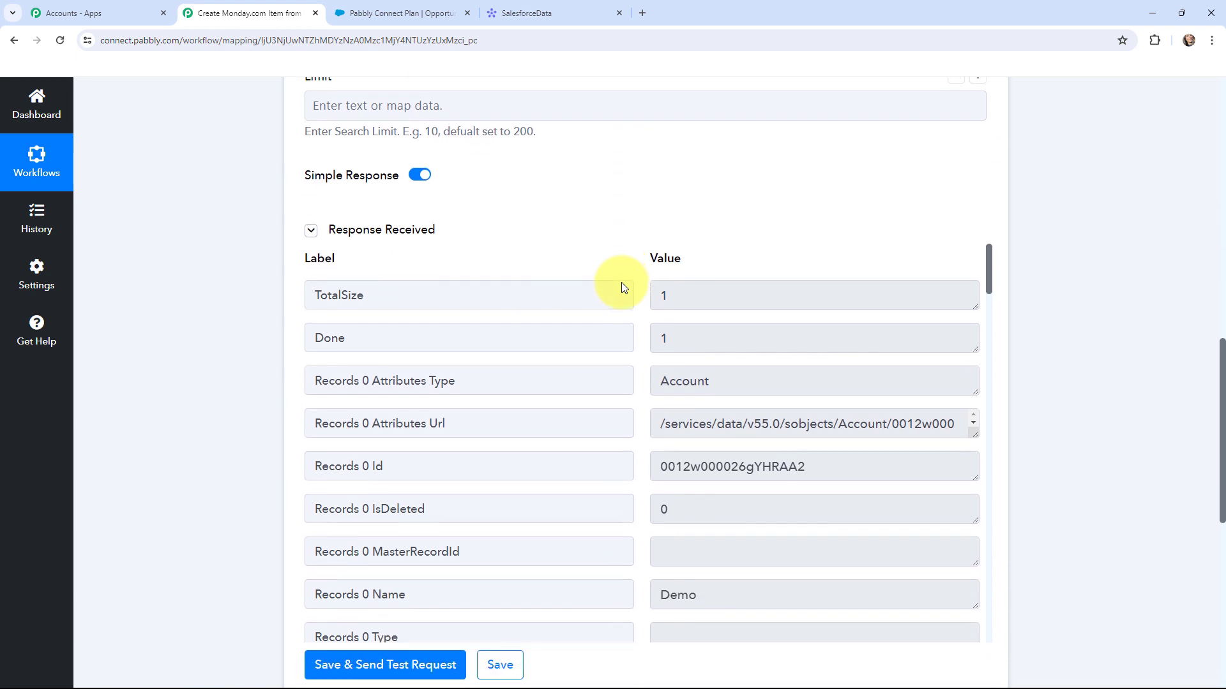
{"action": "scroll", "coordinate": [626, 259], "scroll_direction": "down", "scroll_amount": 2}
{"action": "scroll", "coordinate": [626, 258], "scroll_direction": "up", "scroll_amount": 2}
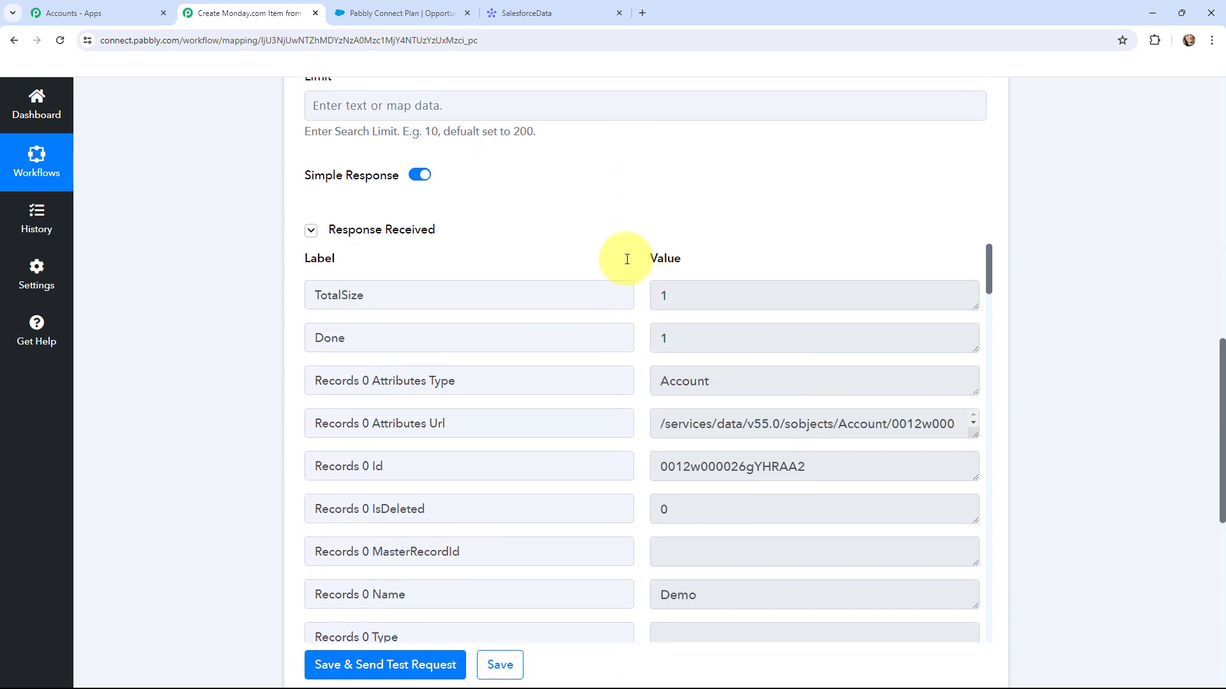
{"action": "scroll", "coordinate": [631, 220], "scroll_direction": "down", "scroll_amount": 1}
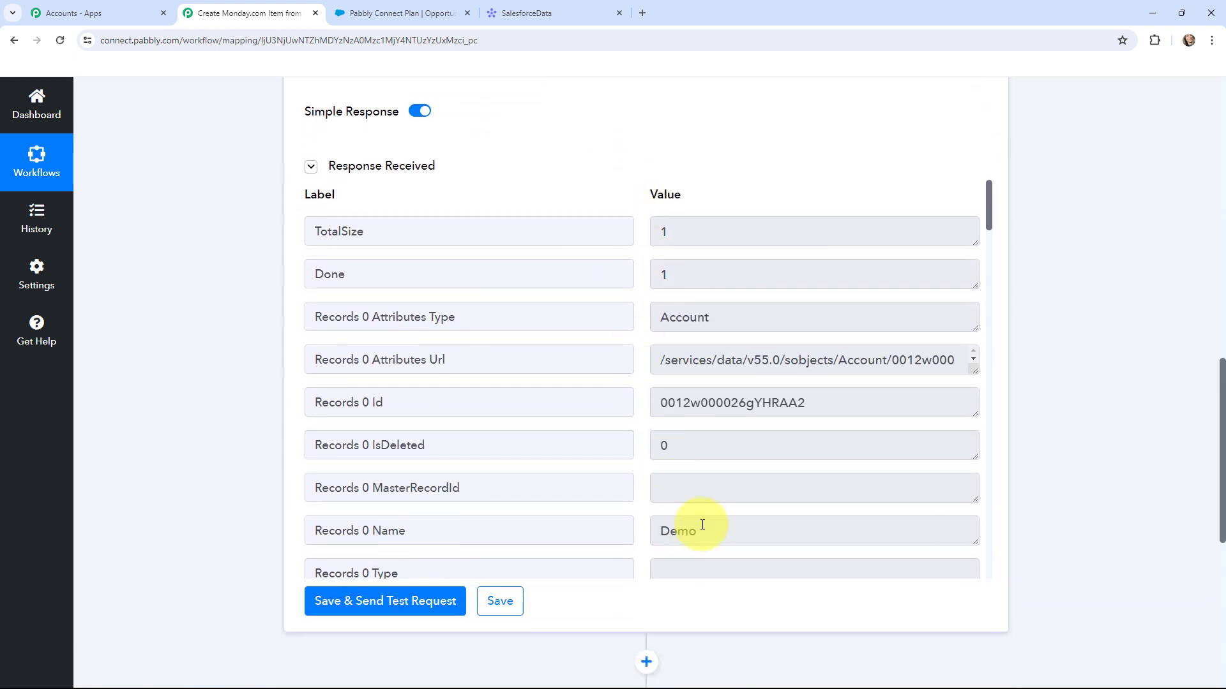
{"action": "left_click", "coordinate": [702, 531]}
{"action": "left_click_drag", "start_coordinate": [692, 528], "coordinate": [662, 530]}
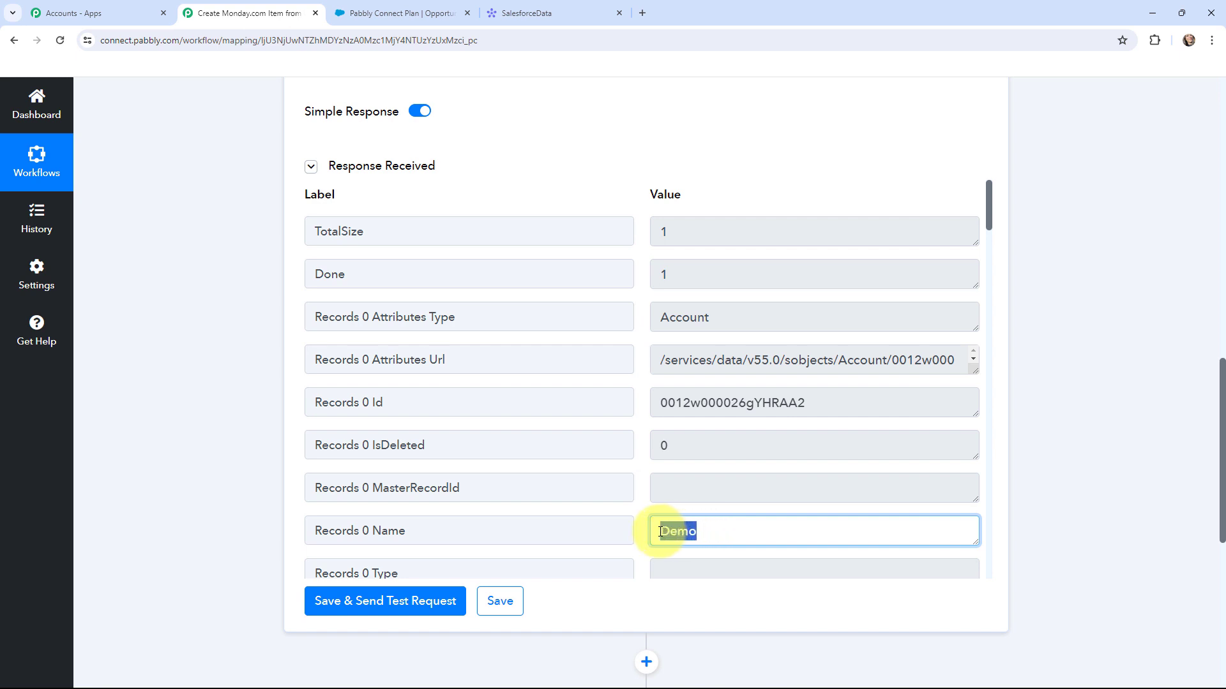
{"action": "left_click", "coordinate": [639, 509]}
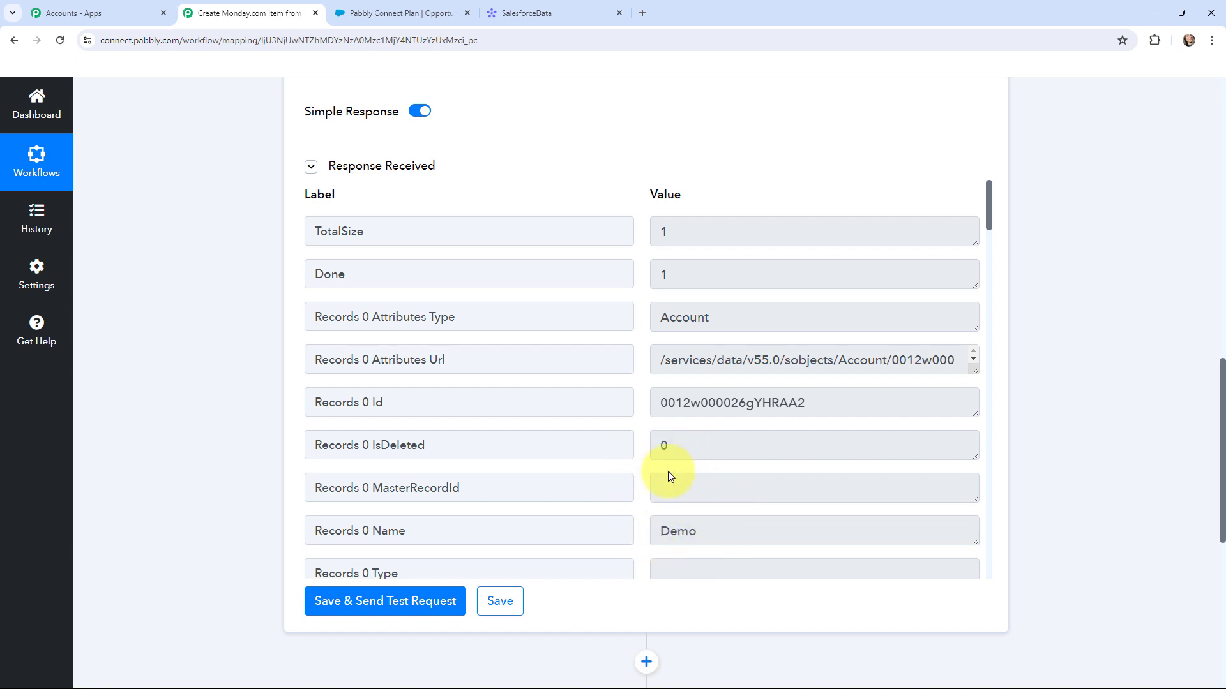
{"action": "scroll", "coordinate": [1040, 273], "scroll_direction": "down", "scroll_amount": 5}
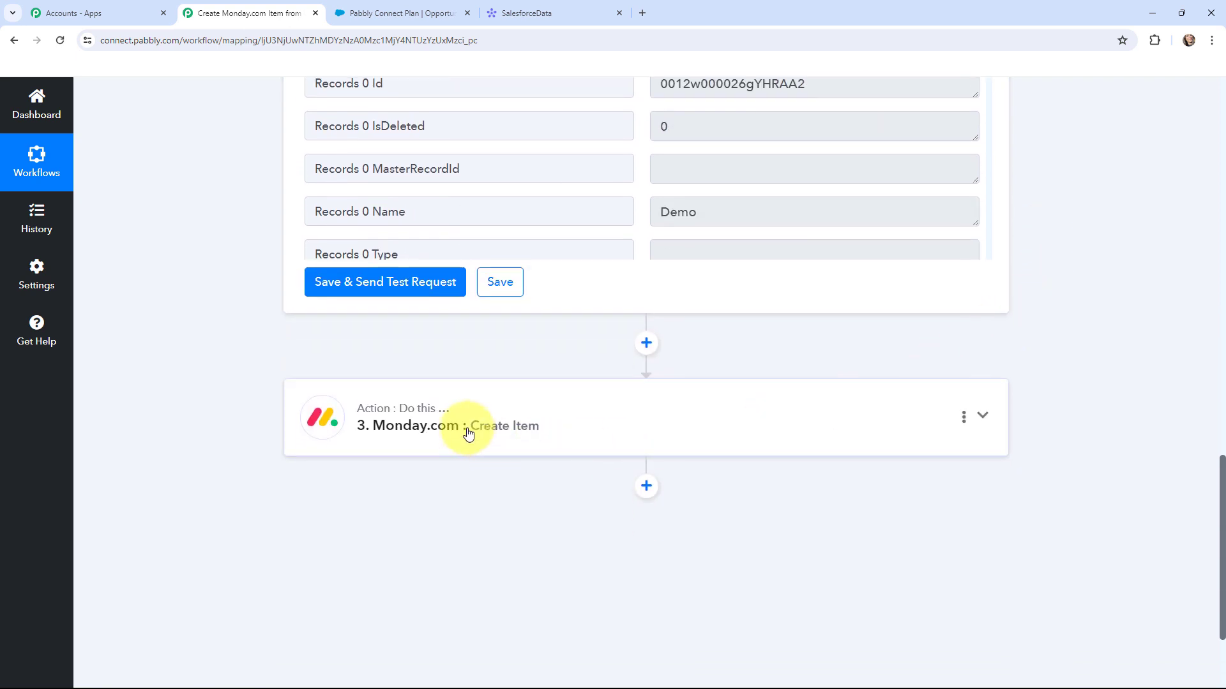
- Start adding a new Monday.com connection on the Create Item step, then view the SalesforceData board
{"action": "left_click", "coordinate": [467, 433]}
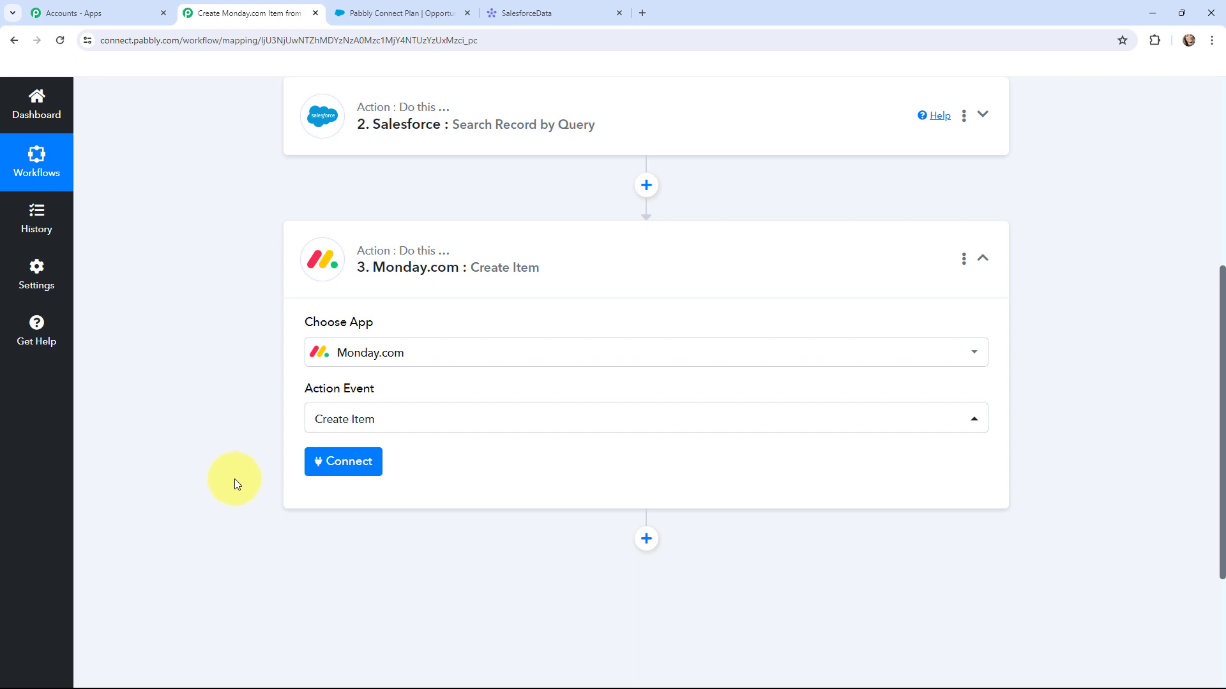
{"action": "left_click", "coordinate": [347, 460]}
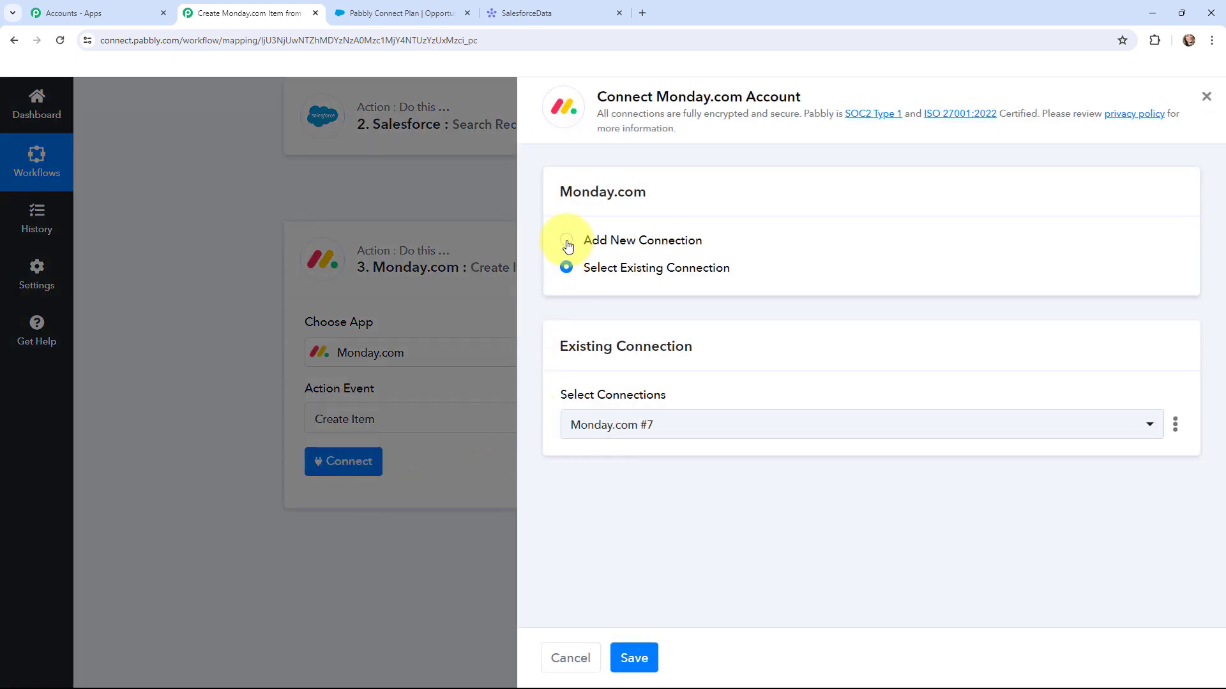
{"action": "left_click", "coordinate": [567, 243]}
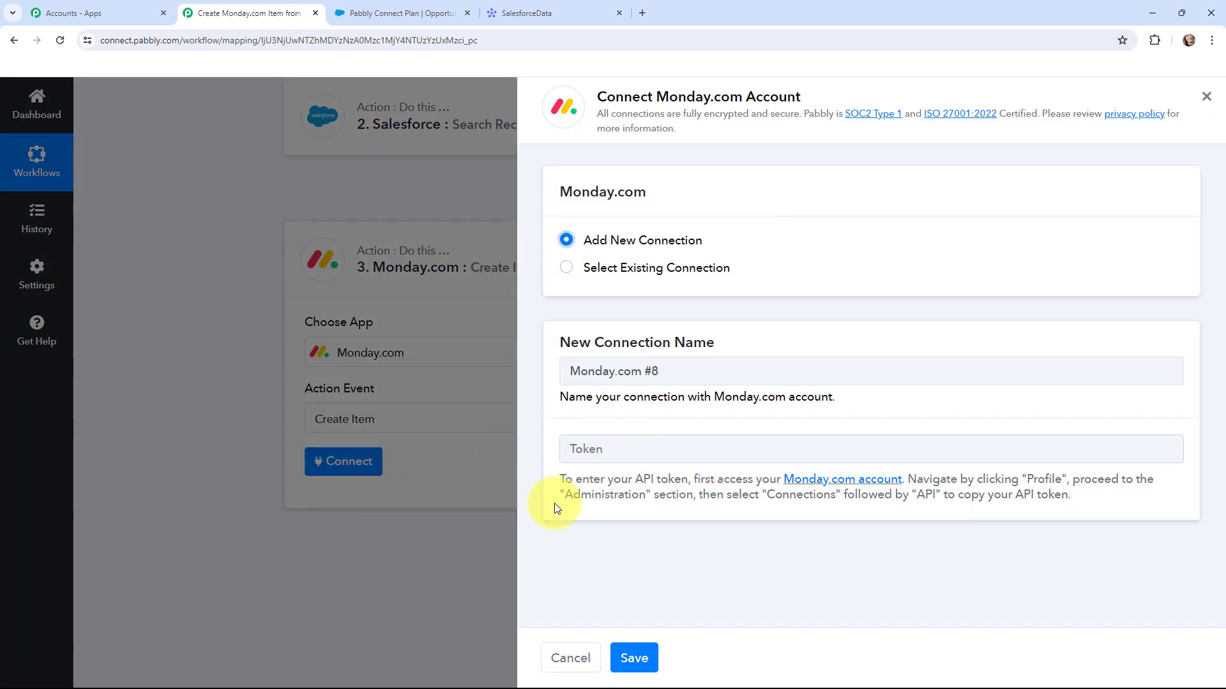
{"action": "left_click", "coordinate": [553, 13]}
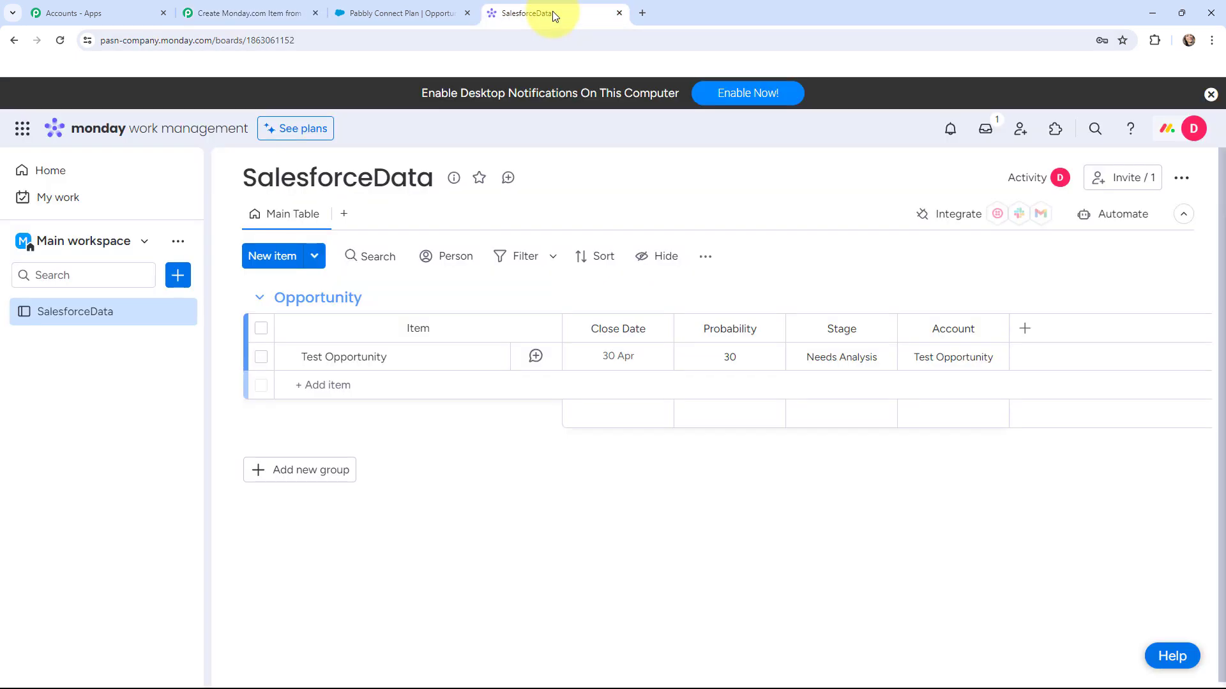
- Copy the Personal API Token from monday.com Administration > Connections > API and return to Pabbly
{"action": "left_click", "coordinate": [1167, 130]}
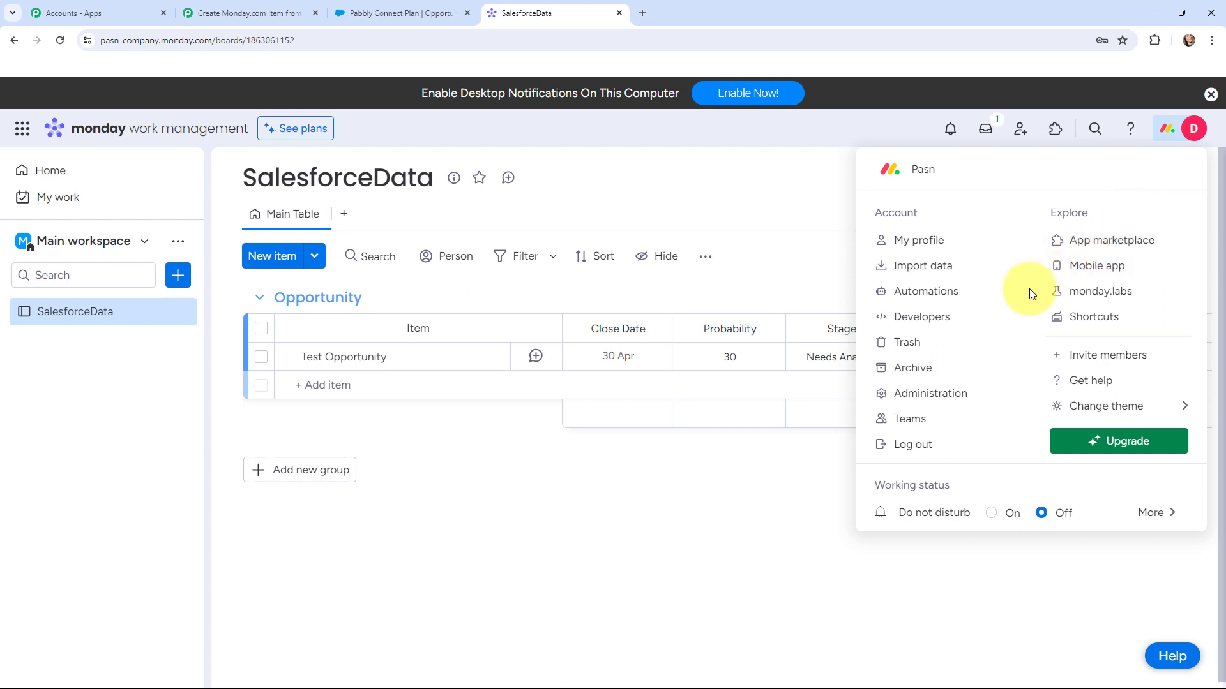
{"action": "left_click", "coordinate": [948, 392]}
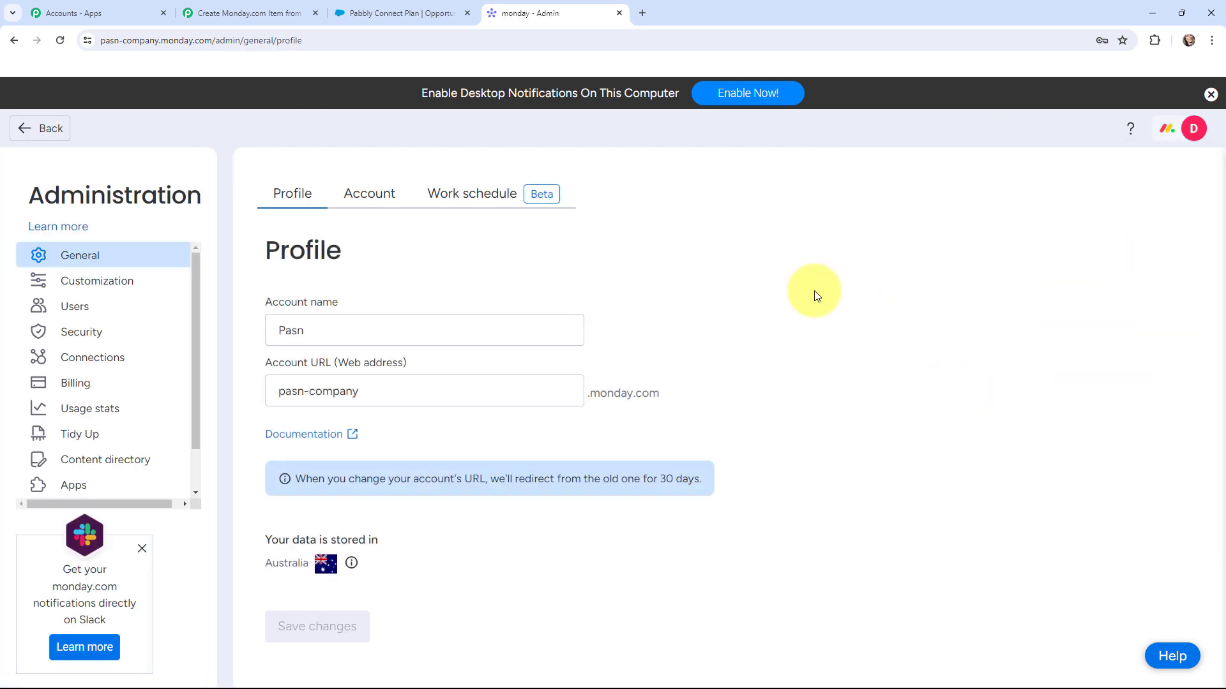
{"action": "left_click", "coordinate": [130, 356]}
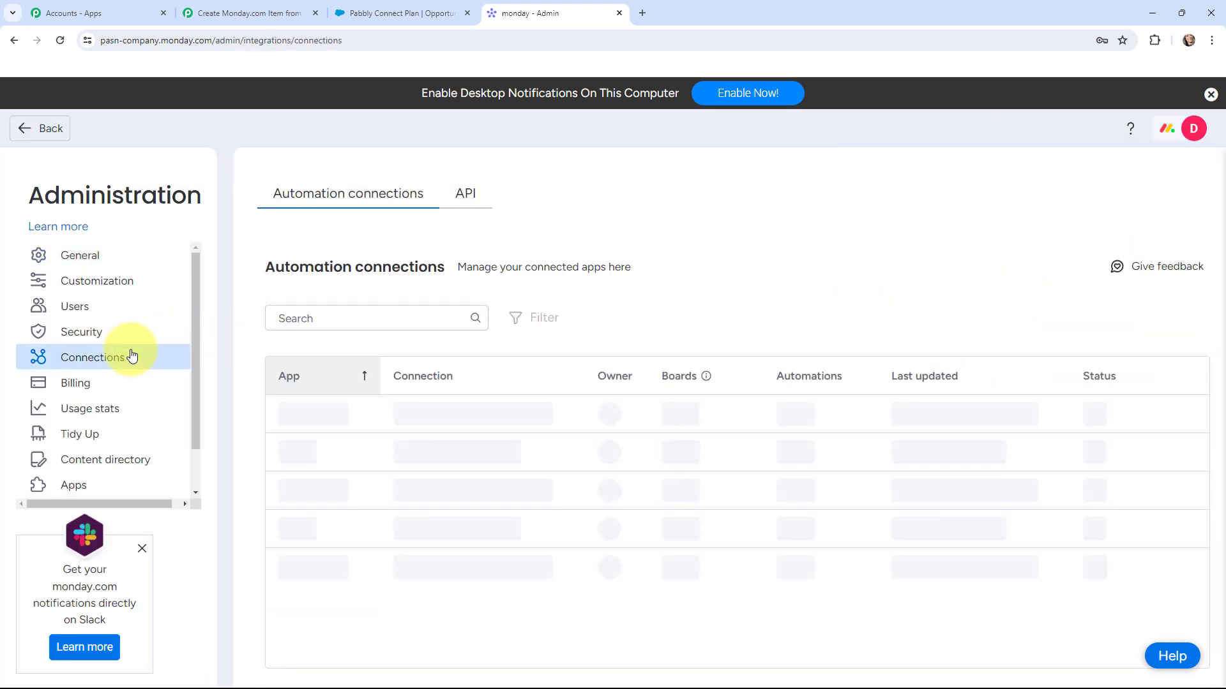
{"action": "left_click", "coordinate": [466, 200]}
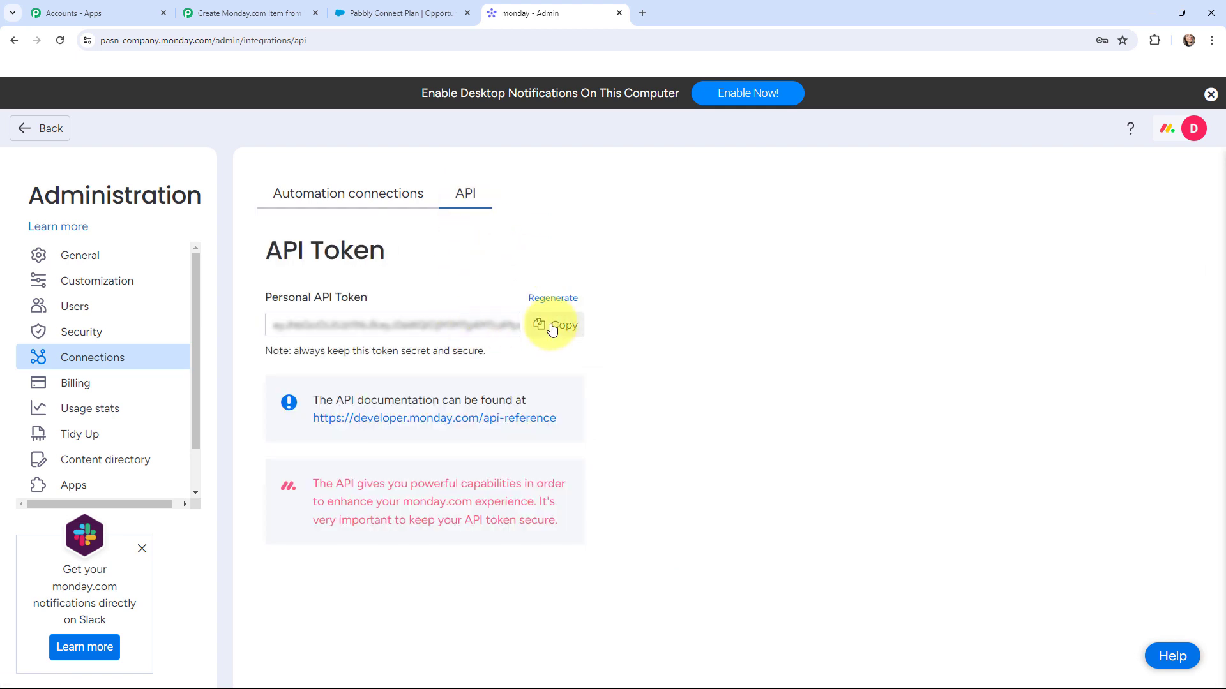
{"action": "left_click", "coordinate": [553, 326]}
{"action": "left_click", "coordinate": [297, 13]}
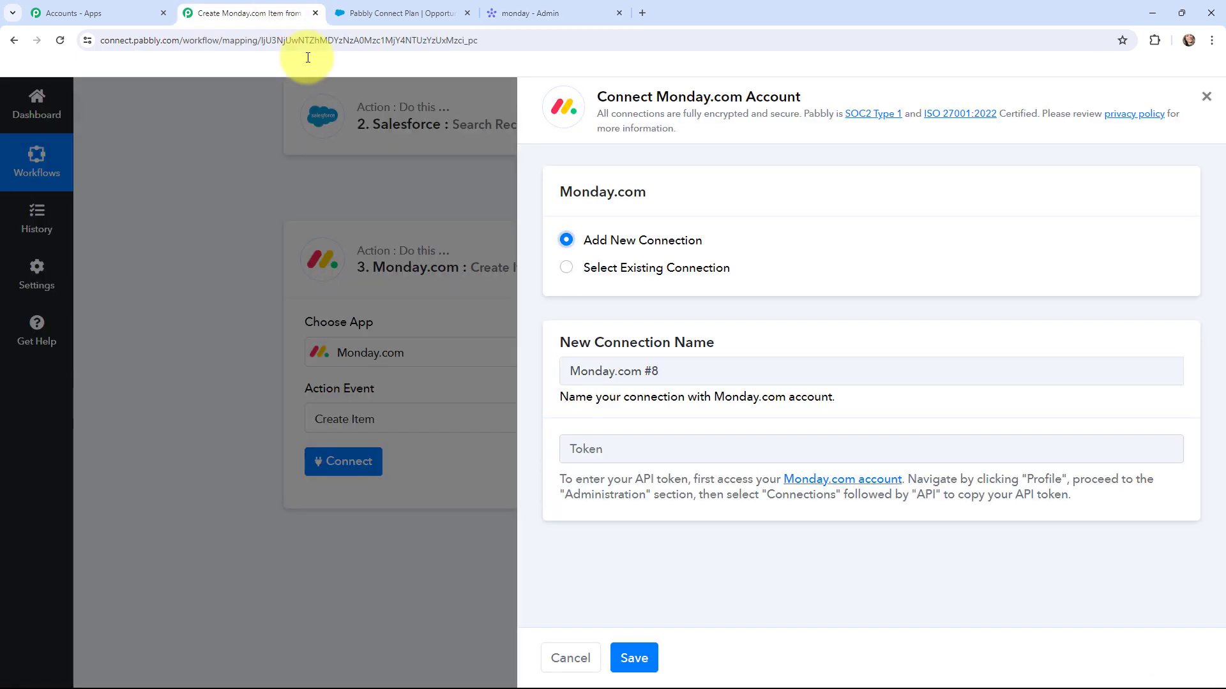
- Connect the Monday.com step with the saved API token, then view the SalesforceData board
{"action": "left_click", "coordinate": [623, 448]}
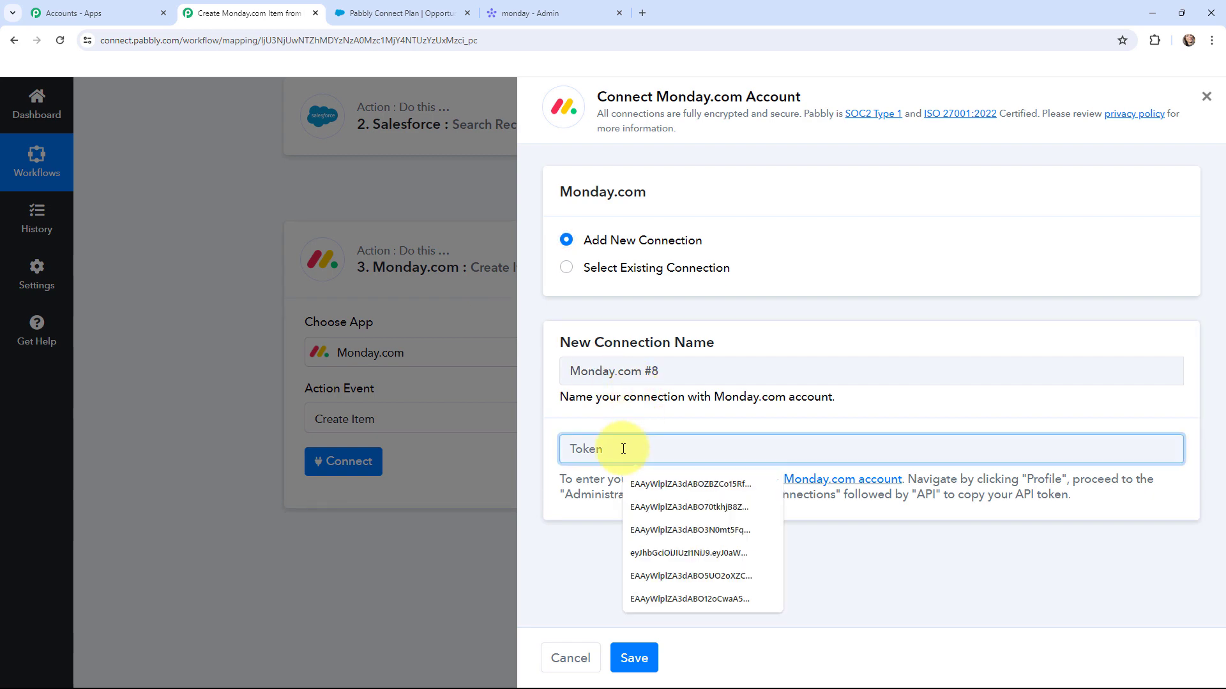
{"action": "left_click", "coordinate": [615, 562]}
{"action": "key", "text": "Return"}
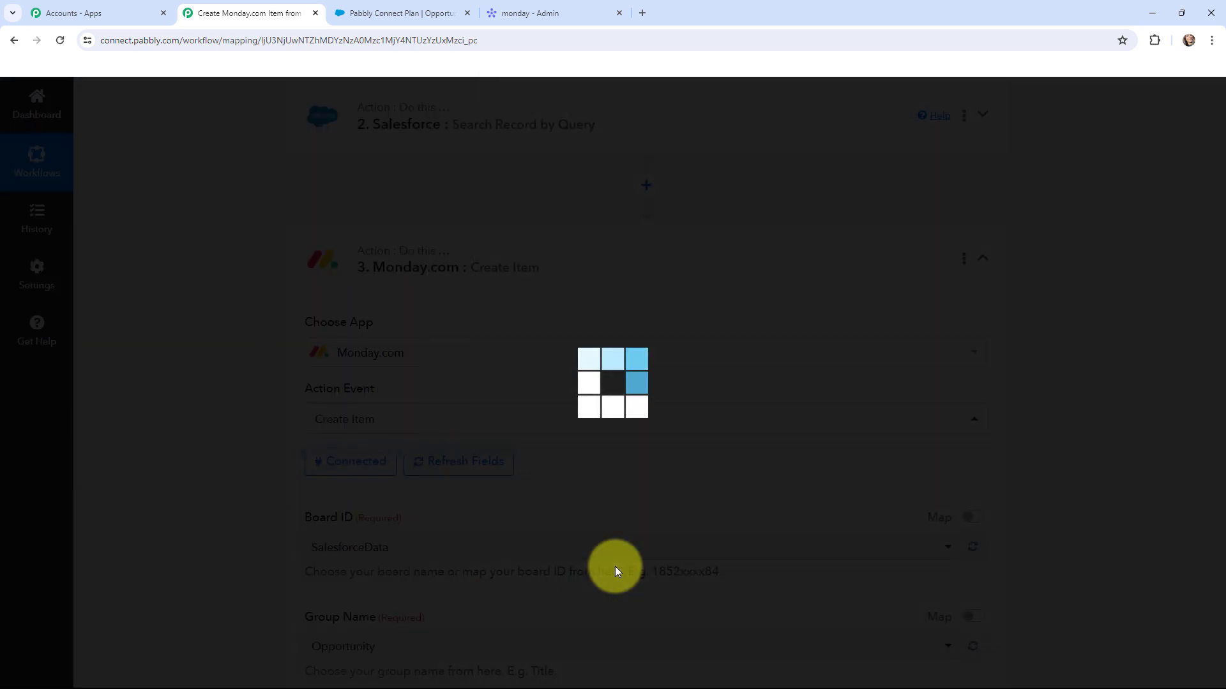
{"action": "scroll", "coordinate": [230, 312], "scroll_direction": "down", "scroll_amount": 1}
{"action": "scroll", "coordinate": [229, 313], "scroll_direction": "down", "scroll_amount": 2}
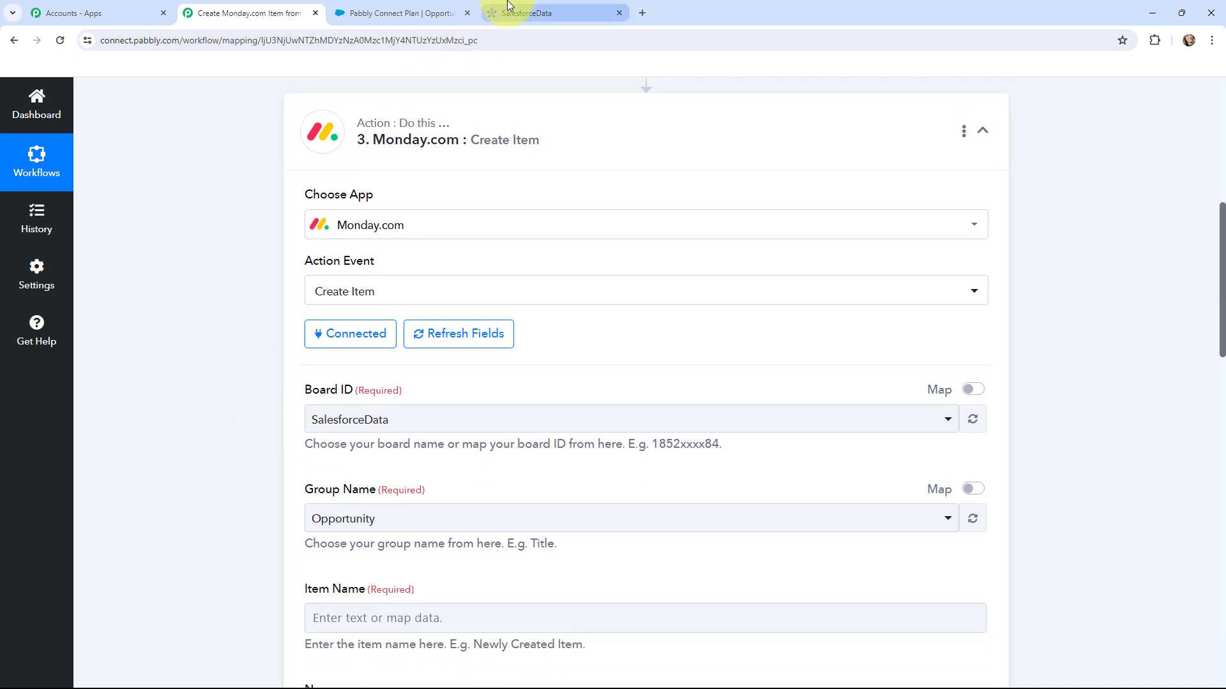
{"action": "left_click", "coordinate": [509, 9]}
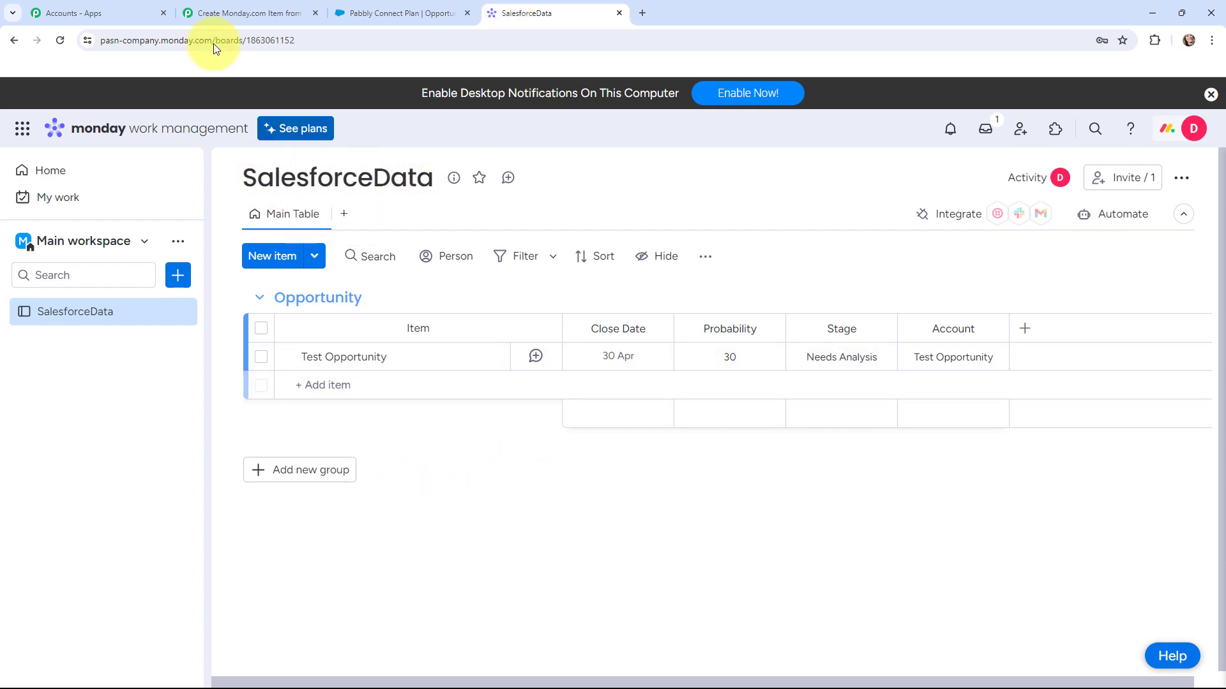
- Compare the Create Item fields with the SalesforceData board's columns, then open Item Name's data choices
{"action": "left_click", "coordinate": [250, 13]}
{"action": "scroll", "coordinate": [226, 384], "scroll_direction": "down", "scroll_amount": 3}
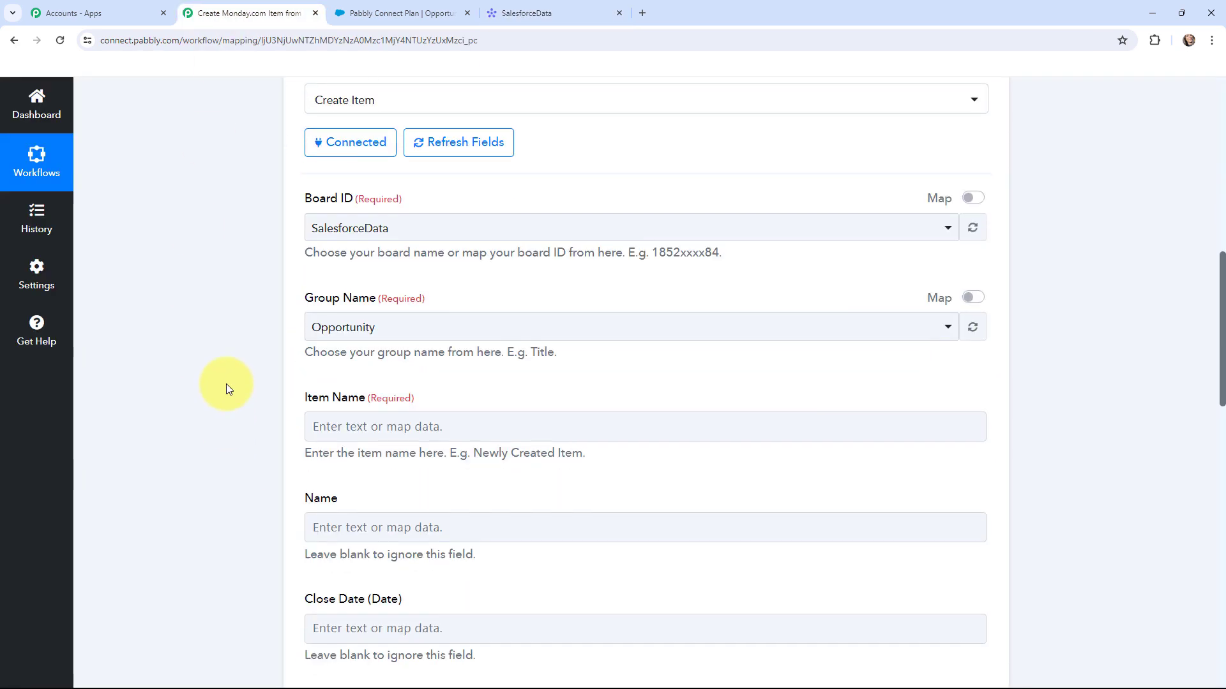
{"action": "scroll", "coordinate": [228, 384], "scroll_direction": "down", "scroll_amount": 2}
{"action": "left_click", "coordinate": [511, 13]}
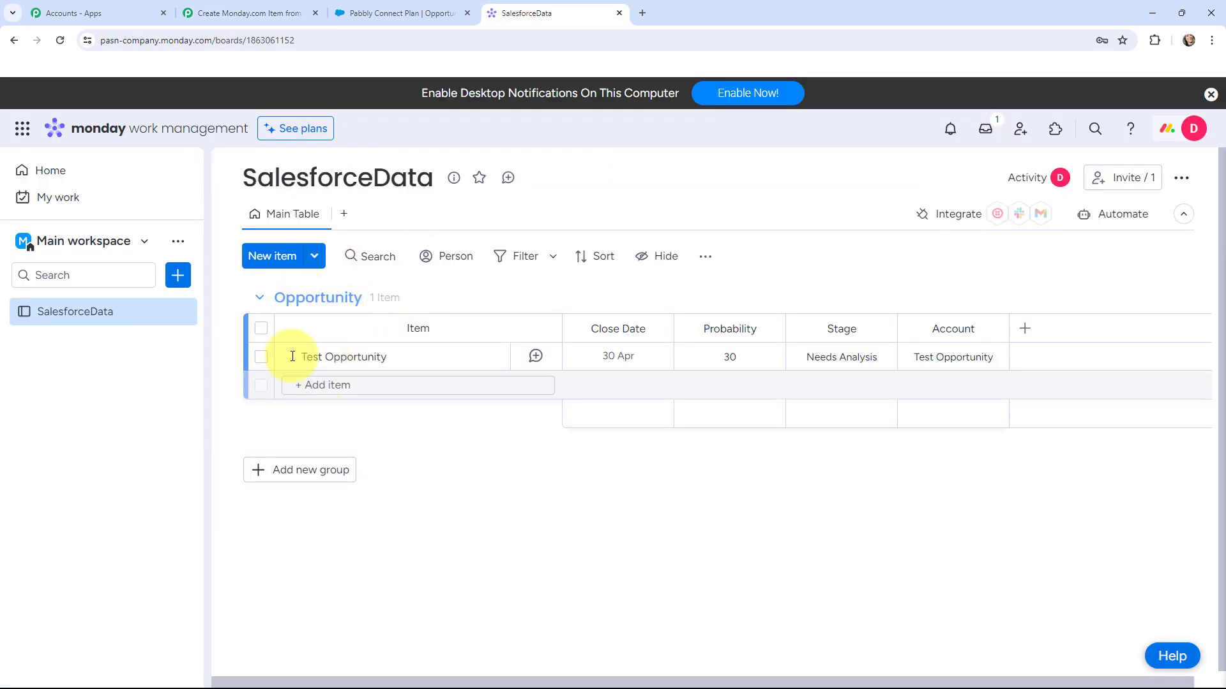
{"action": "left_click", "coordinate": [254, 5]}
{"action": "left_click", "coordinate": [323, 167]}
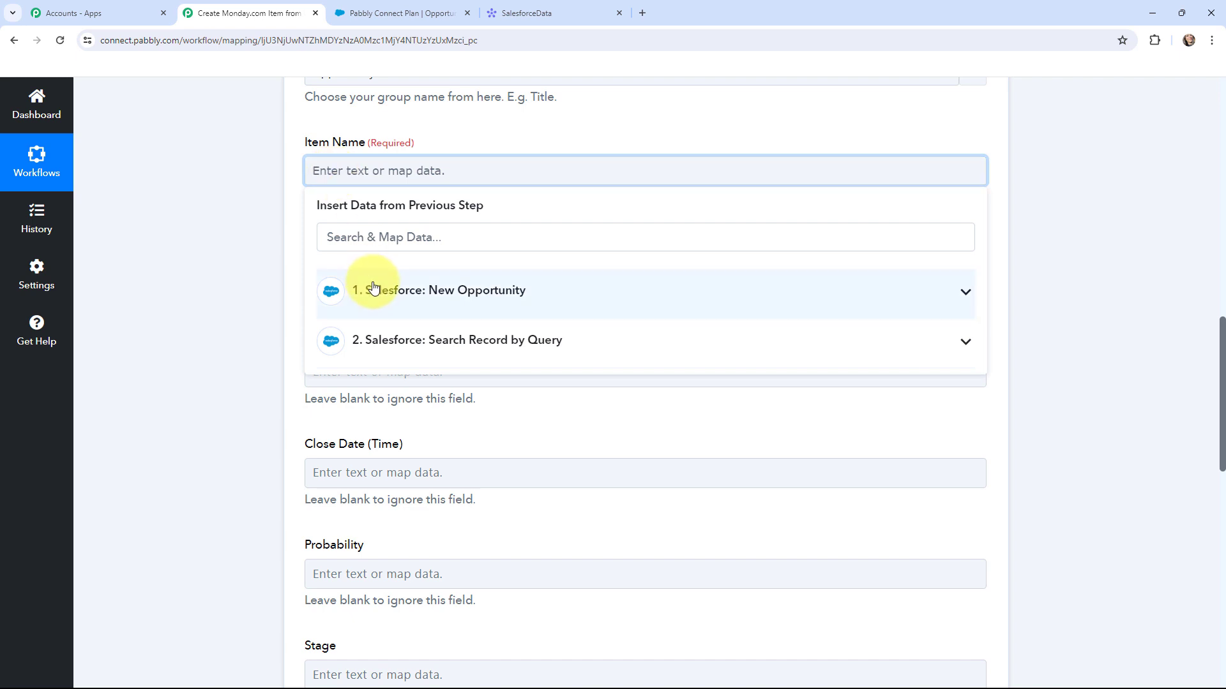
- Map the opportunity Name into both the Item Name and Name fields
{"action": "left_click", "coordinate": [377, 291]}
{"action": "left_click", "coordinate": [389, 244]}
{"action": "type", "text": "PABB"}
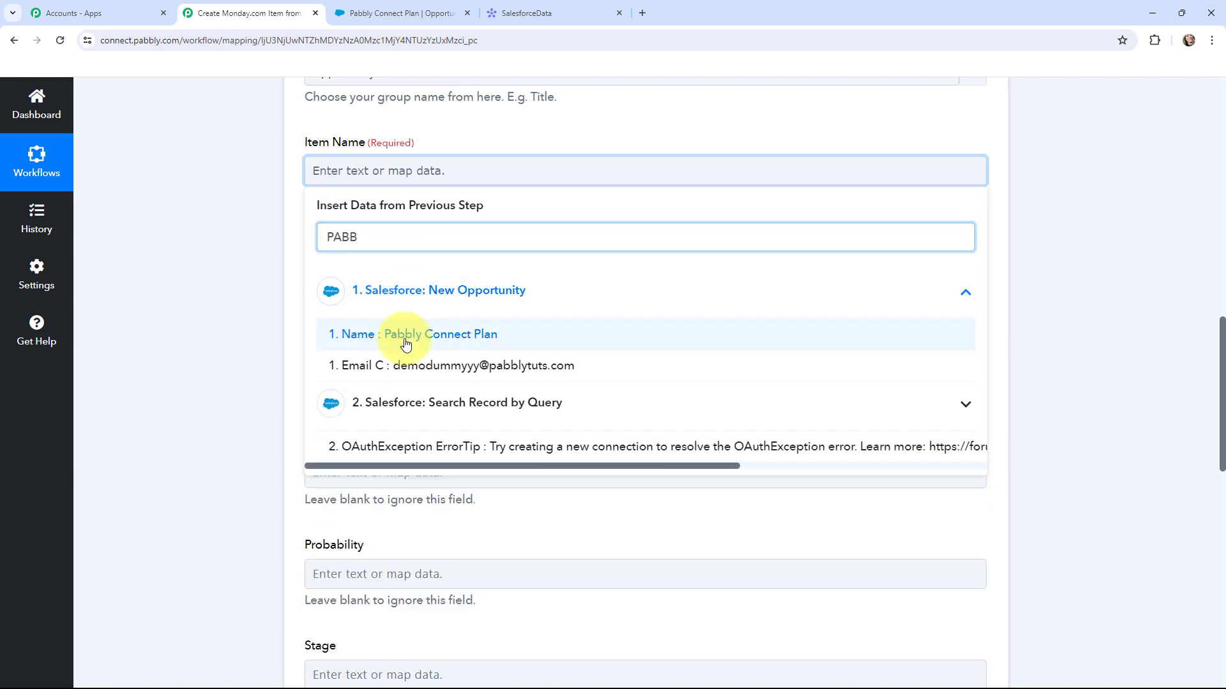
{"action": "left_click", "coordinate": [422, 332]}
{"action": "left_click", "coordinate": [214, 276]}
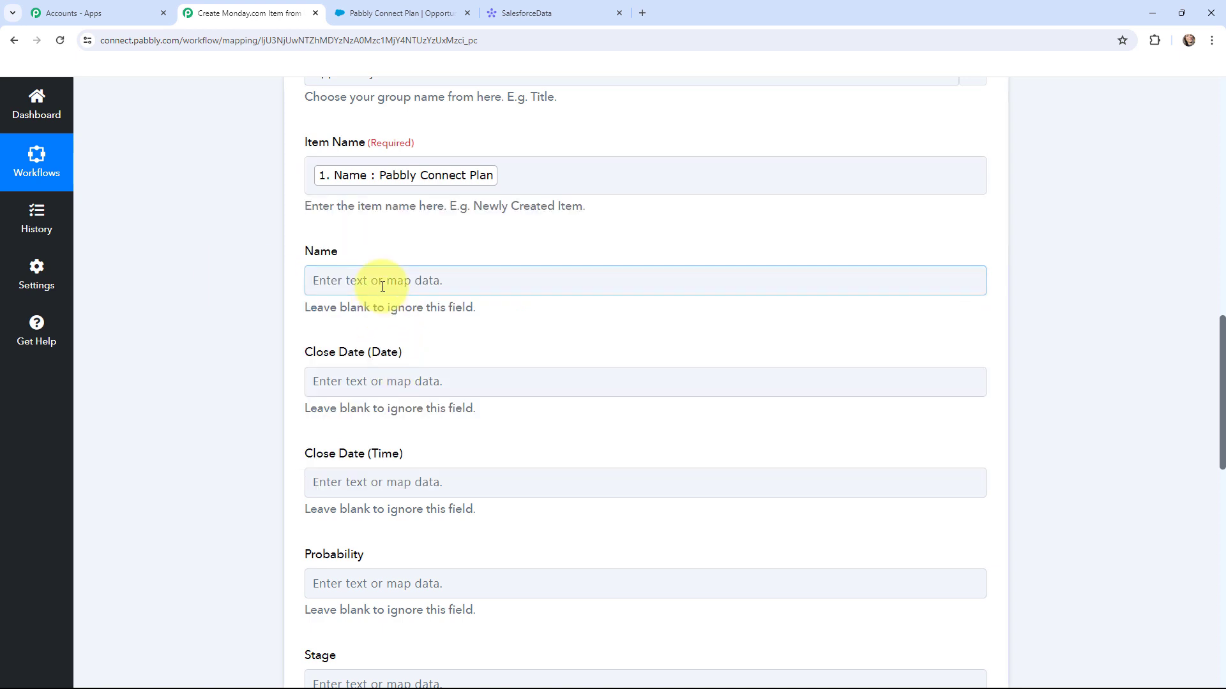
{"action": "left_click", "coordinate": [383, 279]}
{"action": "left_click", "coordinate": [415, 346]}
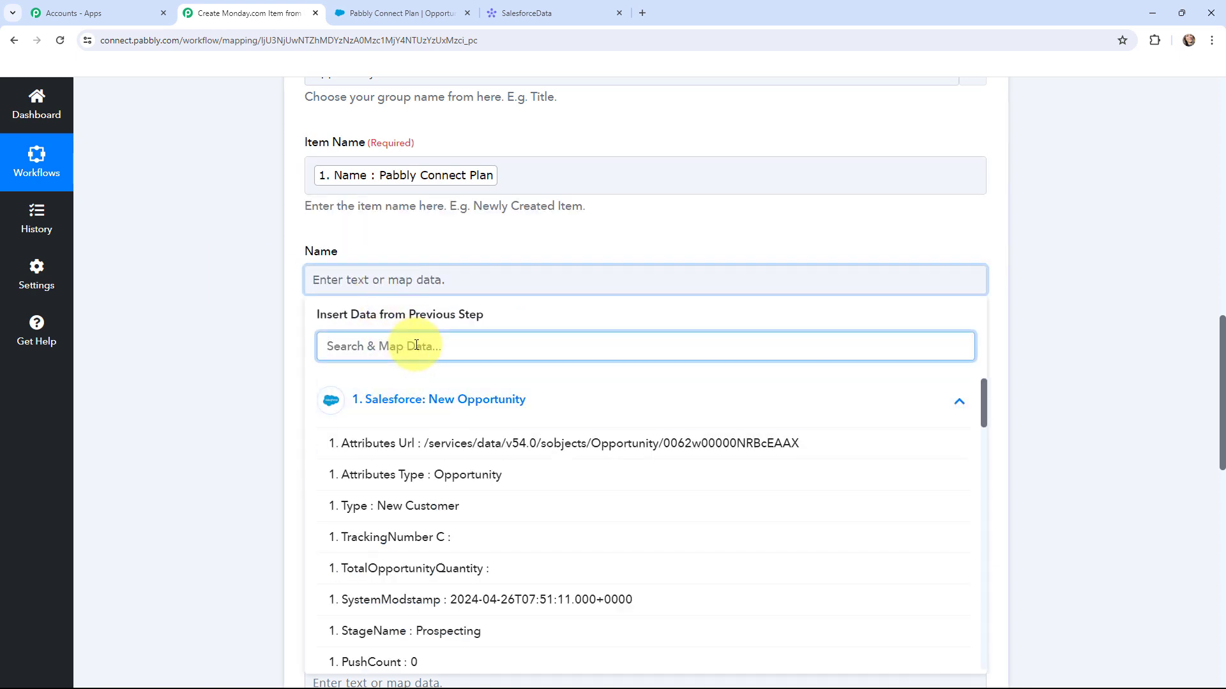
{"action": "type", "text": "PABB"}
{"action": "left_click", "coordinate": [419, 443]}
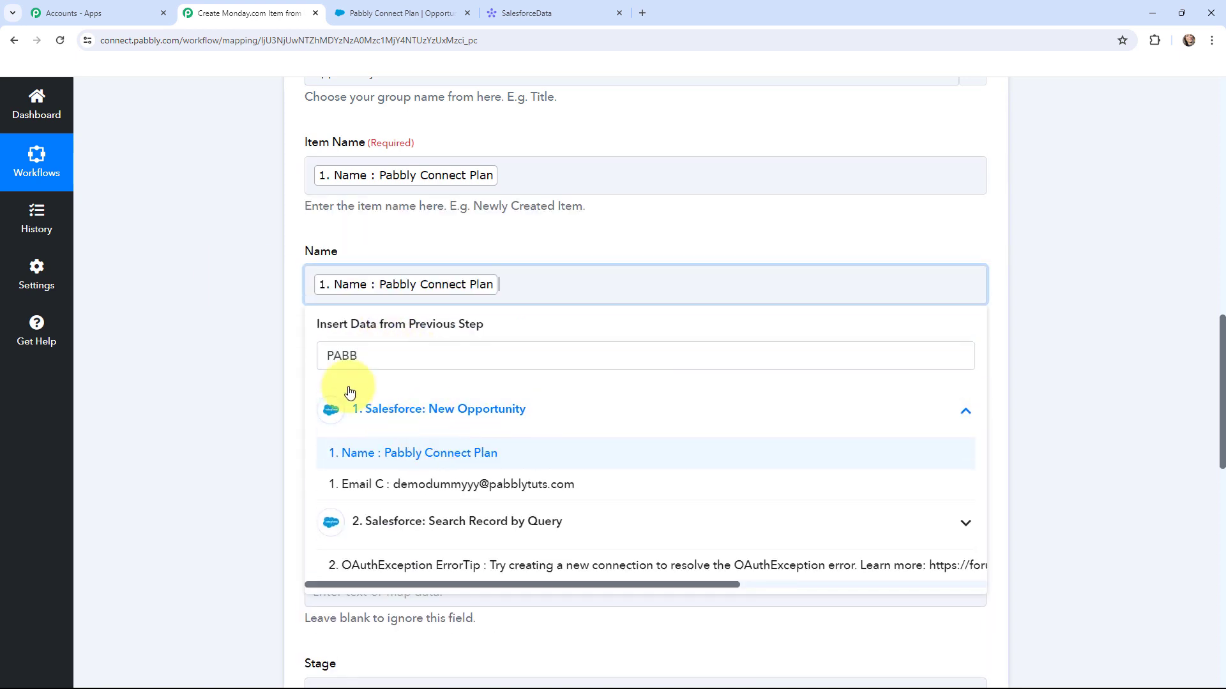
{"action": "left_click", "coordinate": [250, 293]}
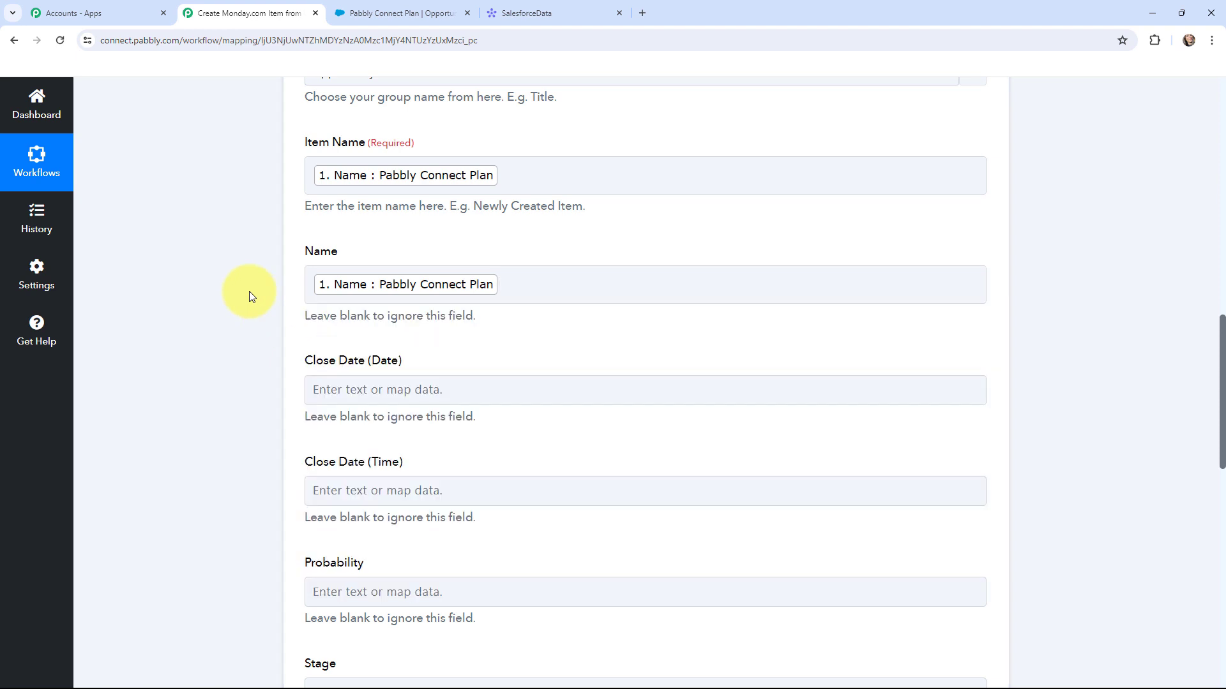
- Map the opportunity's CloseDate (2024-04-30) into the Close Date (Date) field
{"action": "scroll", "coordinate": [319, 319], "scroll_direction": "down", "scroll_amount": 1}
{"action": "left_click", "coordinate": [330, 324]}
{"action": "left_click", "coordinate": [378, 449]}
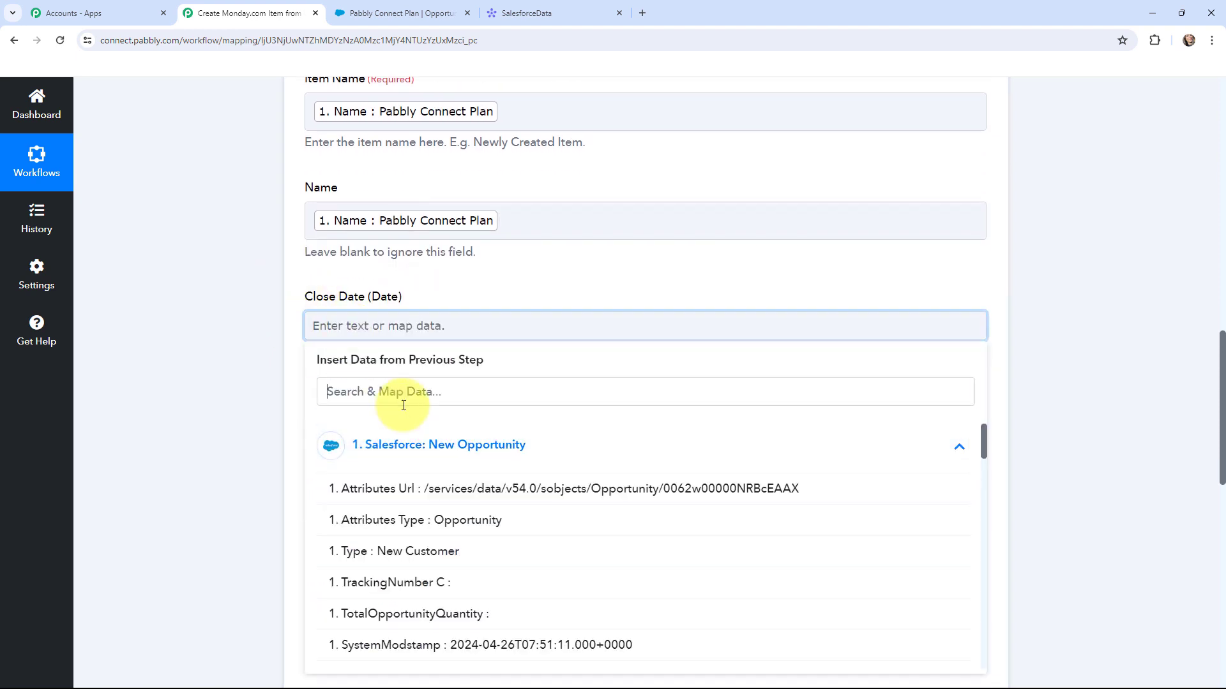
{"action": "left_click", "coordinate": [402, 402]}
{"action": "type", "text": "CLOSE"}
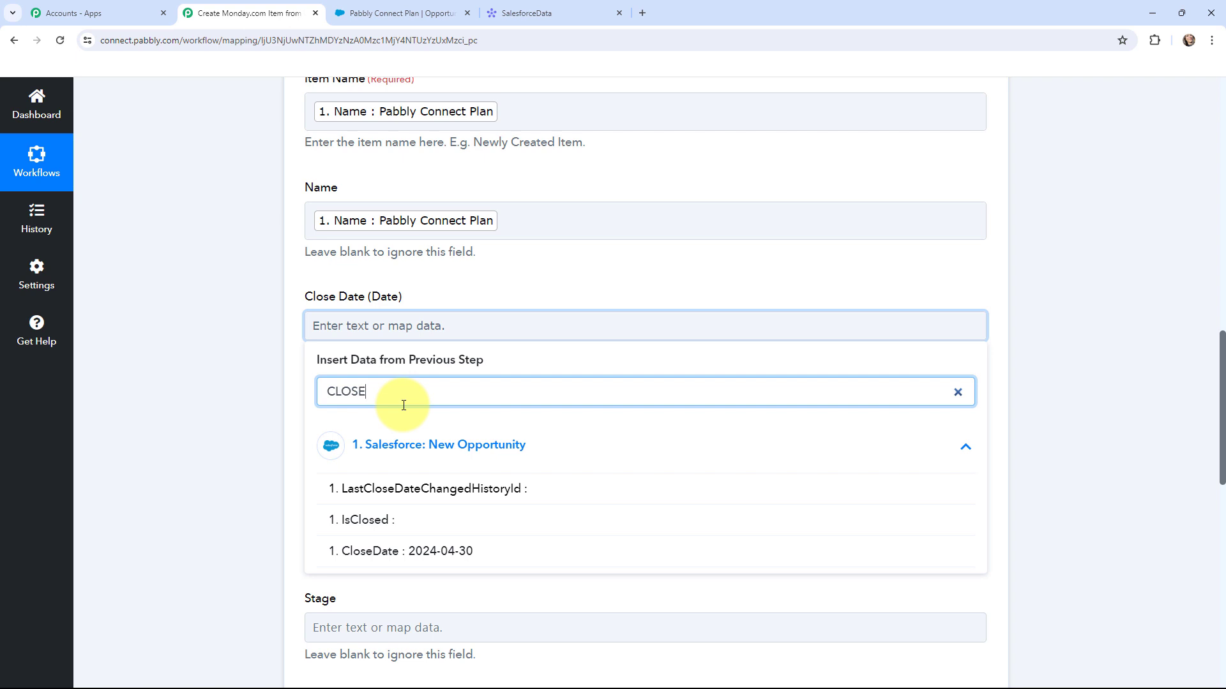
{"action": "left_click", "coordinate": [438, 551]}
{"action": "left_click", "coordinate": [259, 359]}
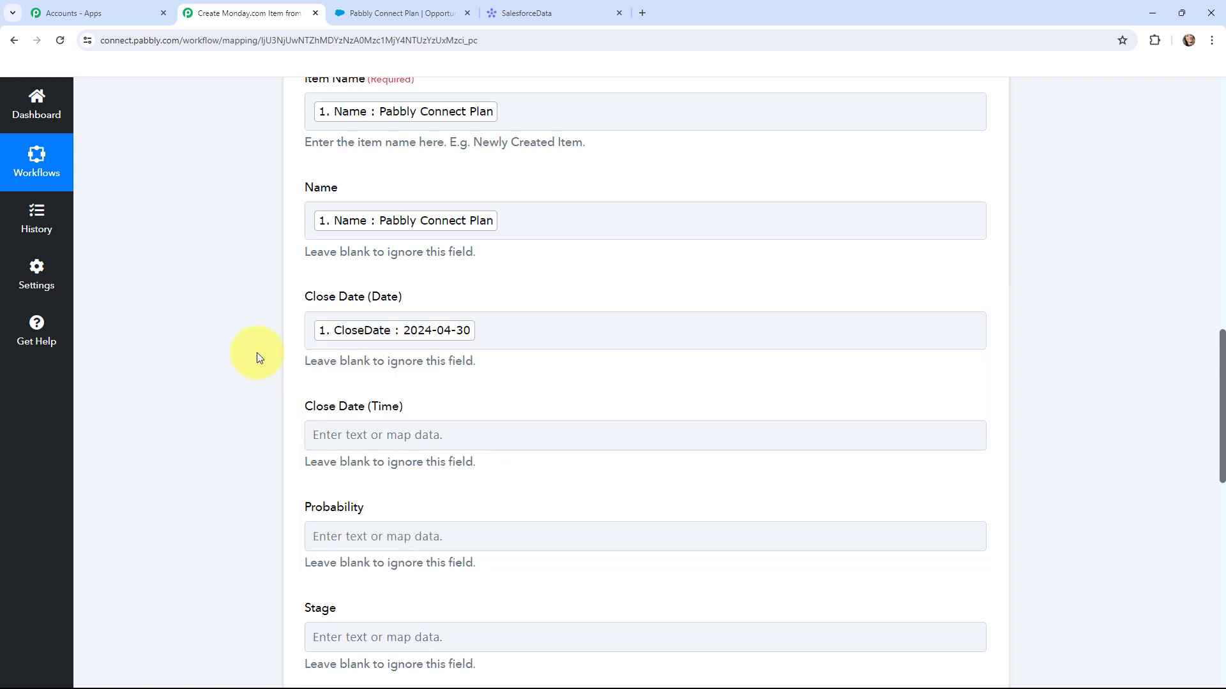
- Map the opportunity's Probability (10) into the Probability field
{"action": "scroll", "coordinate": [250, 300], "scroll_direction": "down", "scroll_amount": 2}
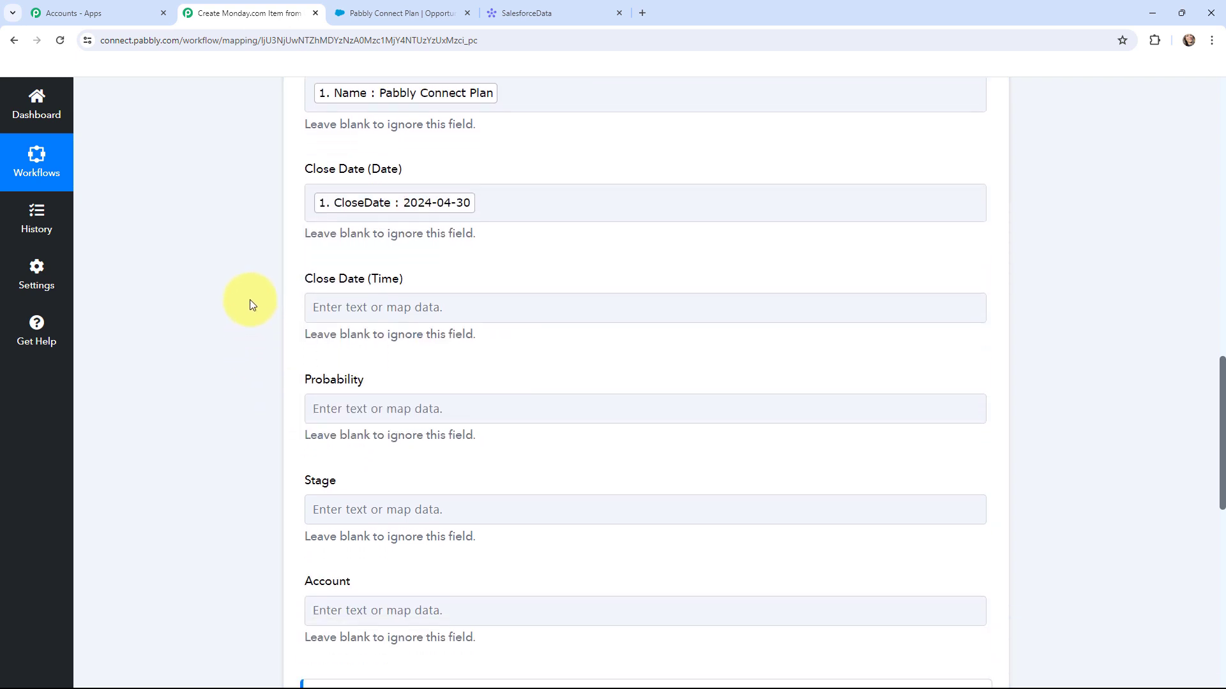
{"action": "left_click", "coordinate": [313, 408]}
{"action": "left_click", "coordinate": [379, 550]}
{"action": "left_click", "coordinate": [392, 476]}
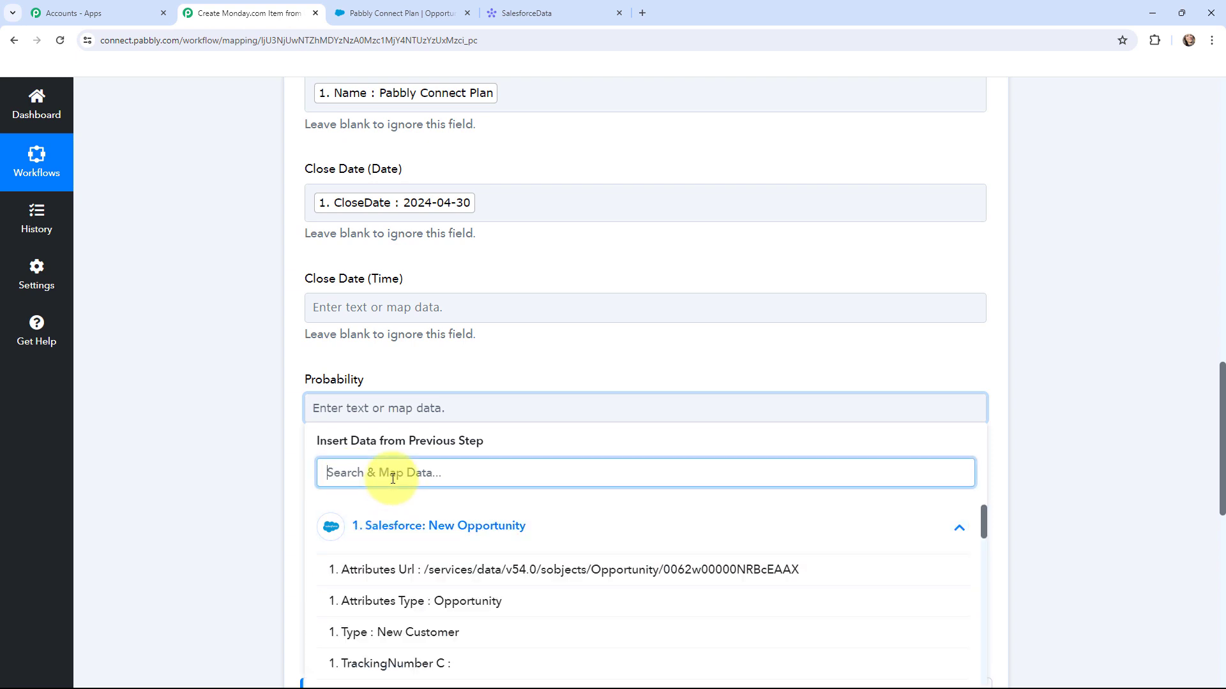
{"action": "type", "text": "10"}
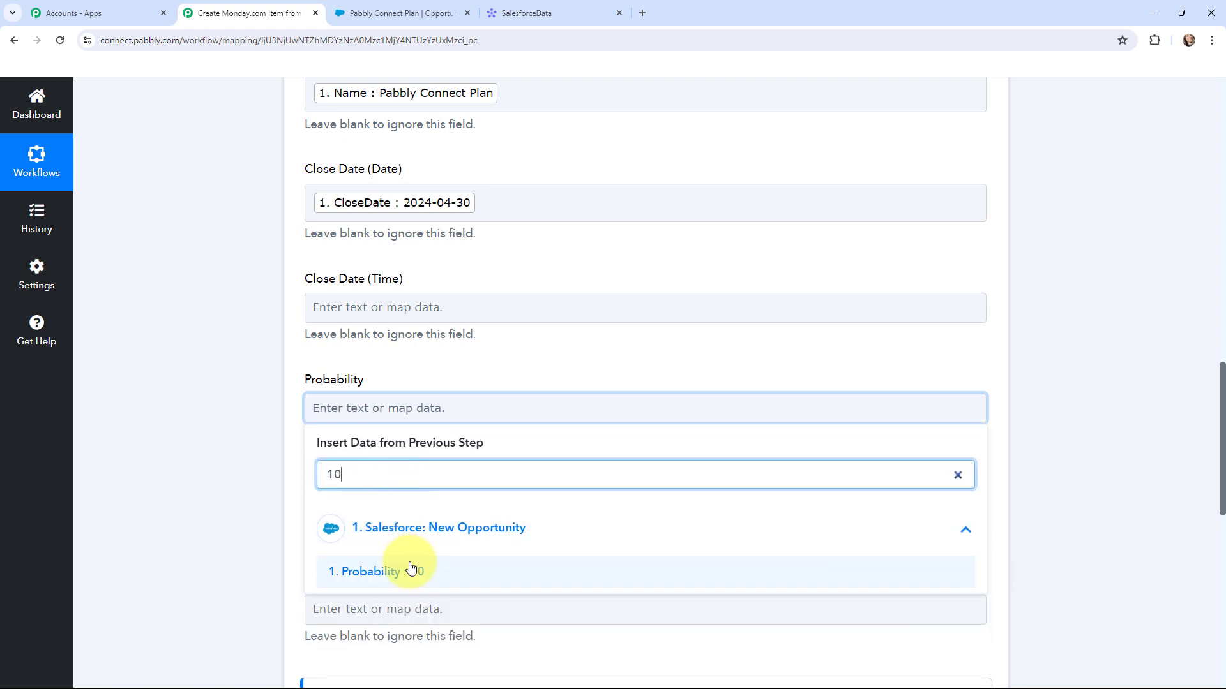
{"action": "left_click", "coordinate": [383, 571]}
{"action": "left_click", "coordinate": [217, 312]}
- Map the opportunity's StageName (Prospecting) into the Stage field
{"action": "scroll", "coordinate": [217, 313], "scroll_direction": "down", "scroll_amount": 1}
{"action": "scroll", "coordinate": [217, 313], "scroll_direction": "down", "scroll_amount": 1}
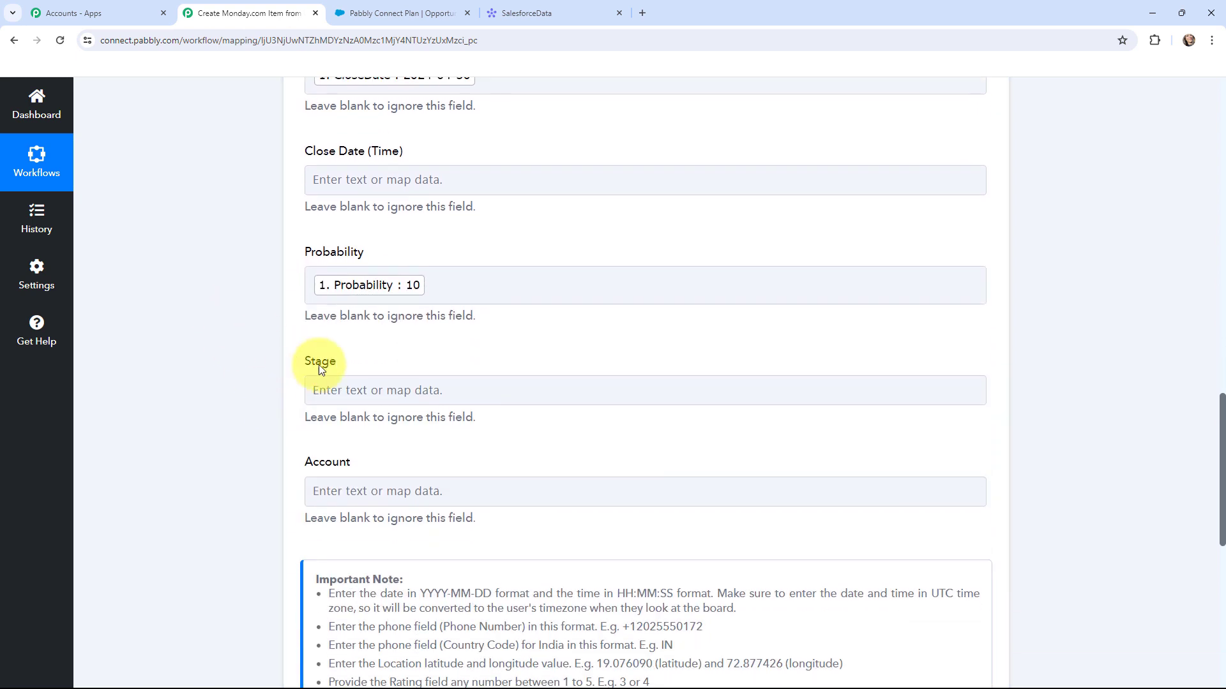
{"action": "left_click", "coordinate": [348, 390]}
{"action": "left_click", "coordinate": [358, 507]}
{"action": "type", "text": "STAGE"}
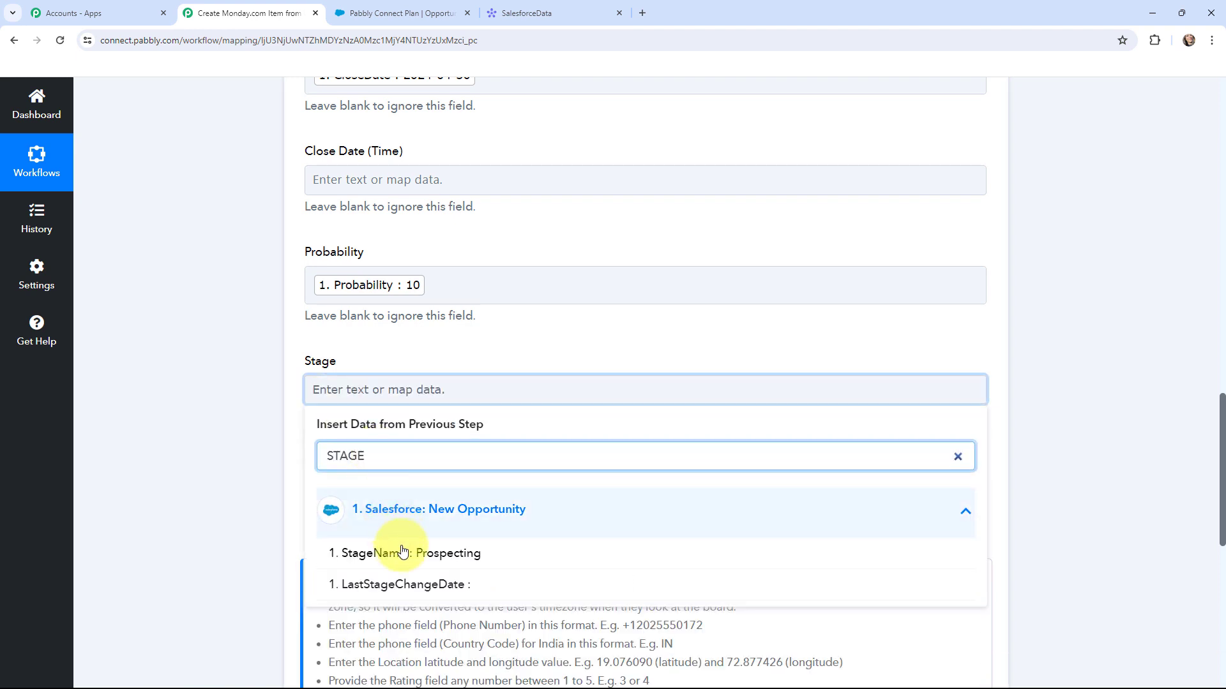
{"action": "left_click", "coordinate": [402, 551]}
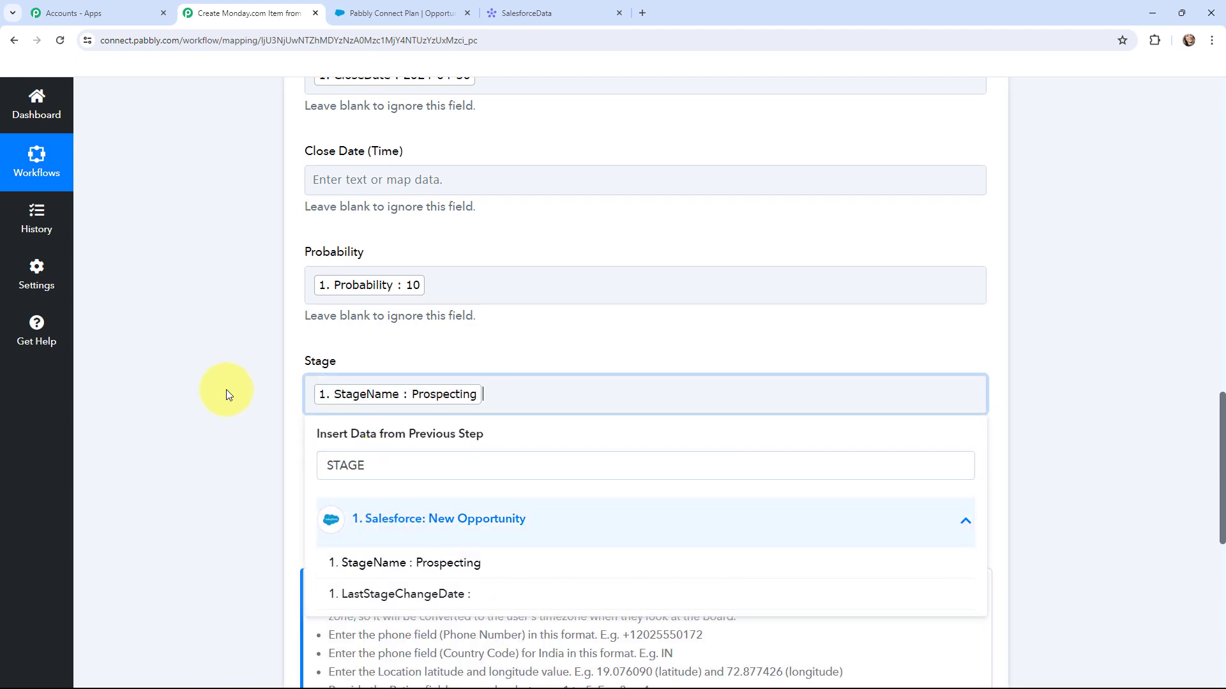
{"action": "left_click", "coordinate": [224, 379]}
{"action": "scroll", "coordinate": [239, 364], "scroll_direction": "down", "scroll_amount": 1}
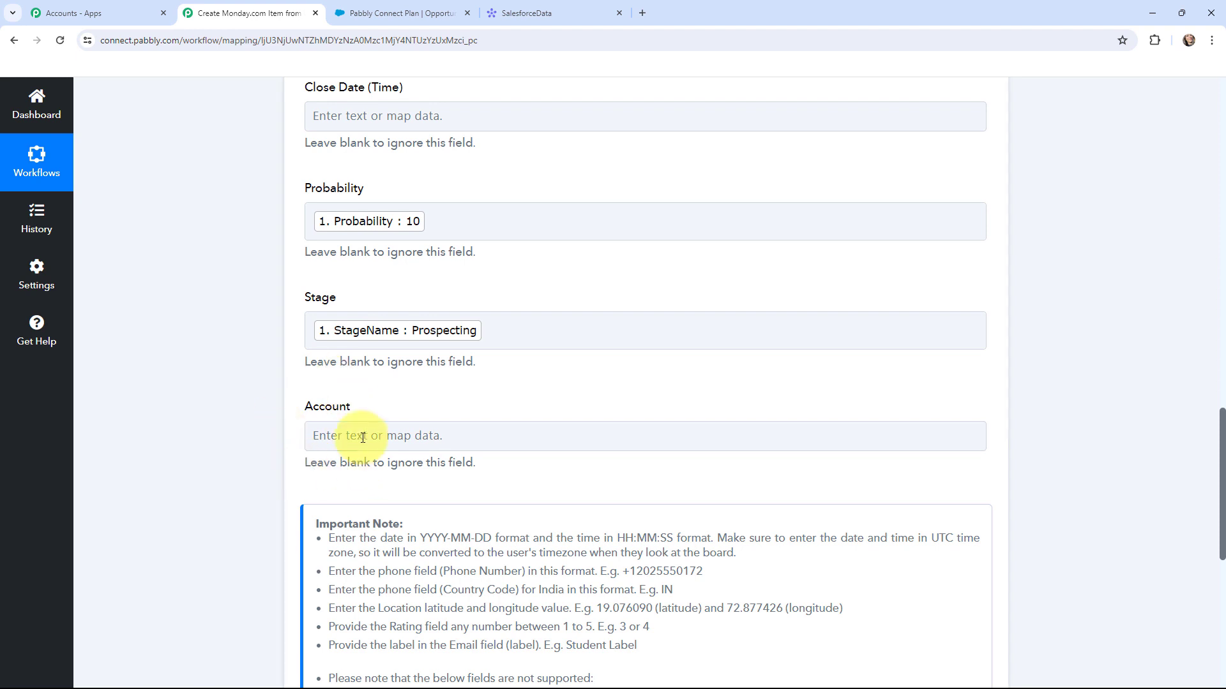
{"action": "left_click", "coordinate": [339, 434]}
{"action": "scroll", "coordinate": [423, 365], "scroll_direction": "down", "scroll_amount": 3}
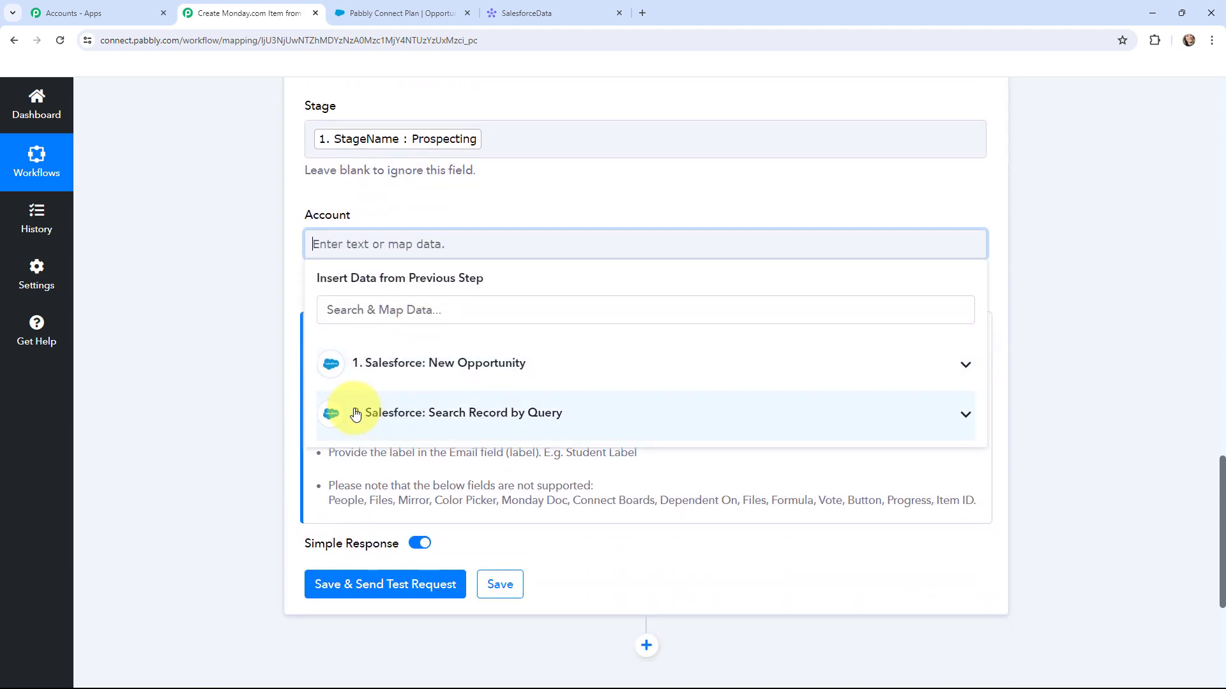
- Map Records 0 Name (Demo) from Search Record by Query into Account, then review the mappings
{"action": "left_click", "coordinate": [534, 415]}
{"action": "left_click", "coordinate": [422, 319]}
{"action": "type", "text": "DEMO"}
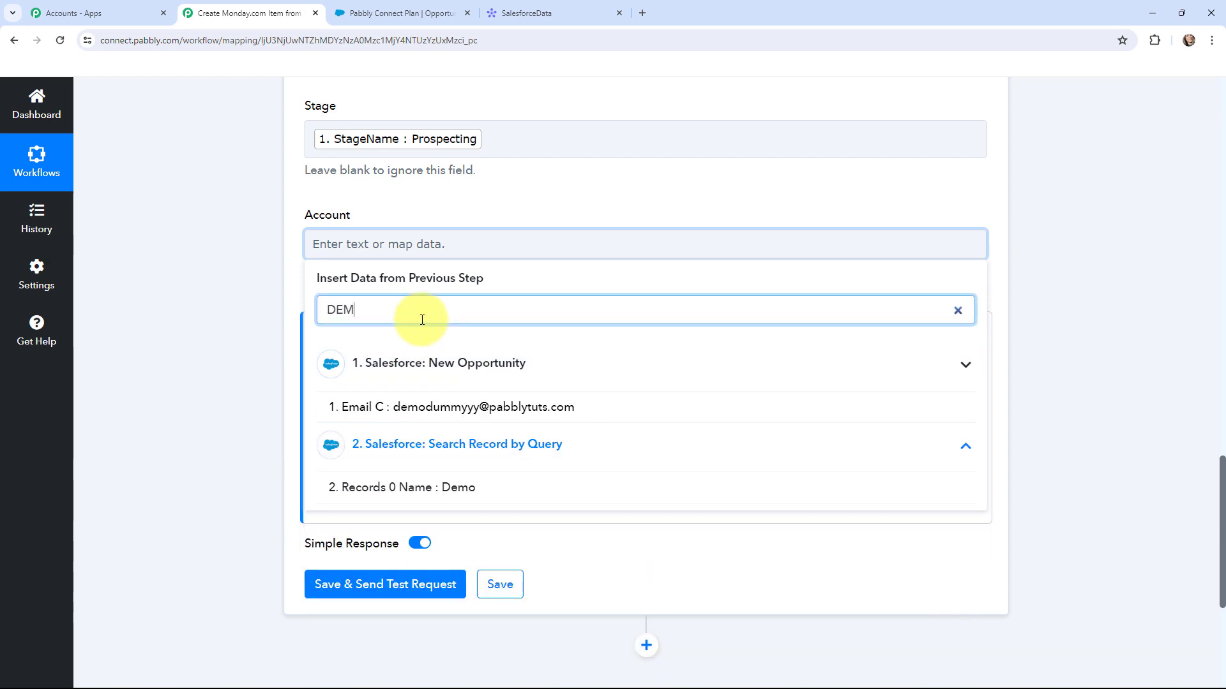
{"action": "left_click", "coordinate": [468, 488]}
{"action": "left_click", "coordinate": [255, 326]}
{"action": "scroll", "coordinate": [255, 326], "scroll_direction": "up", "scroll_amount": 2}
{"action": "scroll", "coordinate": [256, 325], "scroll_direction": "up", "scroll_amount": 8}
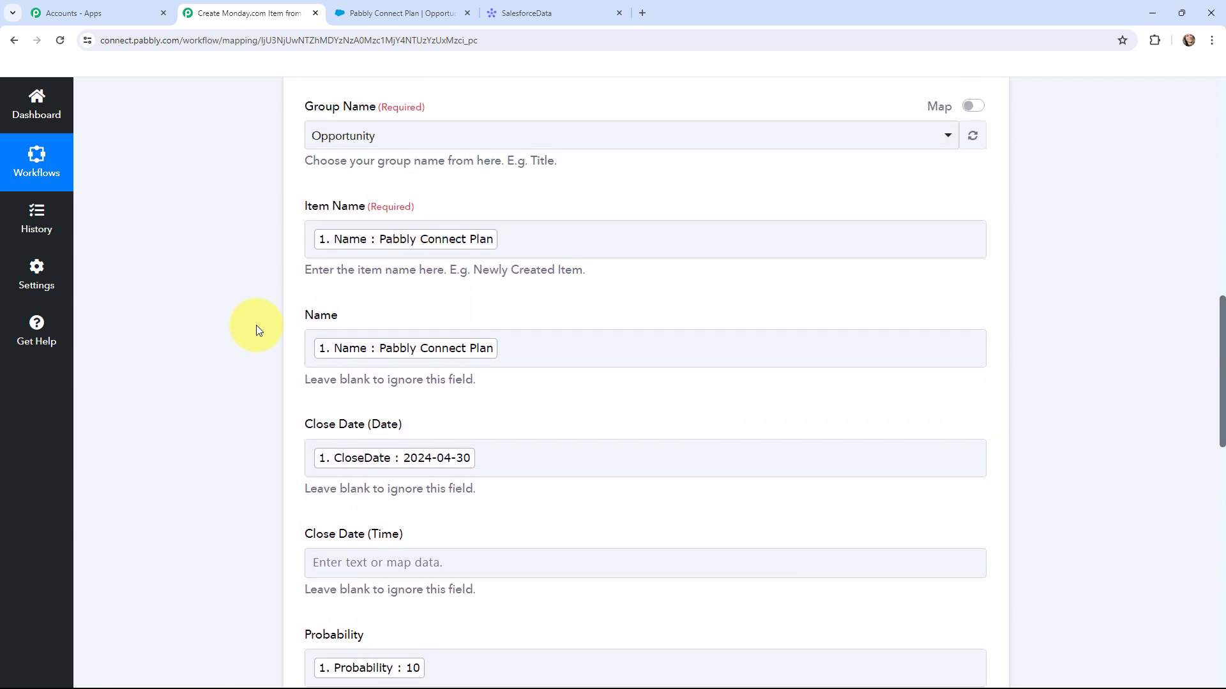
{"action": "scroll", "coordinate": [256, 328], "scroll_direction": "down", "scroll_amount": 2}
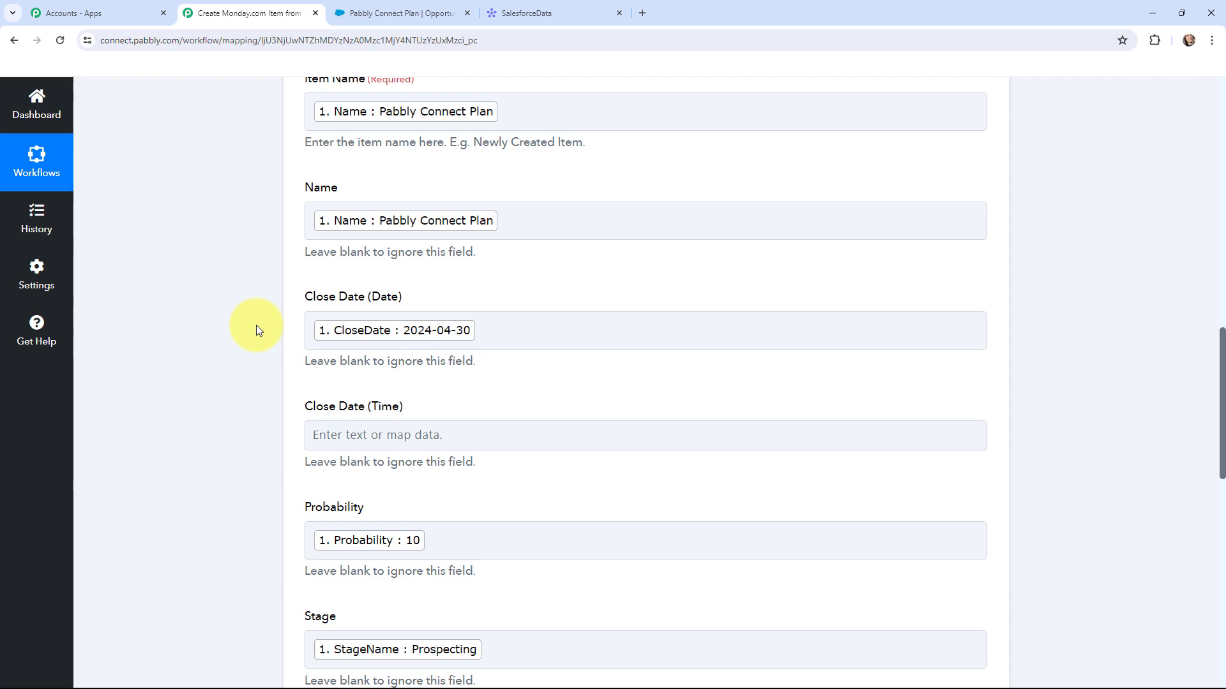
{"action": "scroll", "coordinate": [255, 325], "scroll_direction": "down", "scroll_amount": 10}
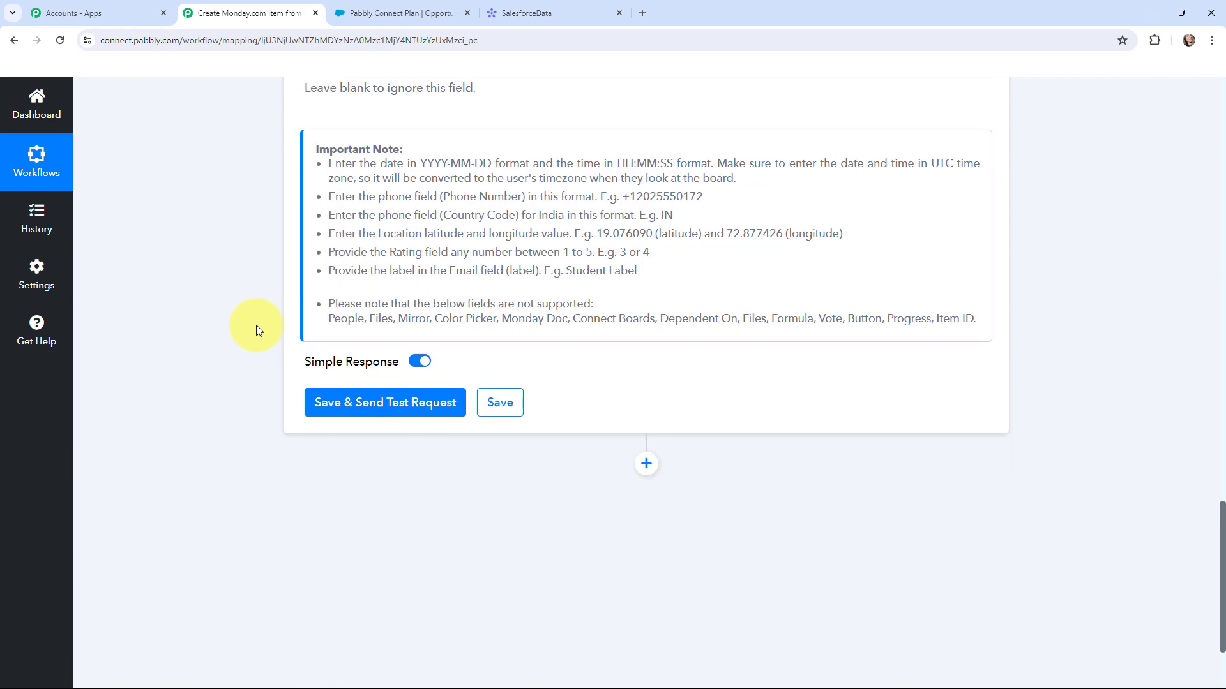
- Save and test the step, confirming the Pabbly Connect Plan item (30 Apr, 10, Prospecting, Demo) on monday.com
{"action": "left_click", "coordinate": [384, 411]}
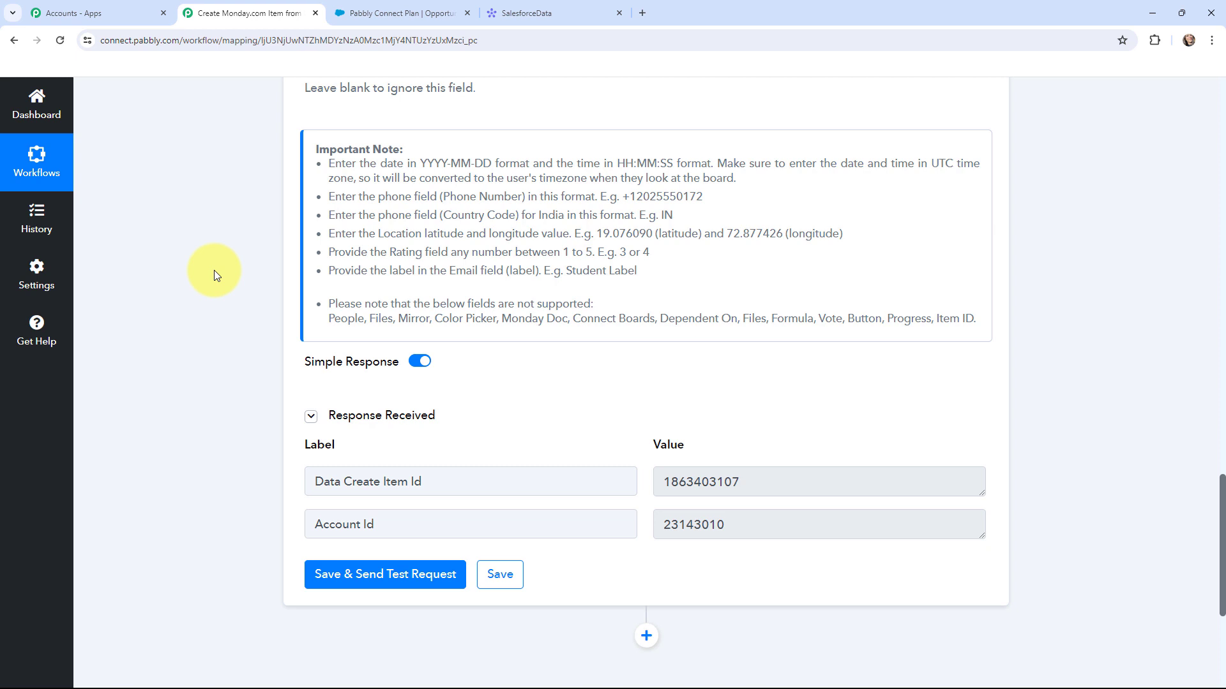
{"action": "left_click", "coordinate": [519, 11]}
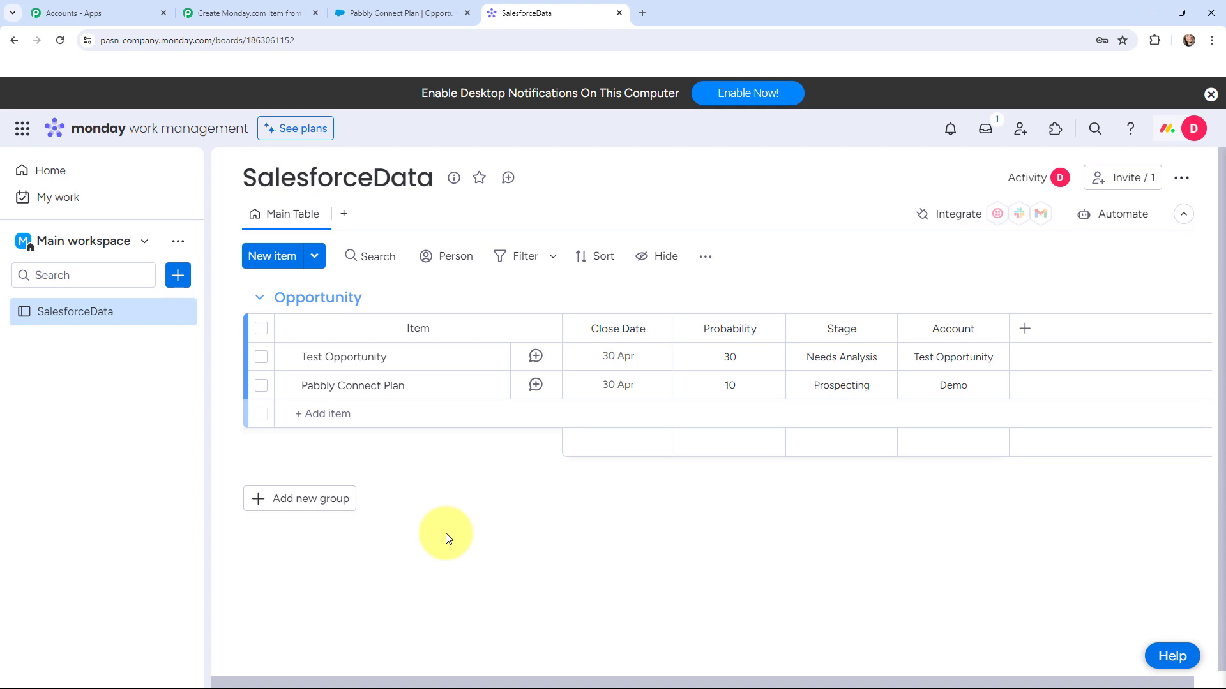
{"action": "key", "text": "ctrl+2"}
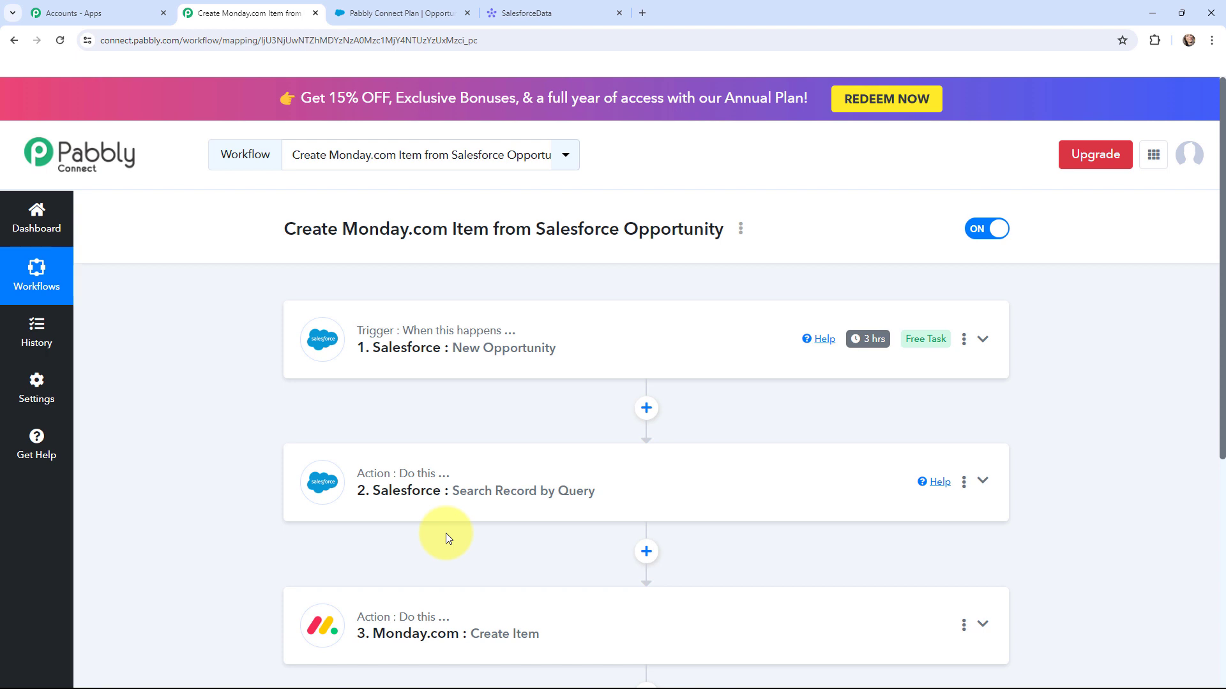